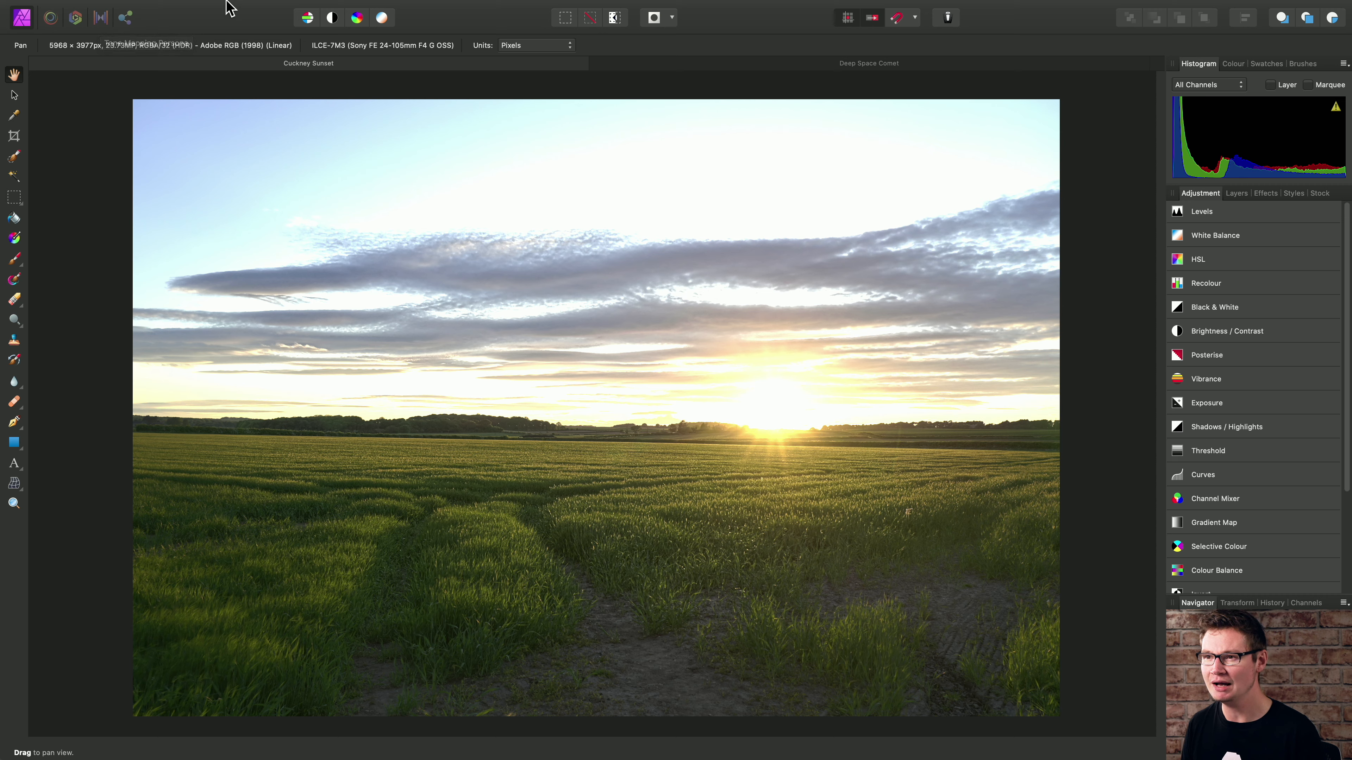
- Add a Procedural Texture live filter layer to the sunset photo, then move its dialog clear of the image centre and enlarge it
{"action": "mouse_move", "coordinate": [228, 3]}
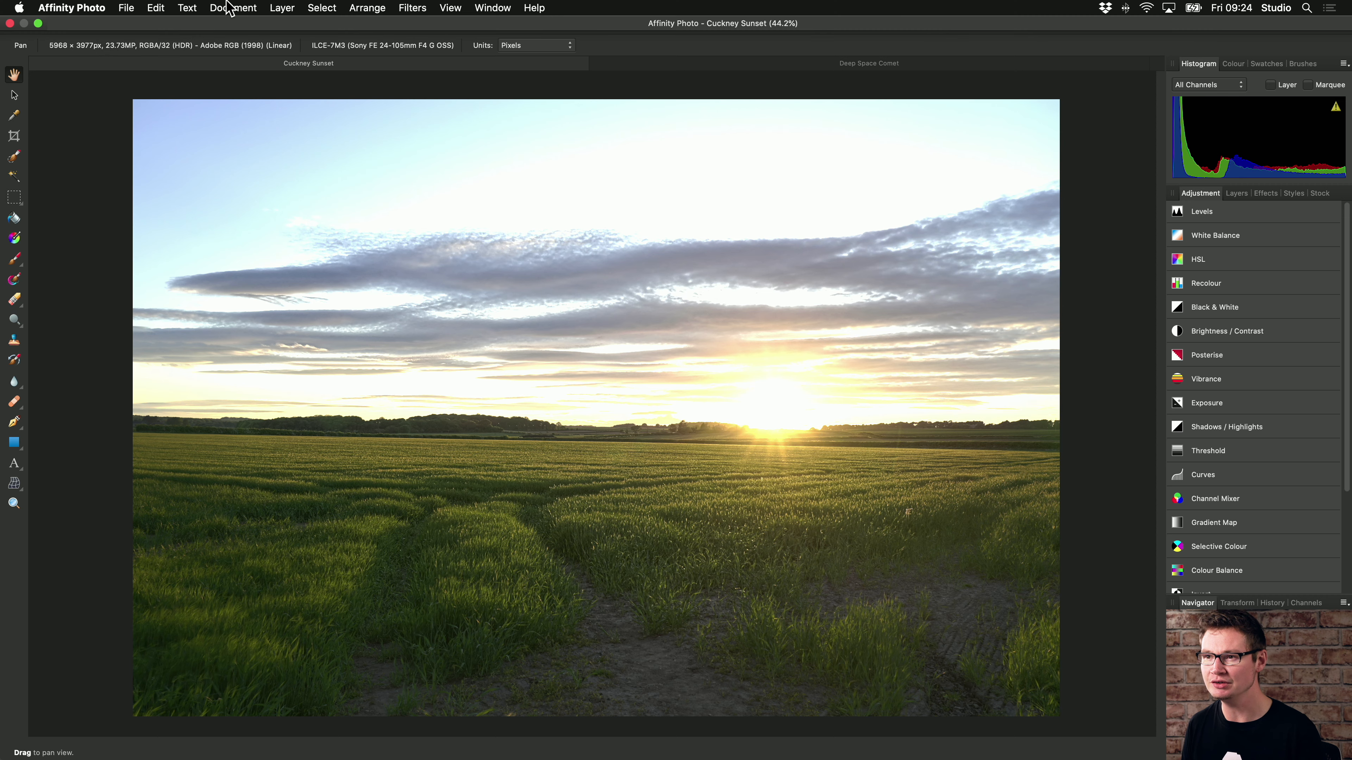
{"action": "left_click", "coordinate": [287, 8]}
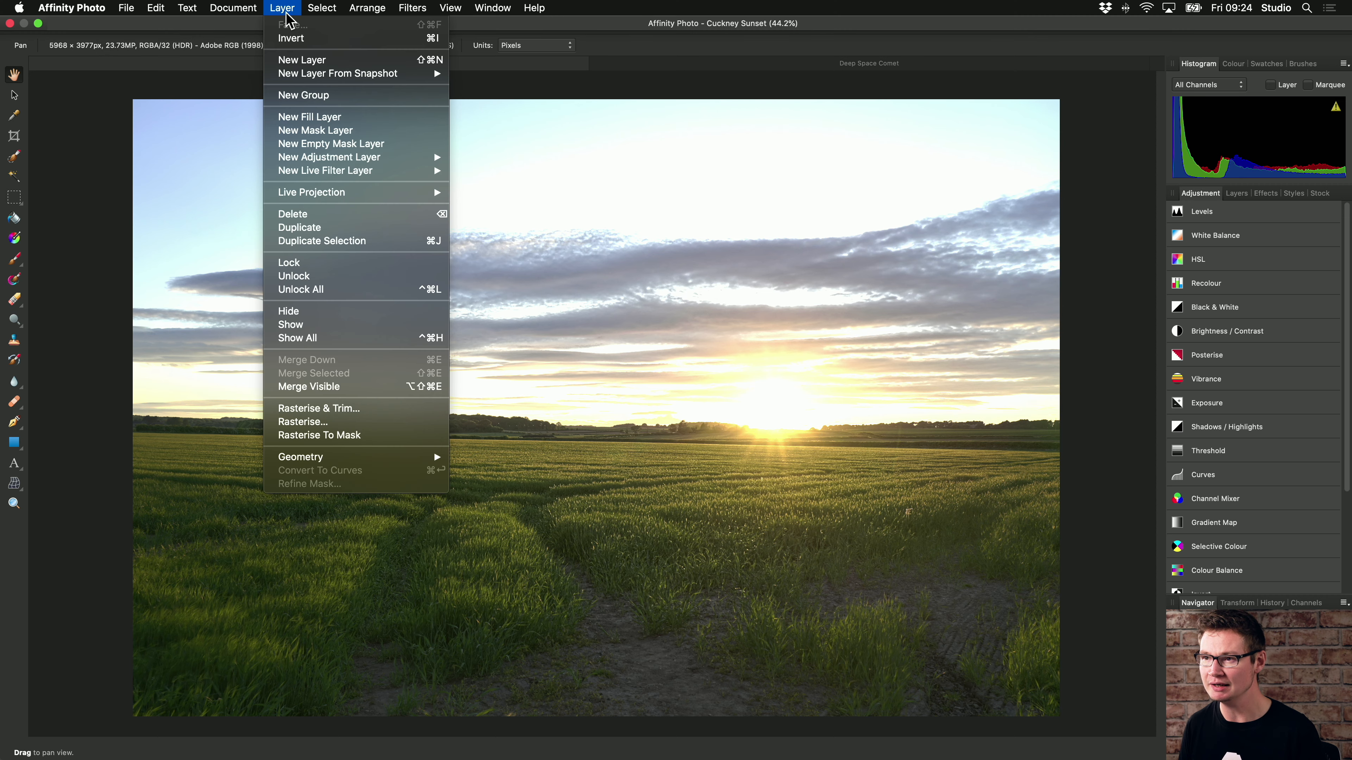
{"action": "mouse_move", "coordinate": [420, 174]}
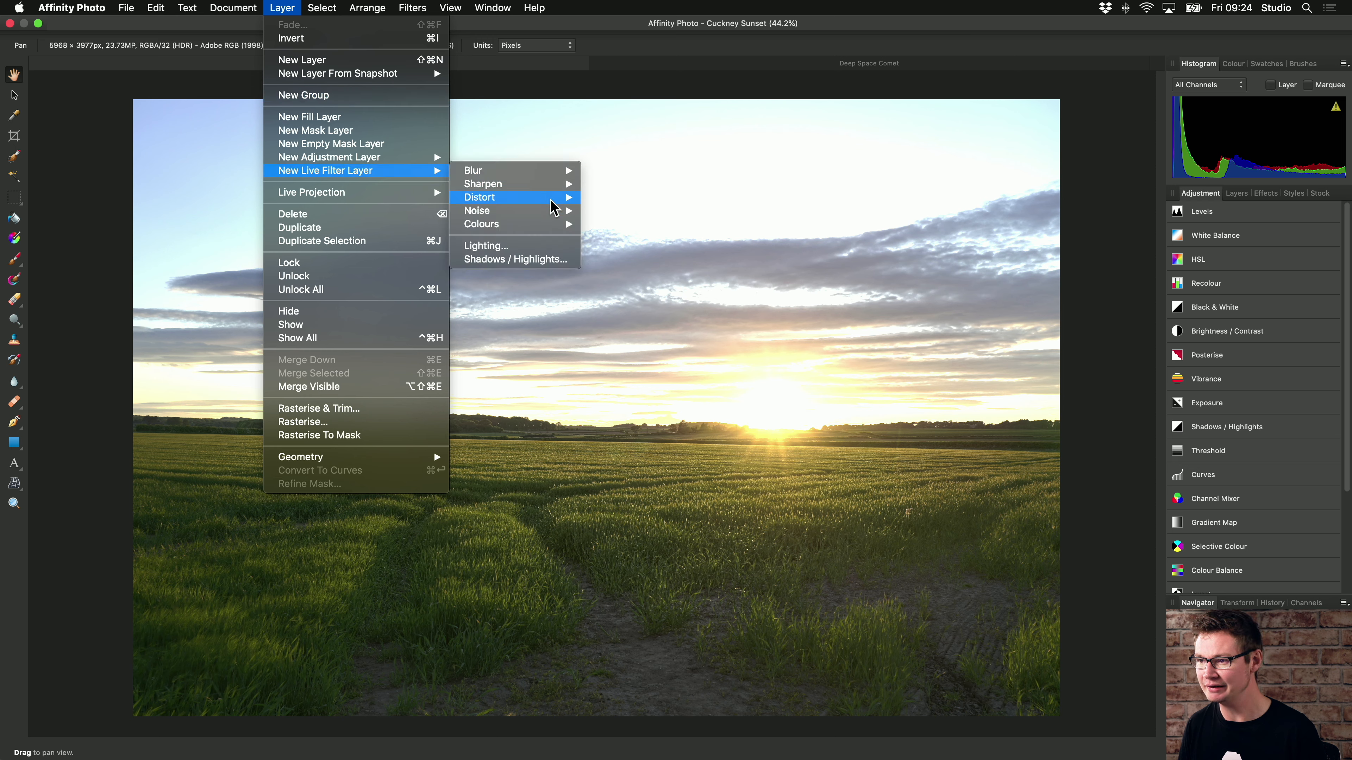
{"action": "mouse_move", "coordinate": [506, 225]}
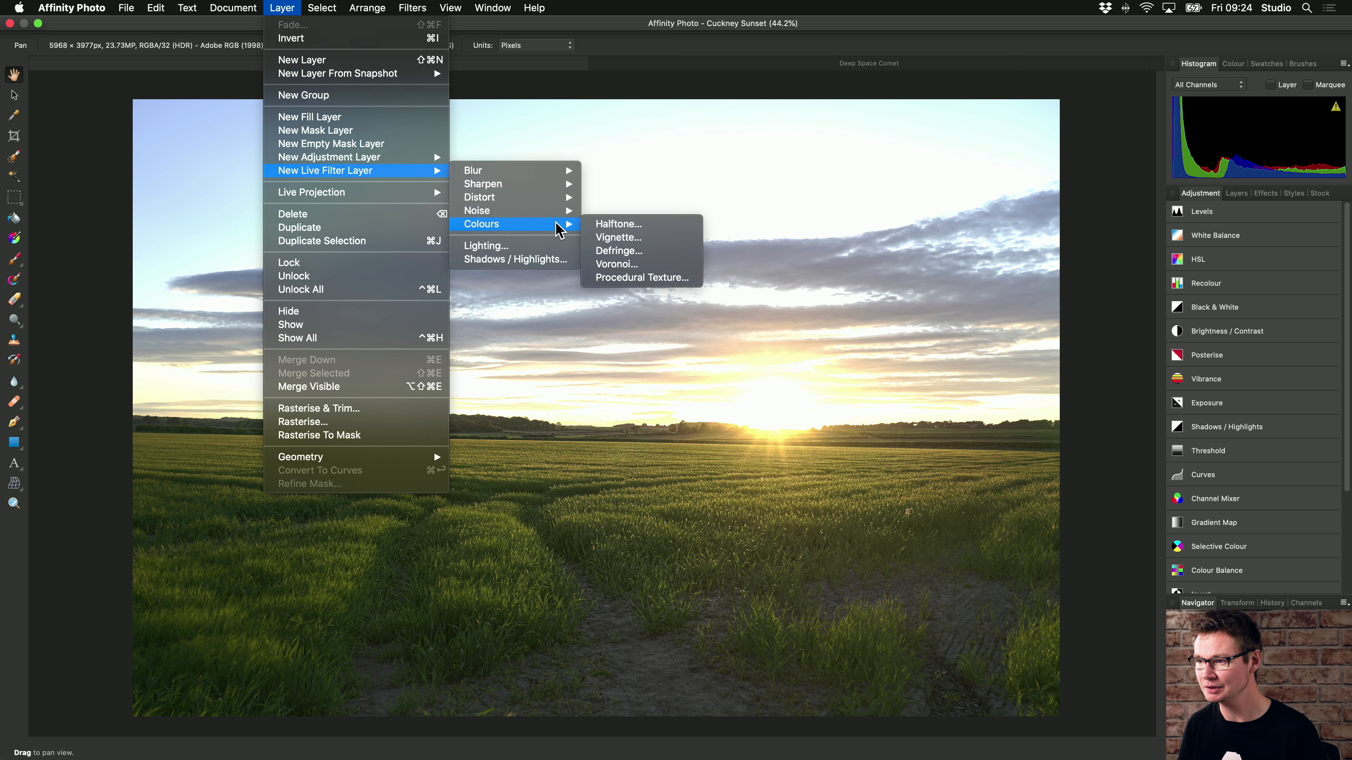
{"action": "left_click", "coordinate": [690, 281]}
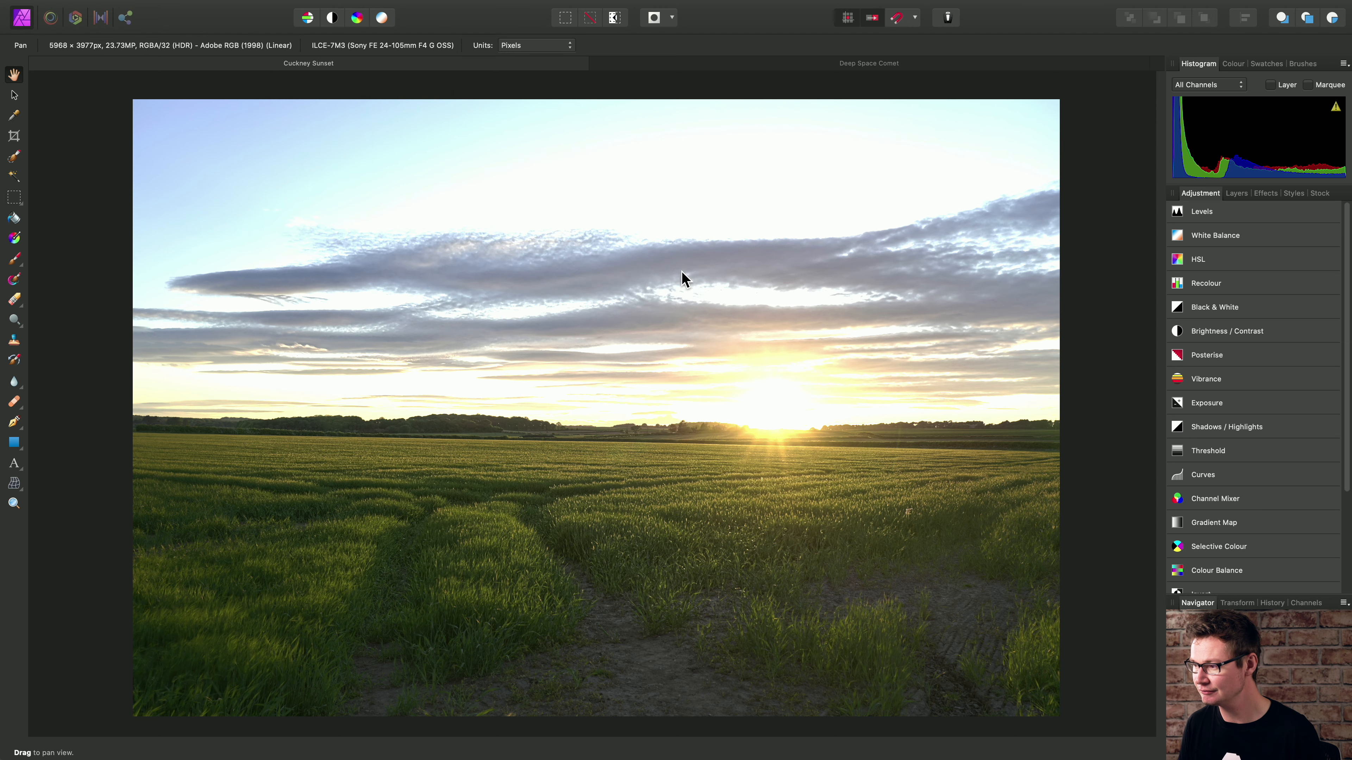
{"action": "left_click_drag", "start_coordinate": [1091, 409], "coordinate": [260, 81]}
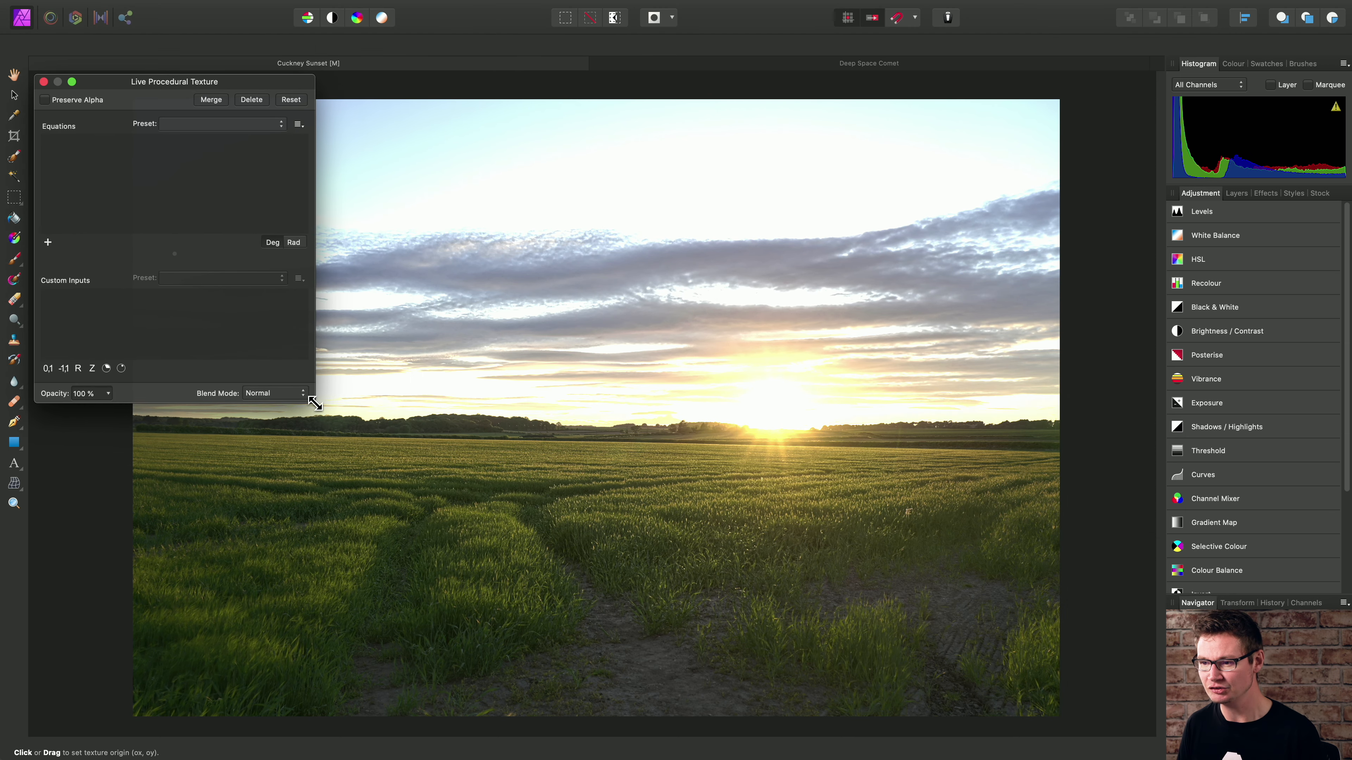
{"action": "left_click_drag", "start_coordinate": [314, 402], "coordinate": [374, 458]}
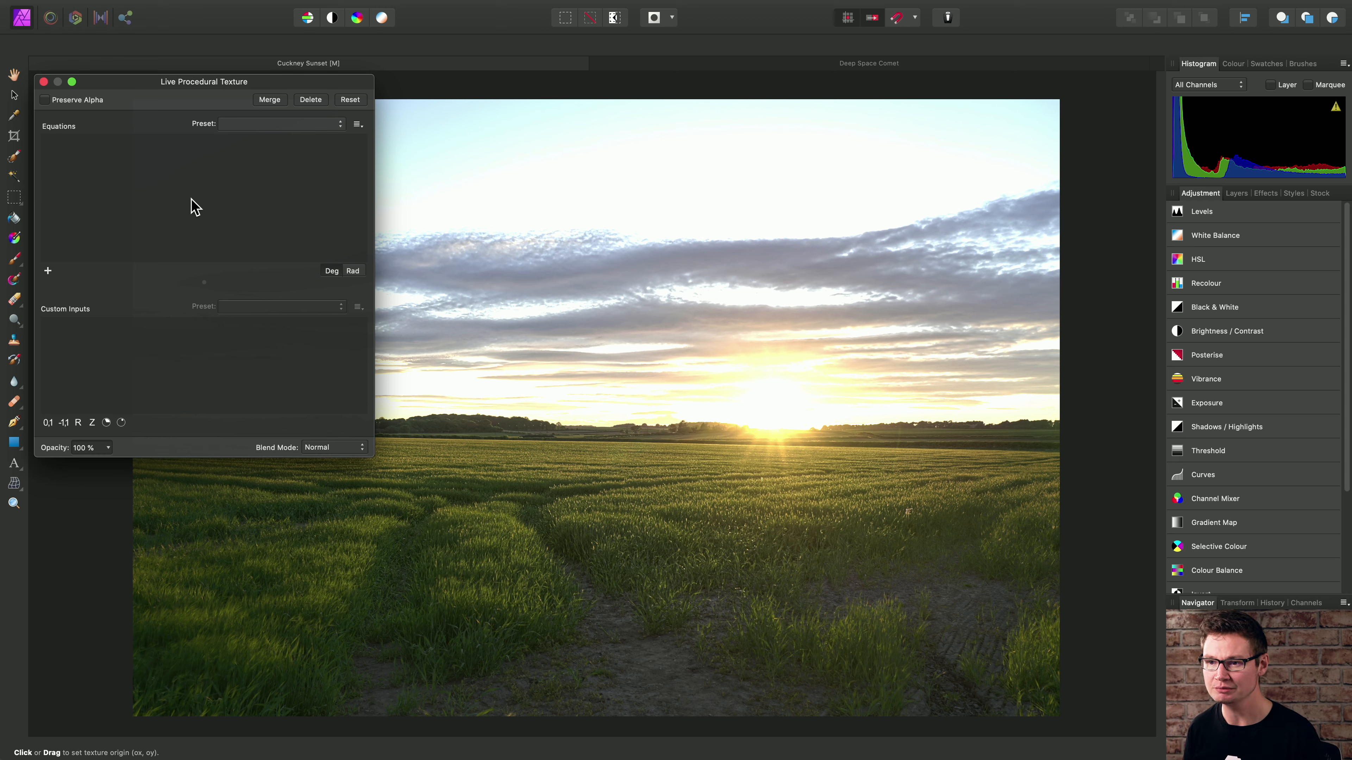
- Add three equations to the procedural texture and set them to R, G and B for the red, green and blue channels
{"action": "left_click", "coordinate": [48, 272]}
{"action": "left_click", "coordinate": [49, 272]}
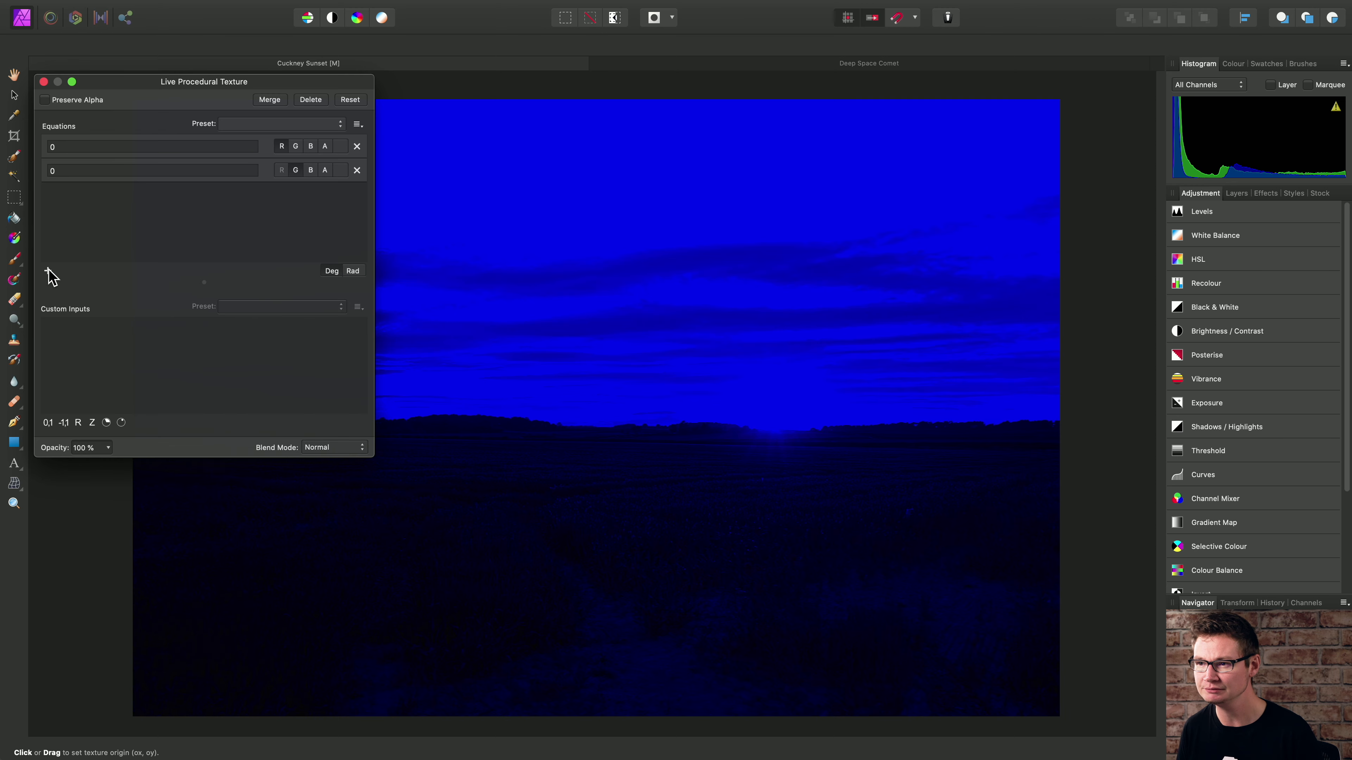
{"action": "left_click", "coordinate": [49, 272]}
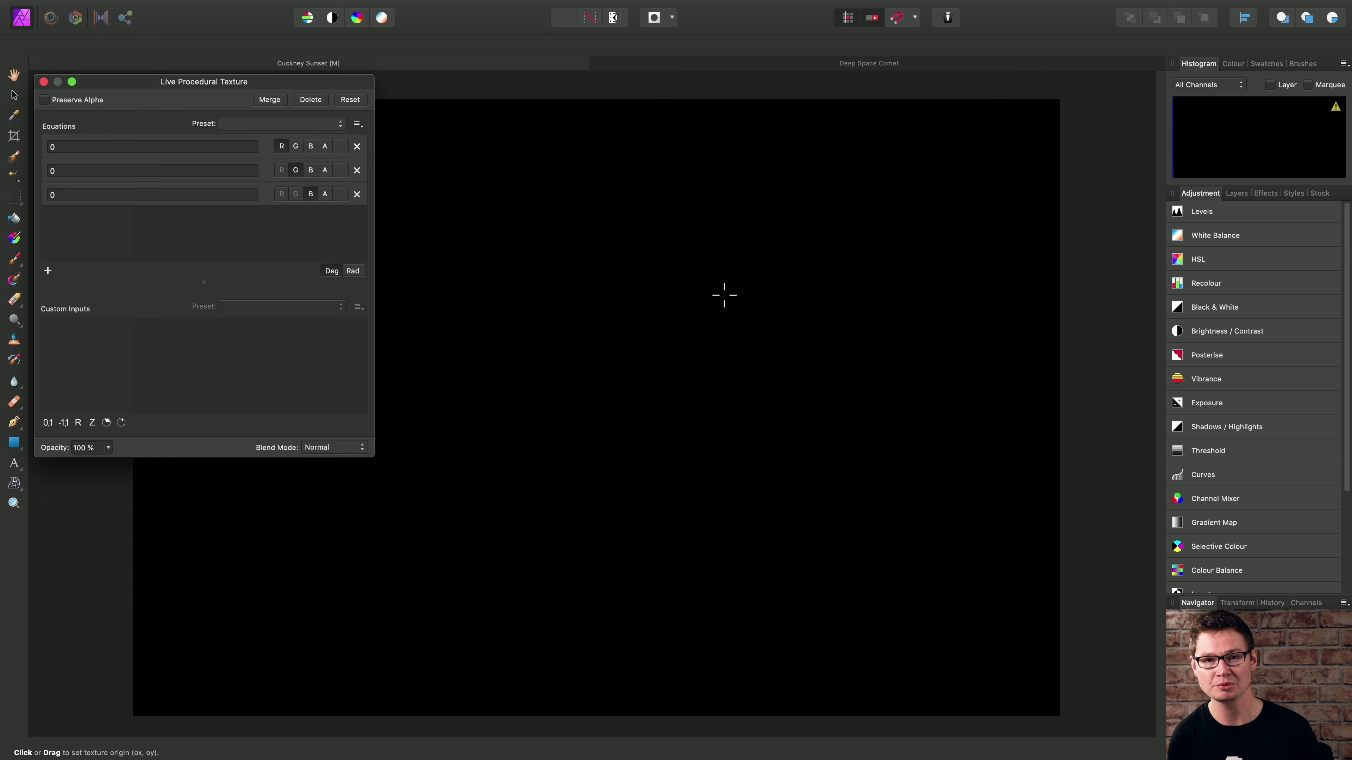
{"action": "left_click", "coordinate": [151, 148]}
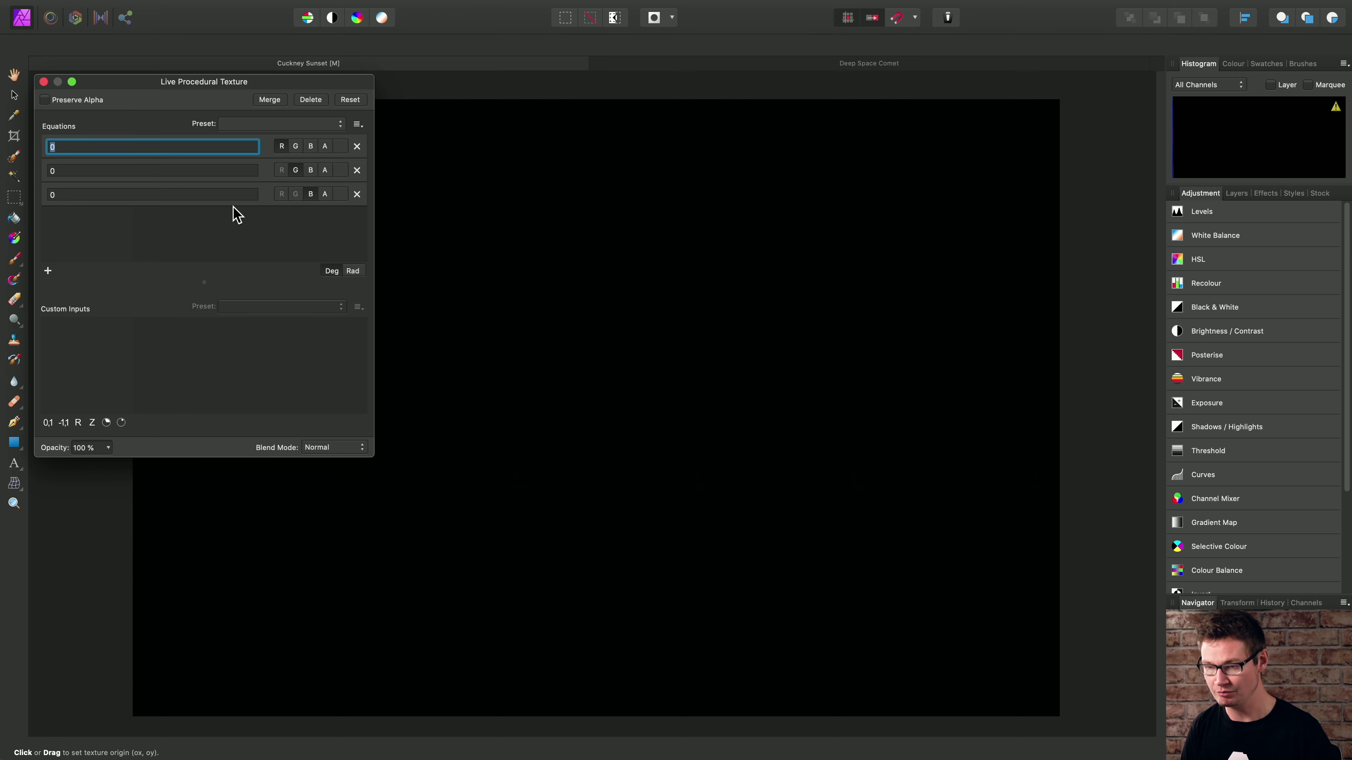
{"action": "type", "text": "R"}
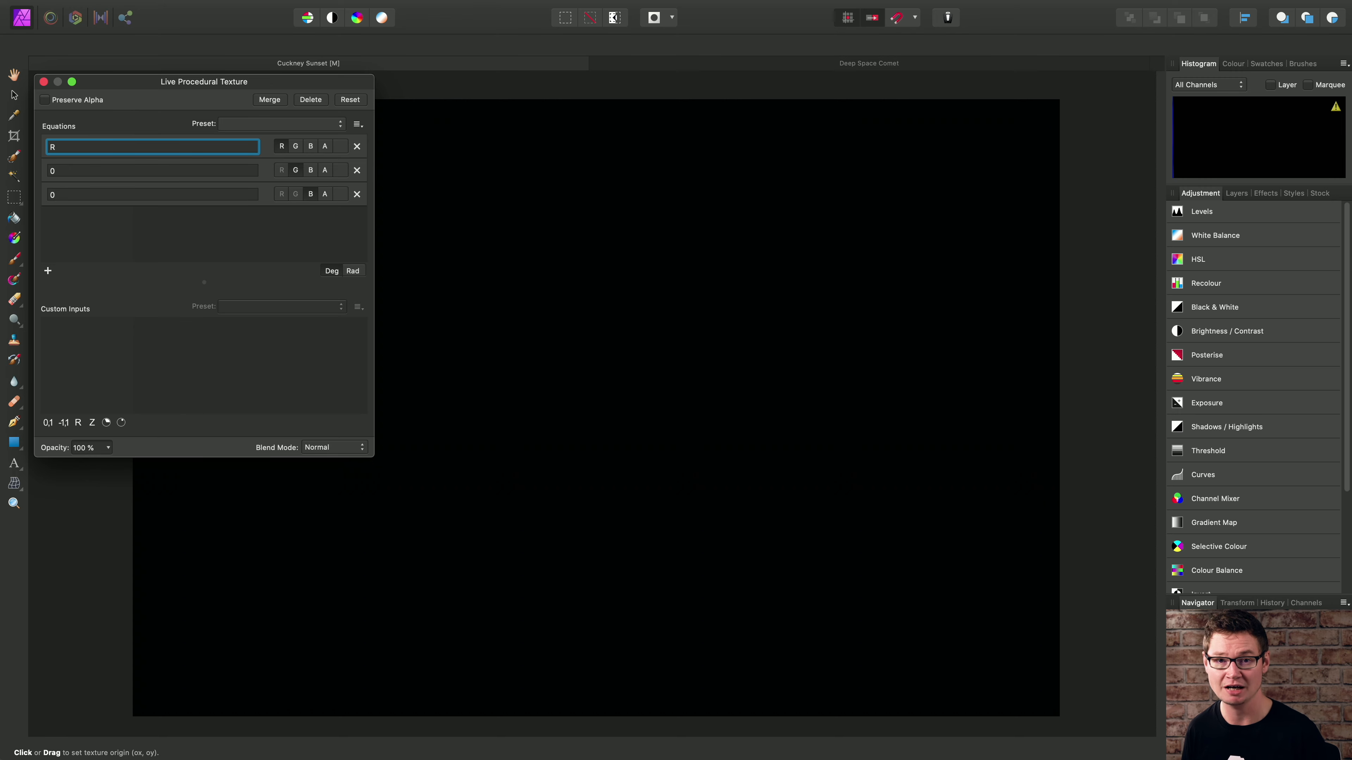
{"action": "left_click", "coordinate": [56, 172]}
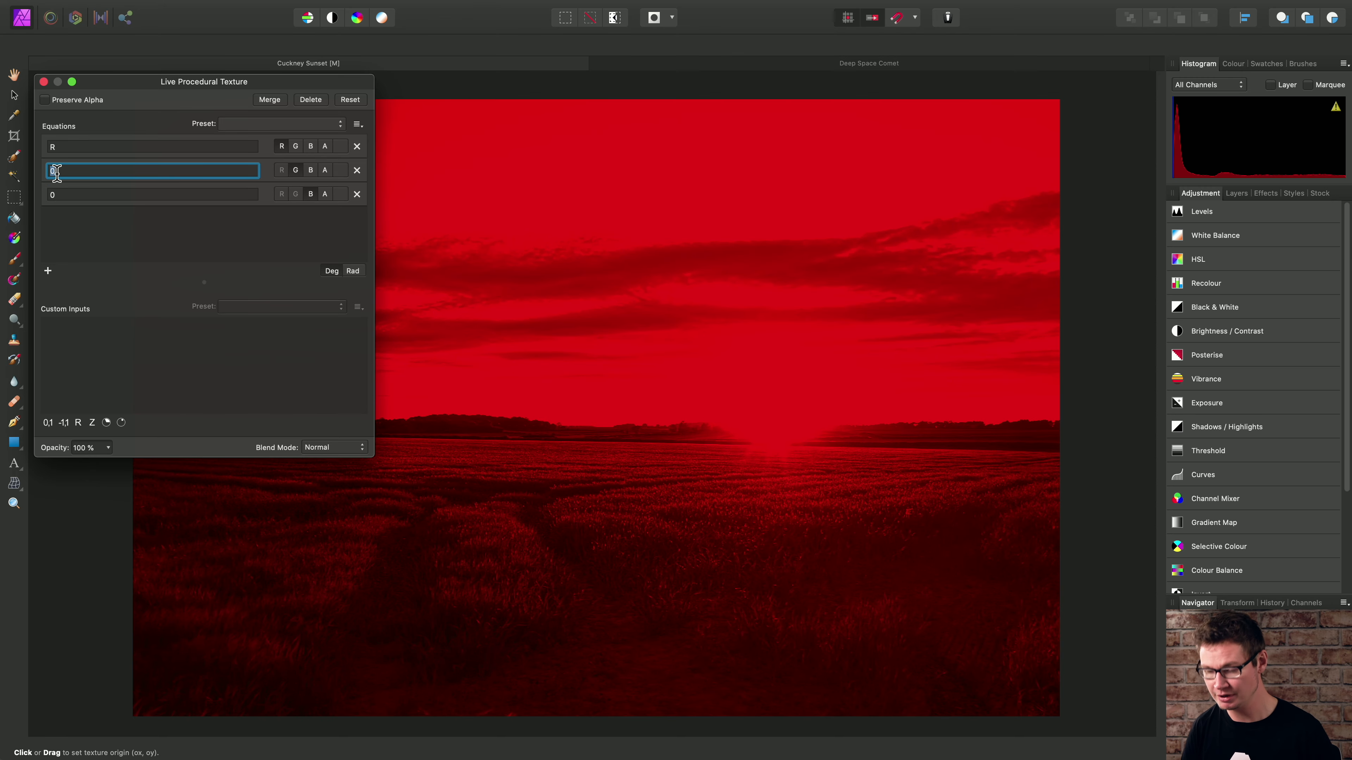
{"action": "type", "text": "G"}
{"action": "left_click", "coordinate": [74, 194]}
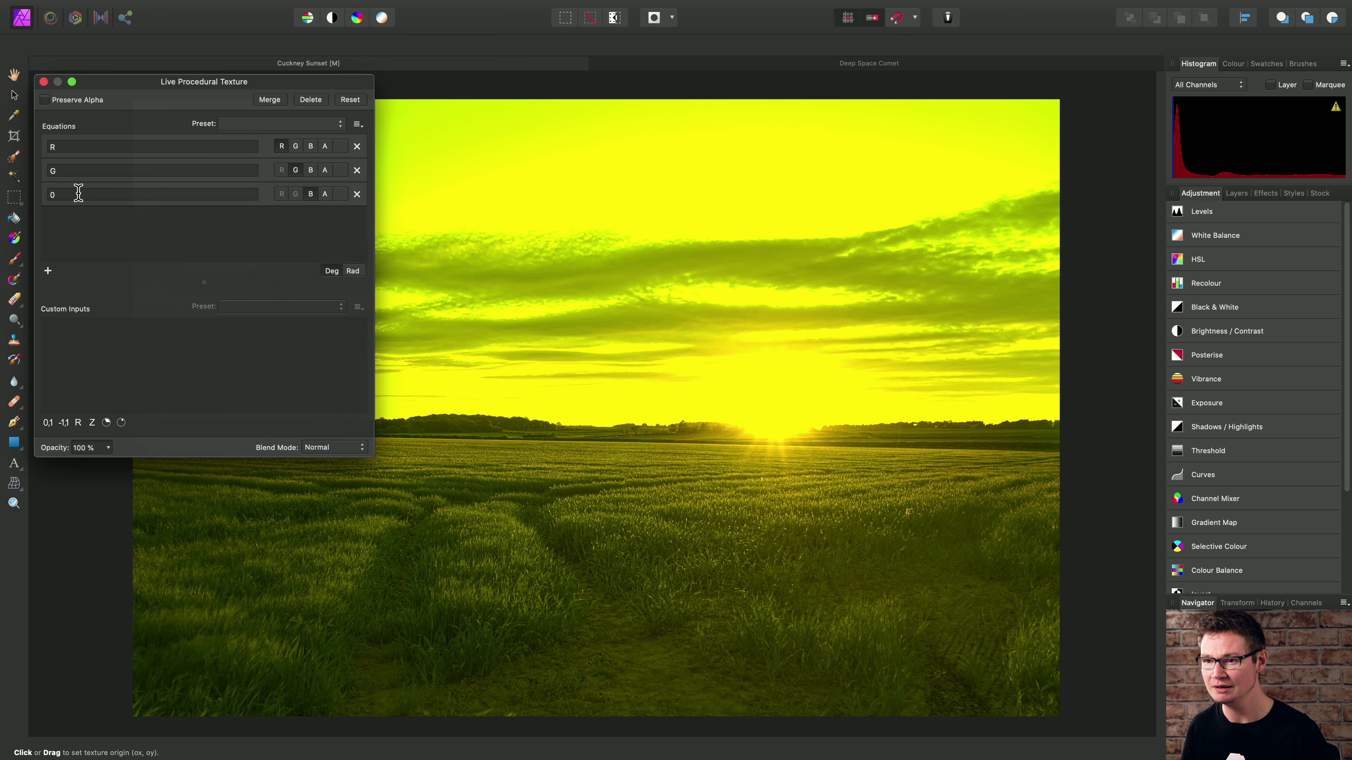
{"action": "type", "text": "B"}
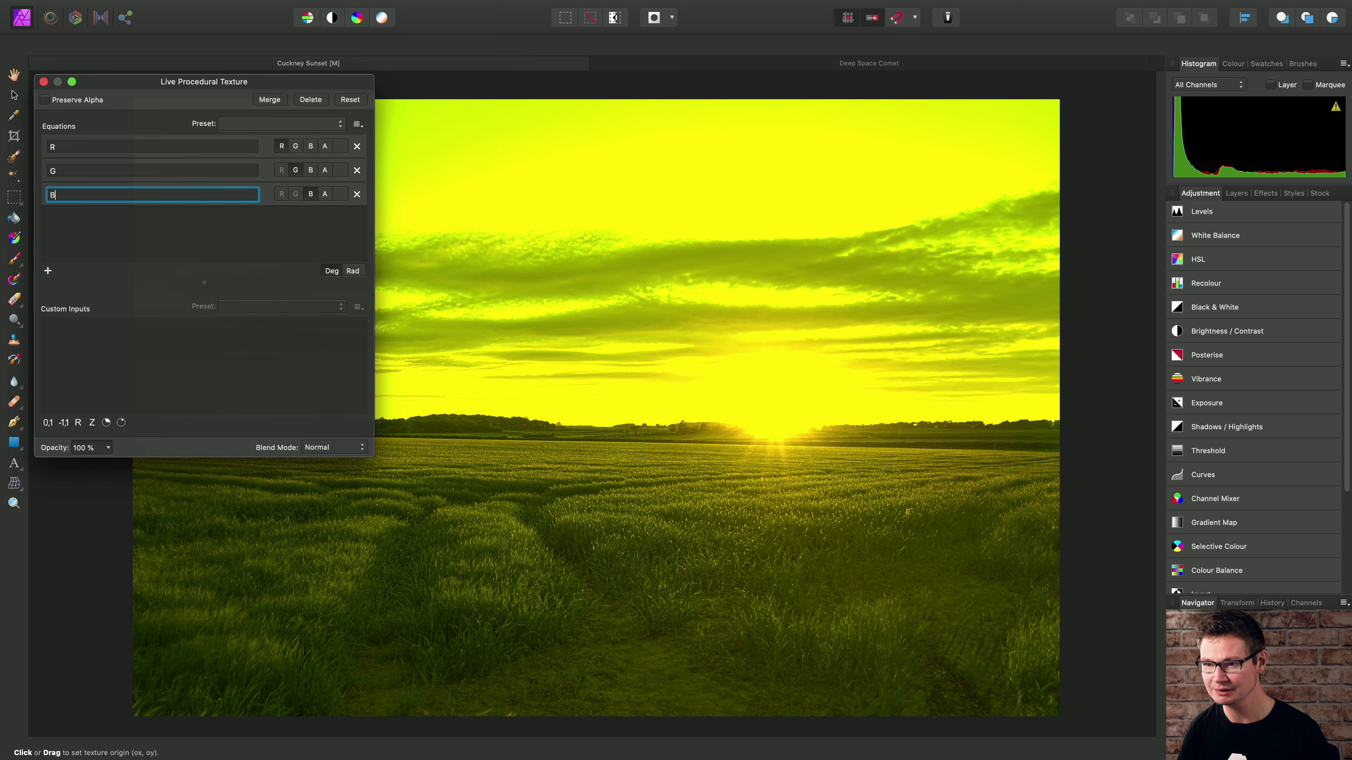
{"action": "key", "text": "Return"}
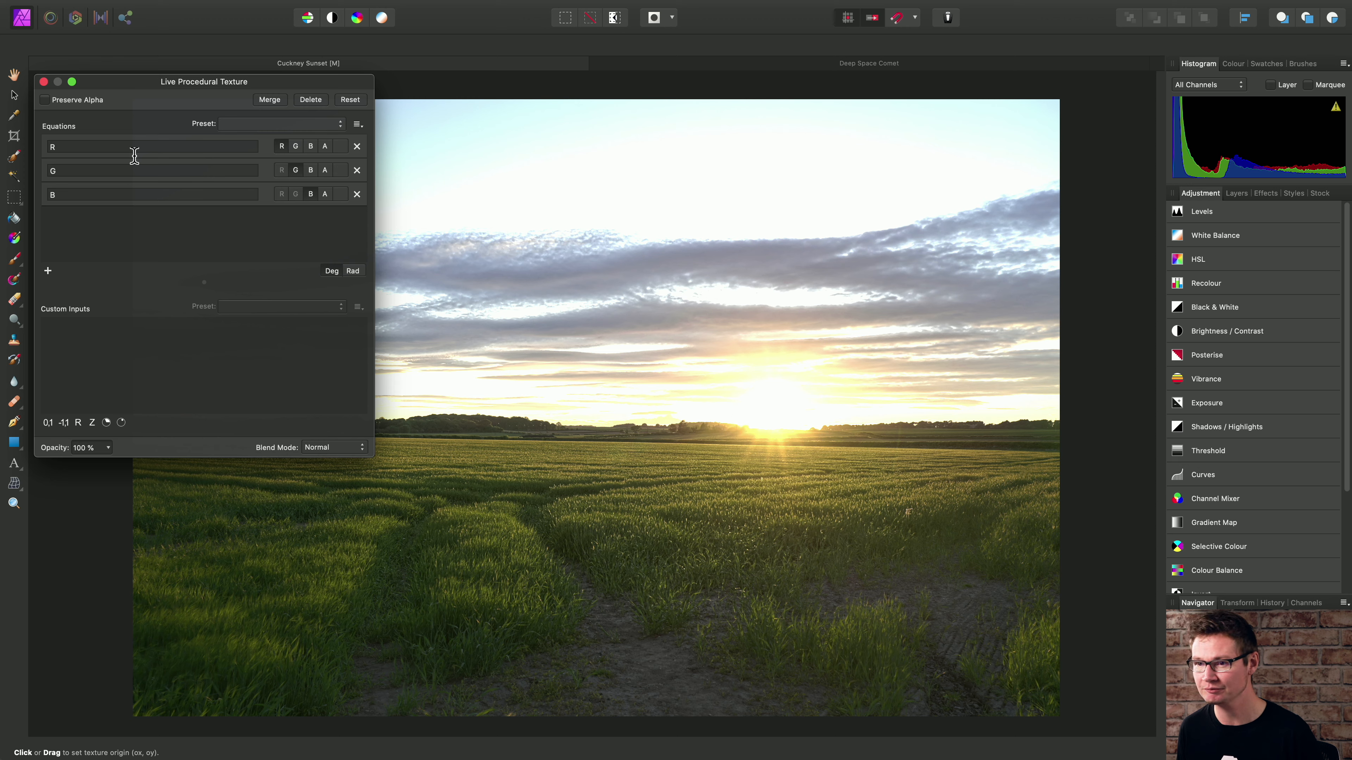
- Divide each channel equation by 5, making them R/5, G/5 and B/5
{"action": "left_click", "coordinate": [110, 148]}
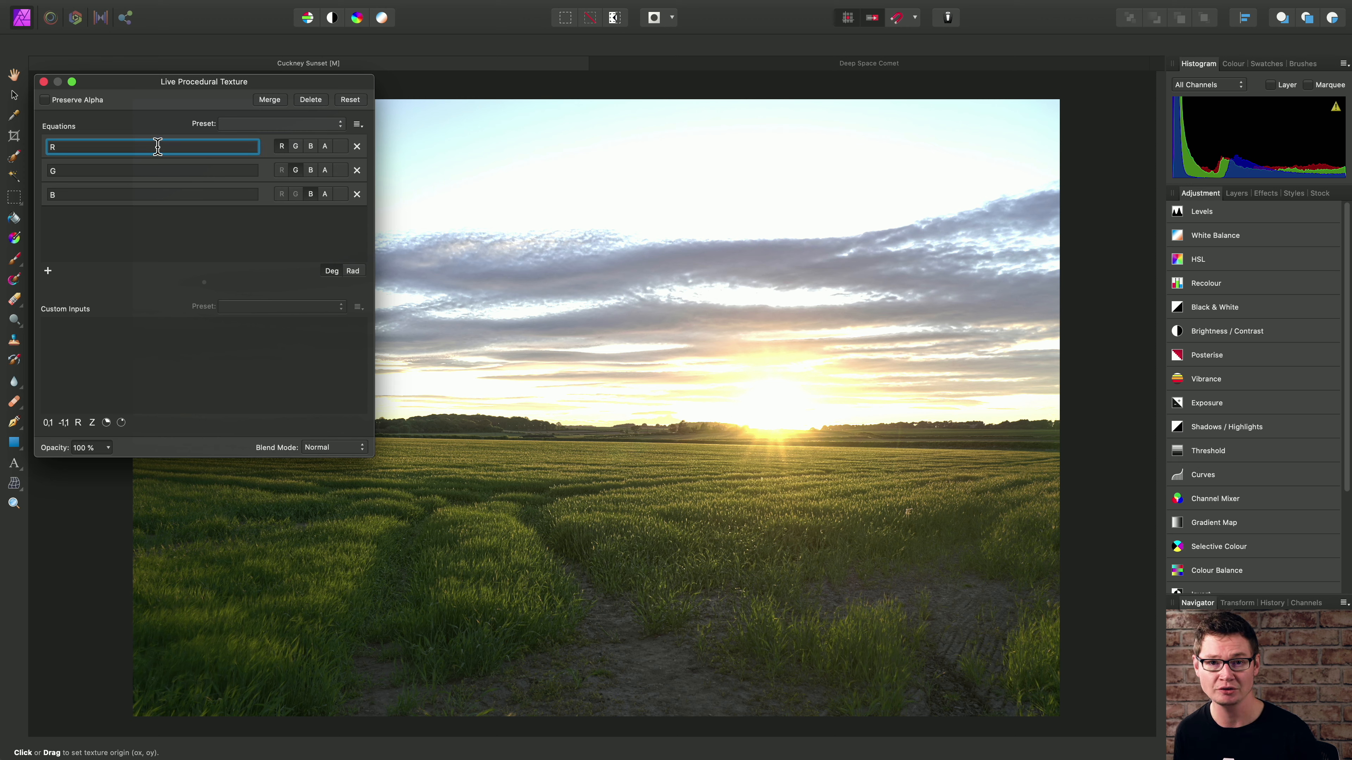
{"action": "type", "text": "/5"}
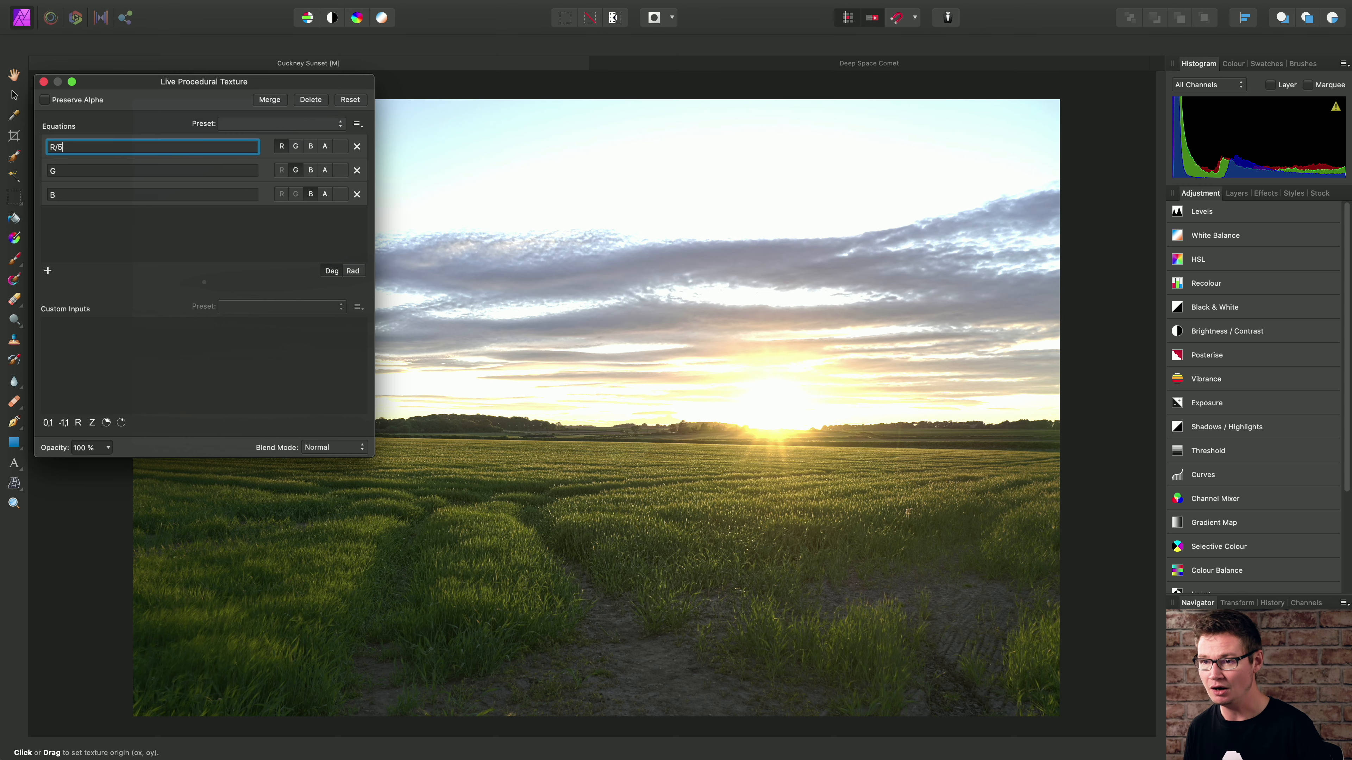
{"action": "key", "text": "Return"}
{"action": "left_click", "coordinate": [118, 171]}
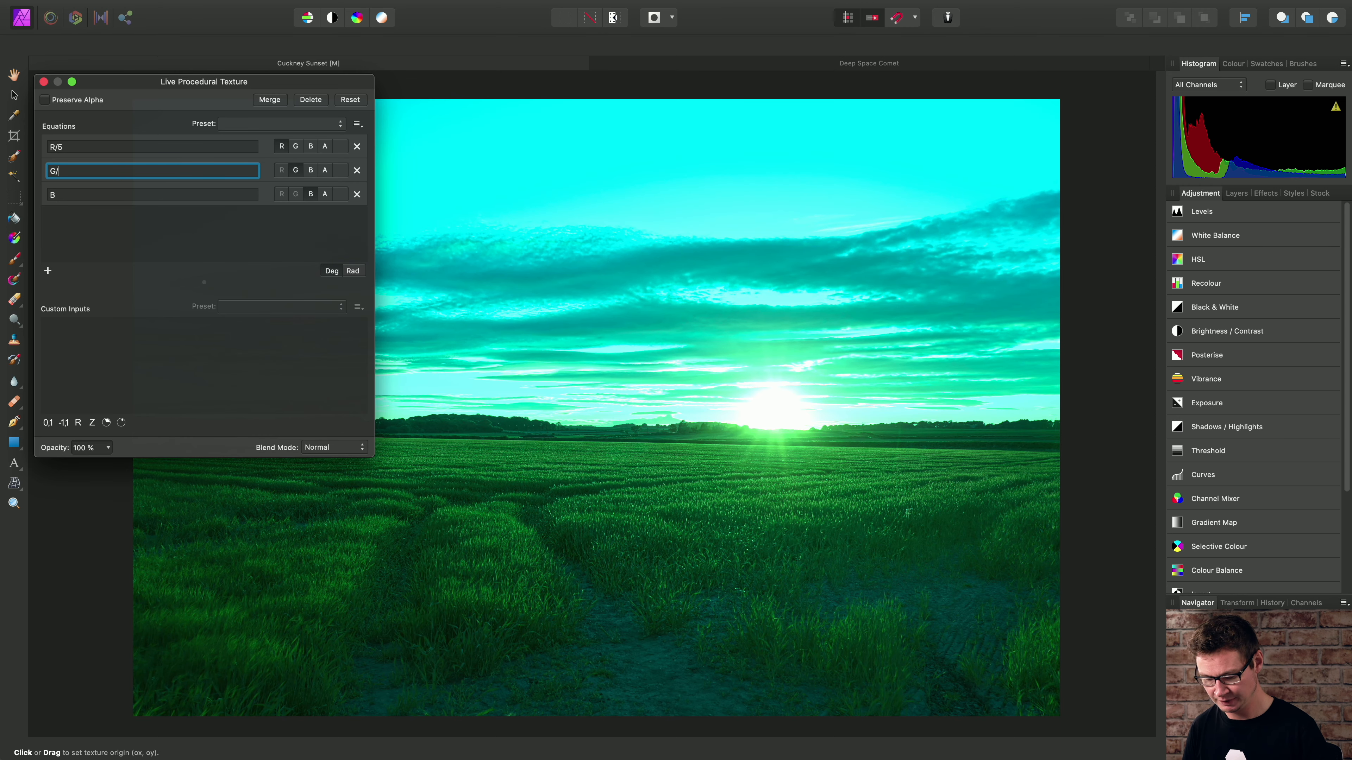
{"action": "type", "text": "/5"}
{"action": "key", "text": "Return"}
{"action": "left_click", "coordinate": [105, 194]}
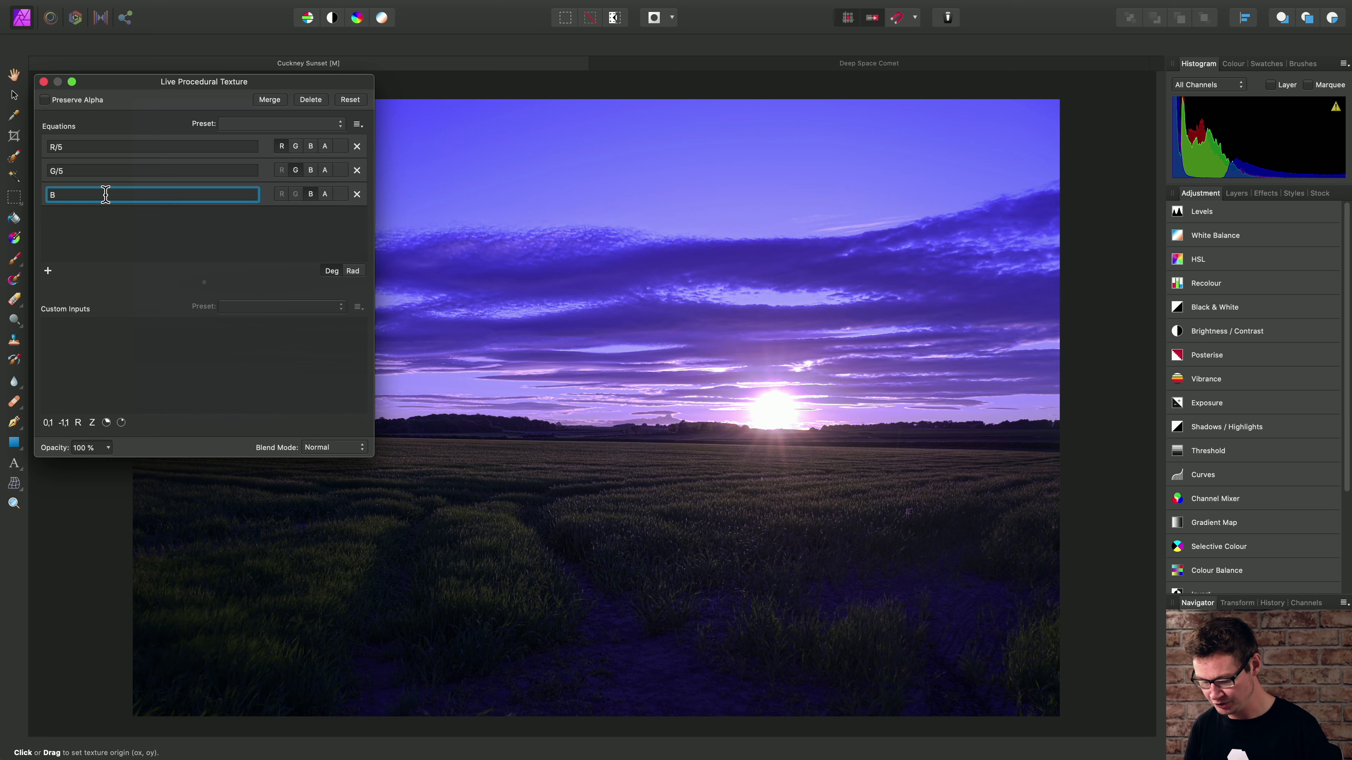
{"action": "type", "text": "/5"}
{"action": "key", "text": "Return"}
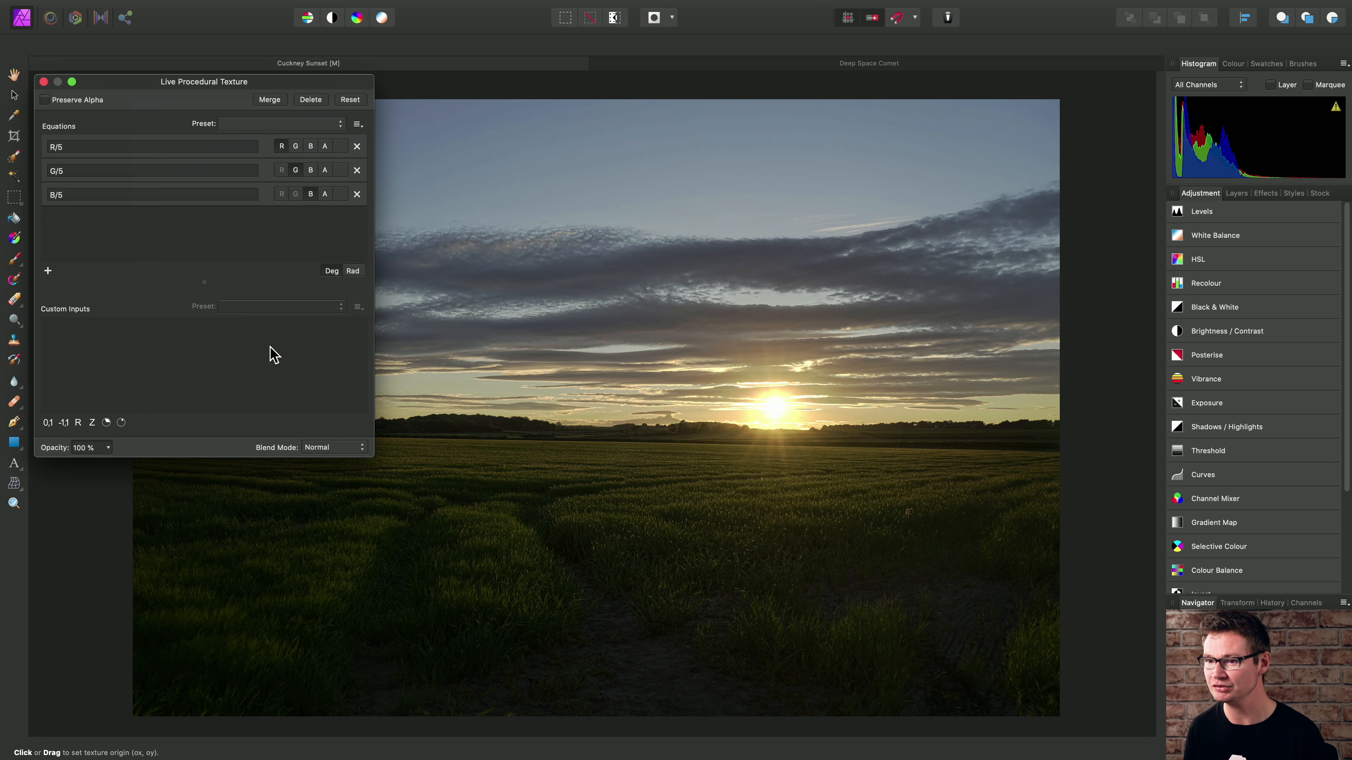
- Add a 0 to 1 range custom input with variable name tm and description Tone Map
{"action": "left_click", "coordinate": [49, 423]}
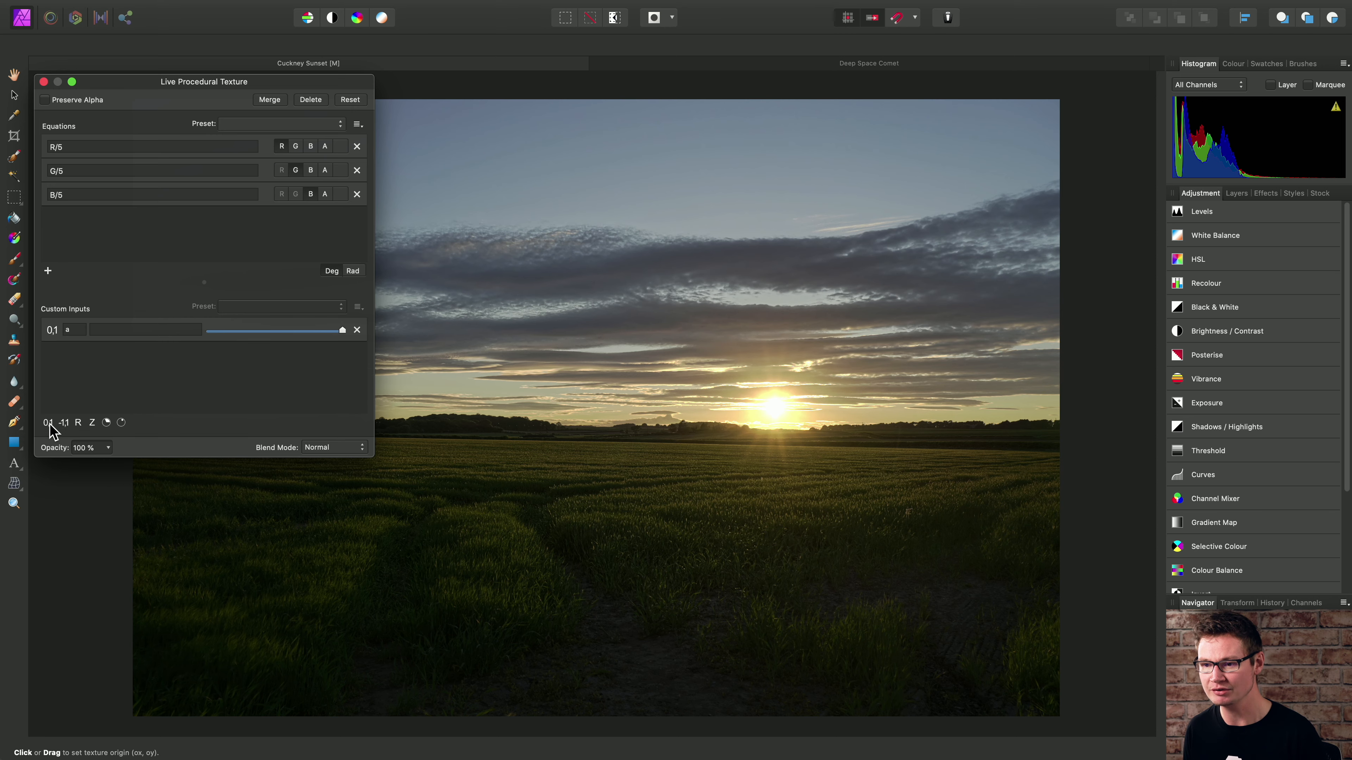
{"action": "left_click", "coordinate": [75, 329]}
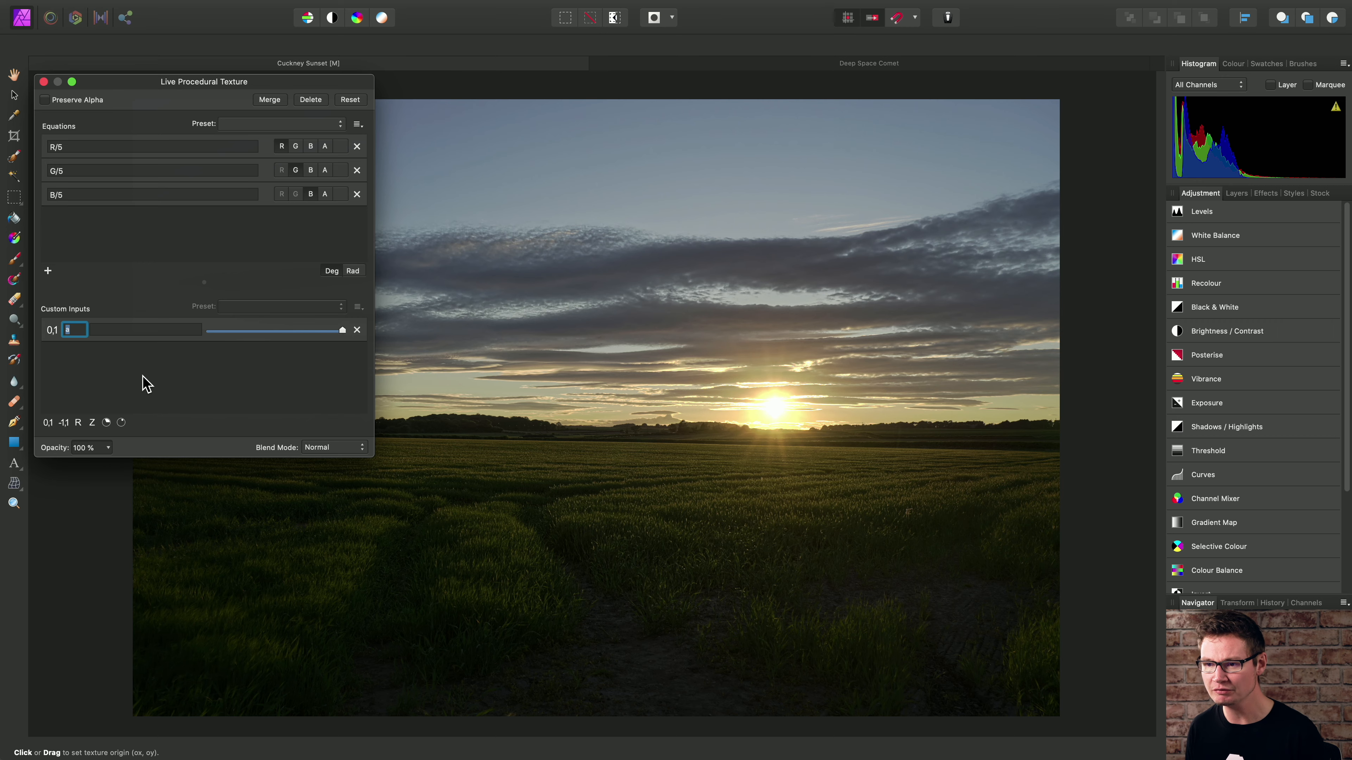
{"action": "type", "text": "tm"}
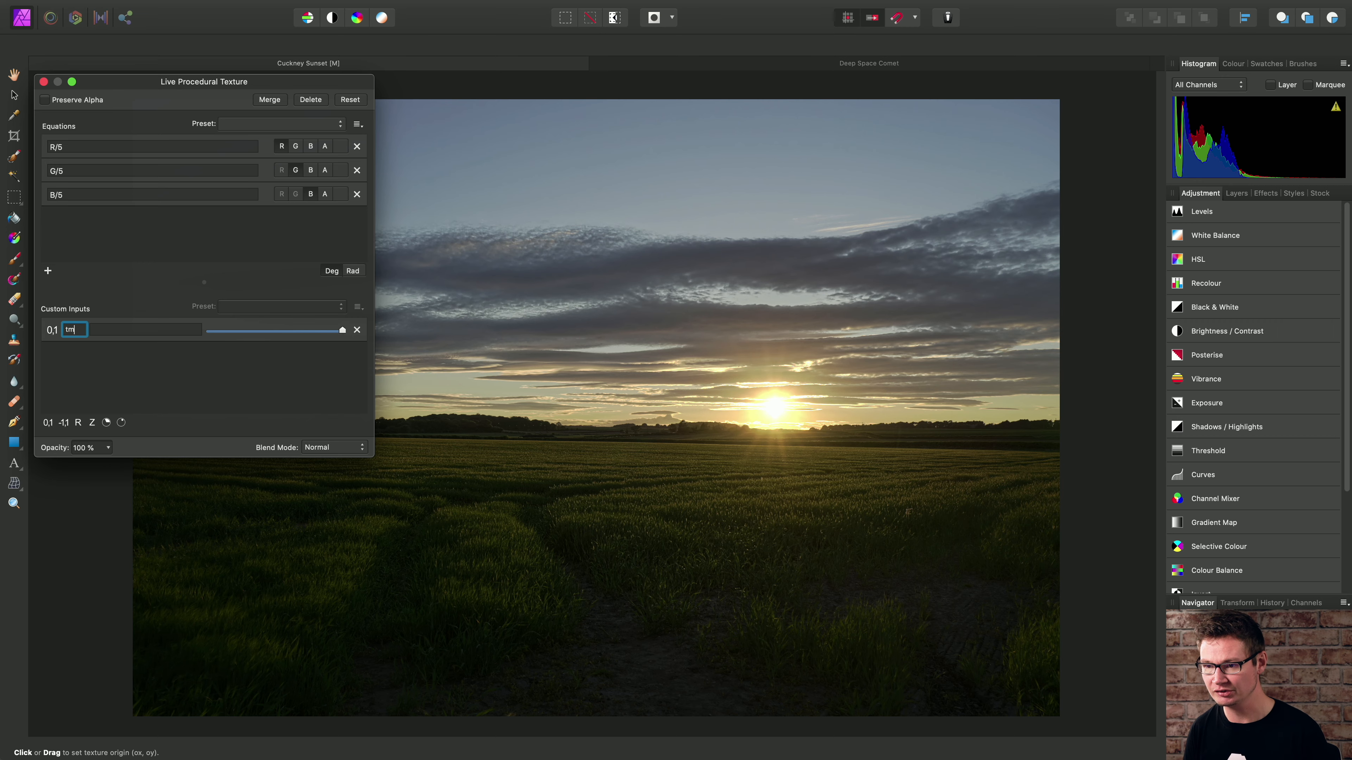
{"action": "left_click", "coordinate": [167, 329]}
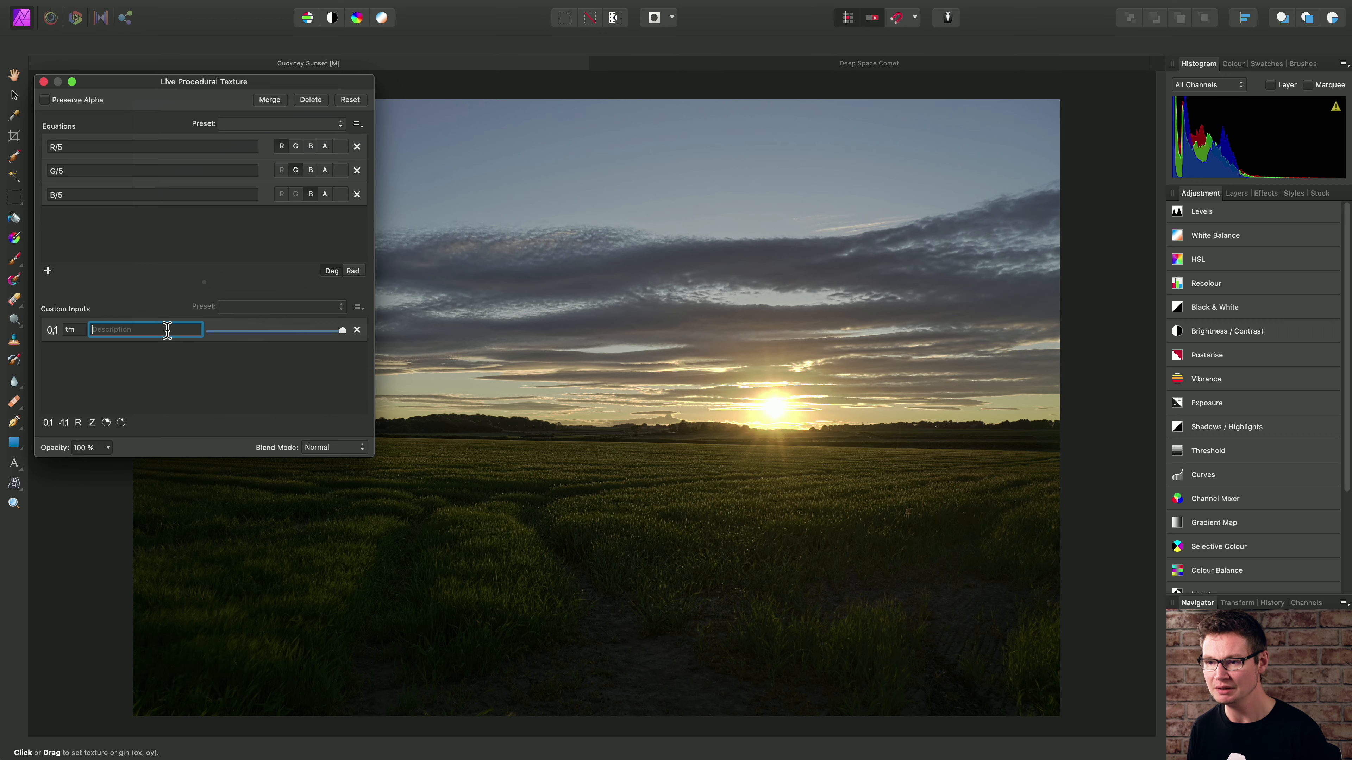
{"action": "type", "text": "Tone"}
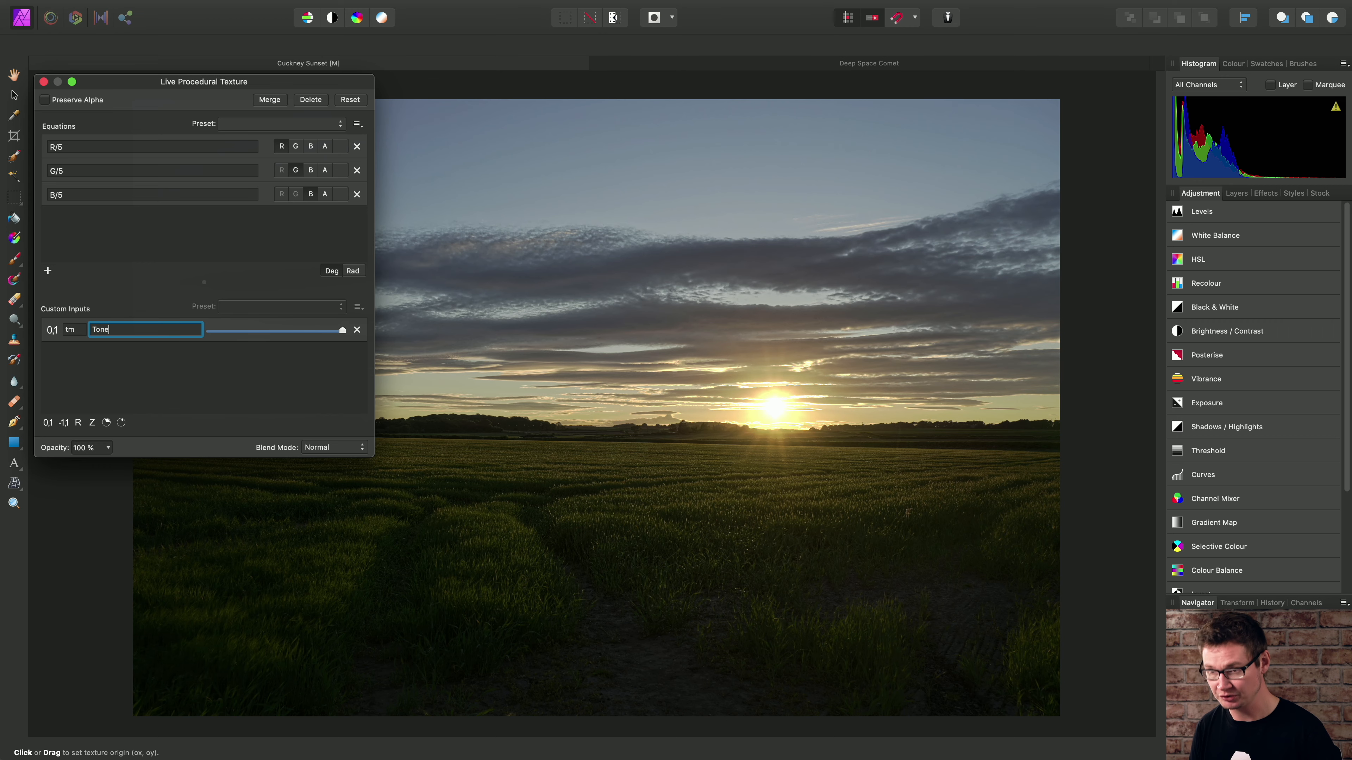
{"action": "type", "text": " Map"}
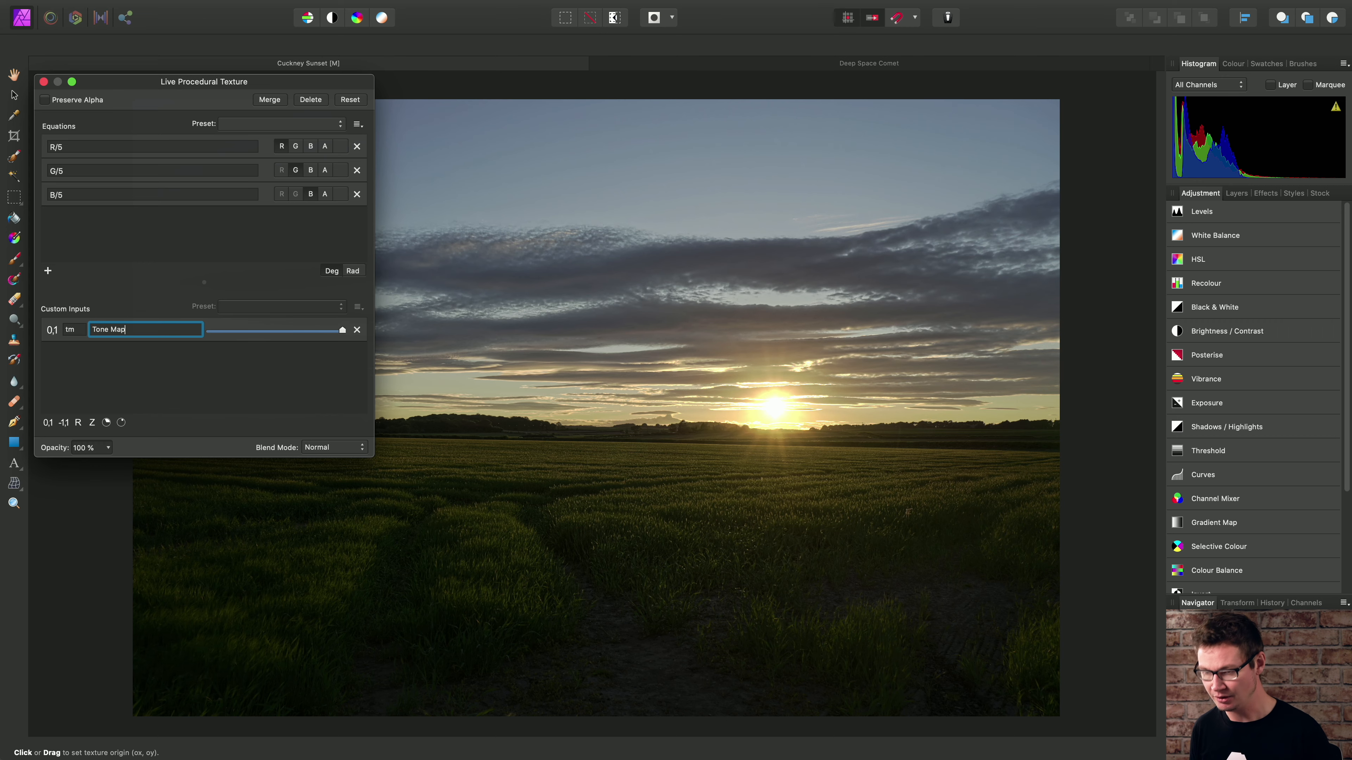
{"action": "key", "text": "Return"}
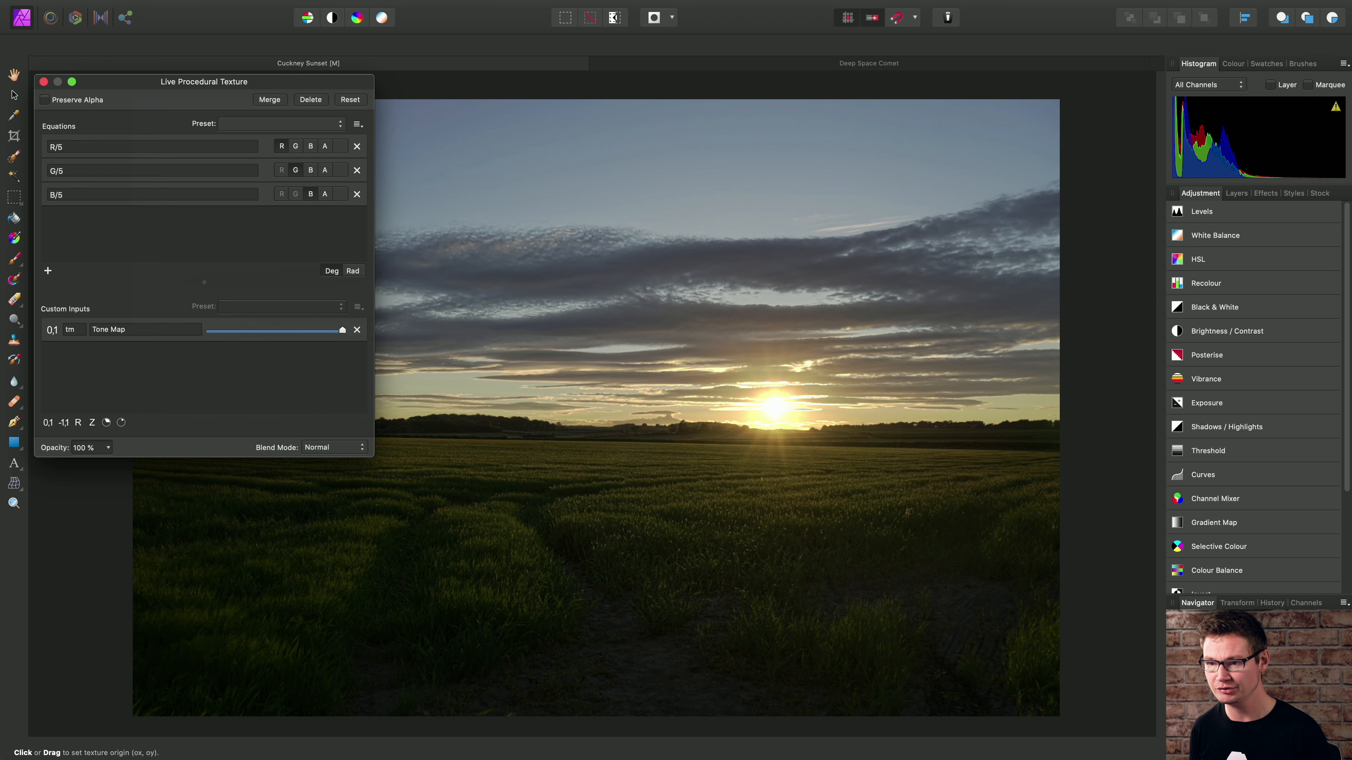
- Add an integer custom input with variable name tms, description Tone Map Scale and value 15
{"action": "left_click", "coordinate": [93, 422]}
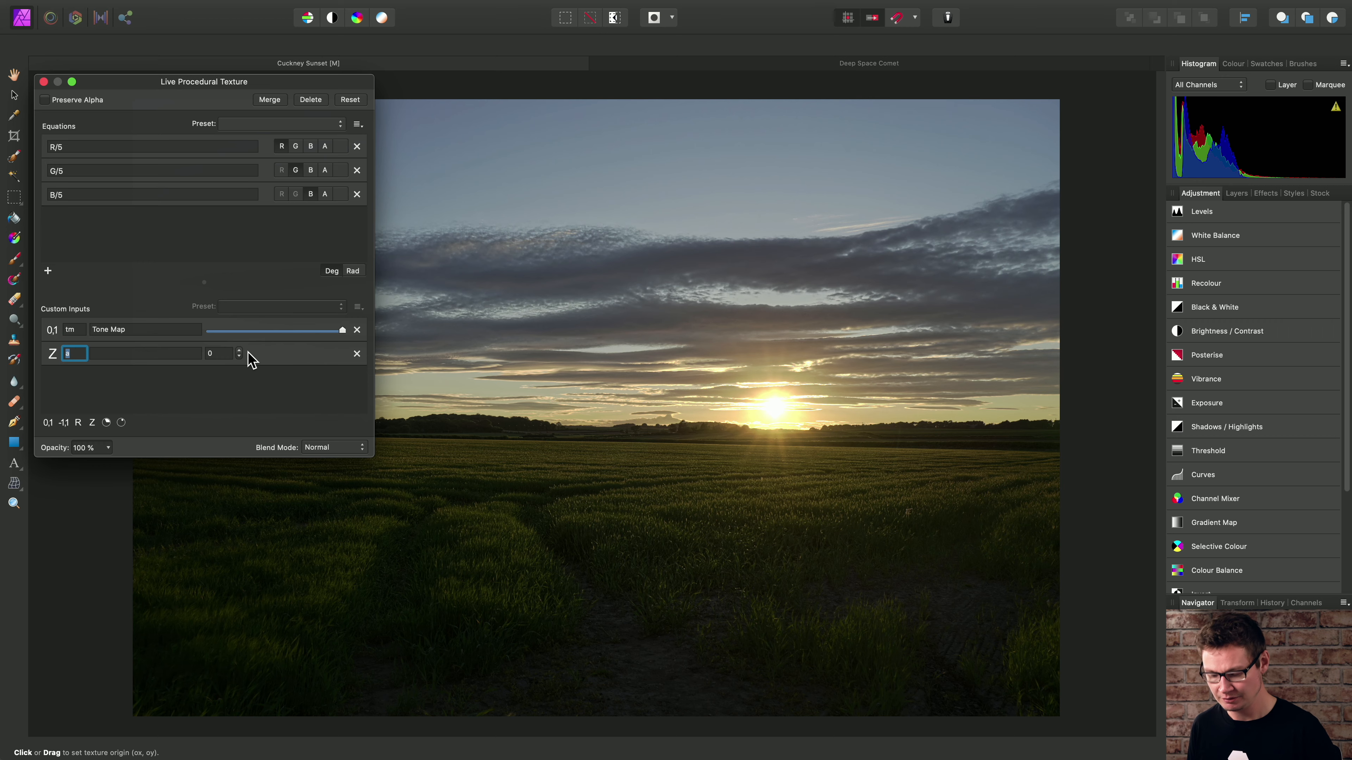
{"action": "type", "text": "tms"}
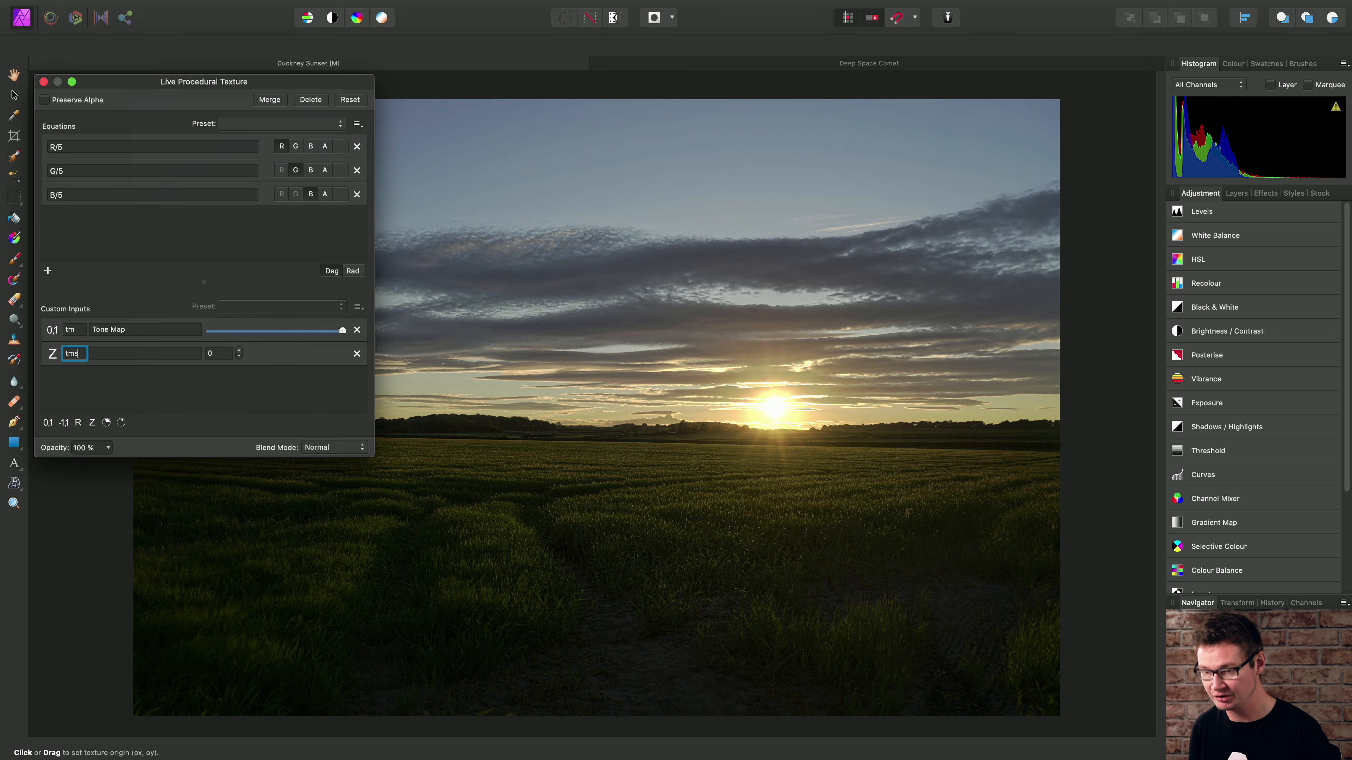
{"action": "key", "text": "Return"}
{"action": "left_click", "coordinate": [175, 353]}
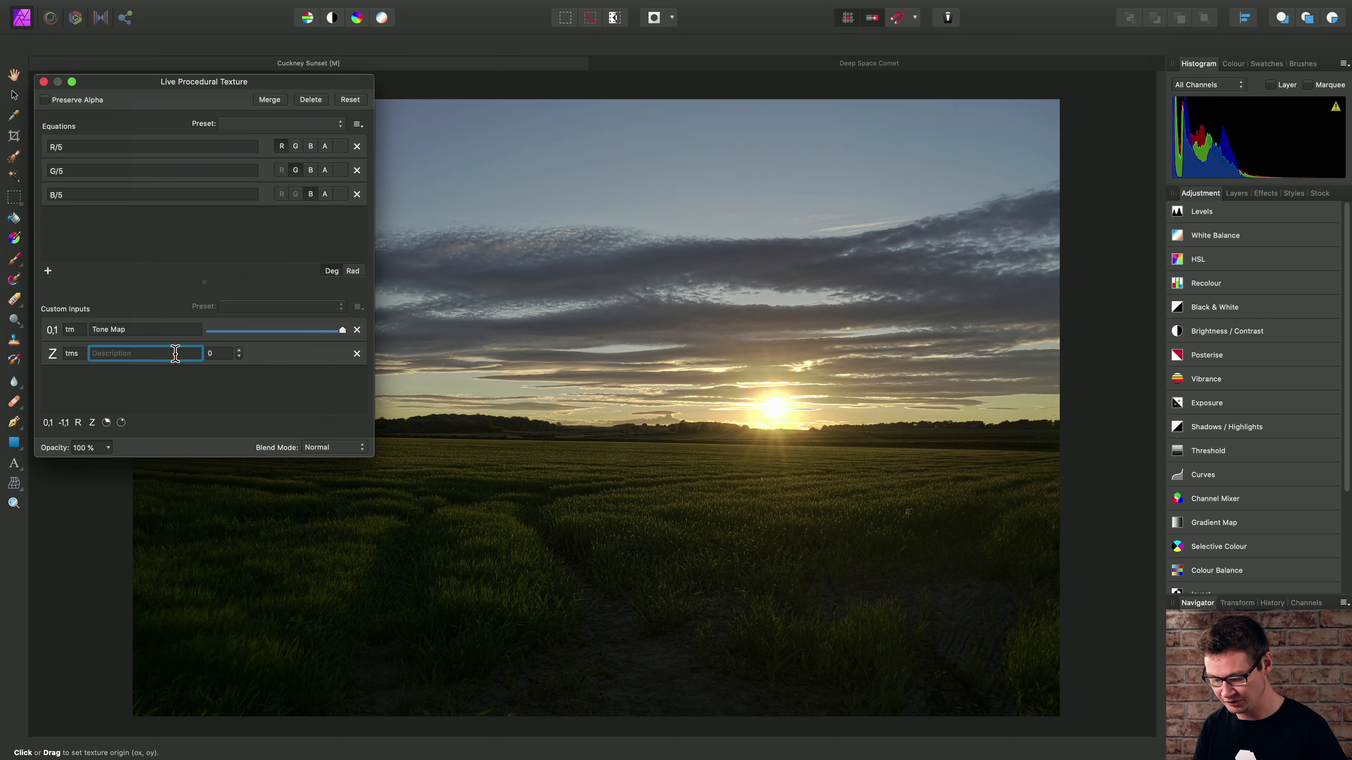
{"action": "type", "text": "Tone Ma"}
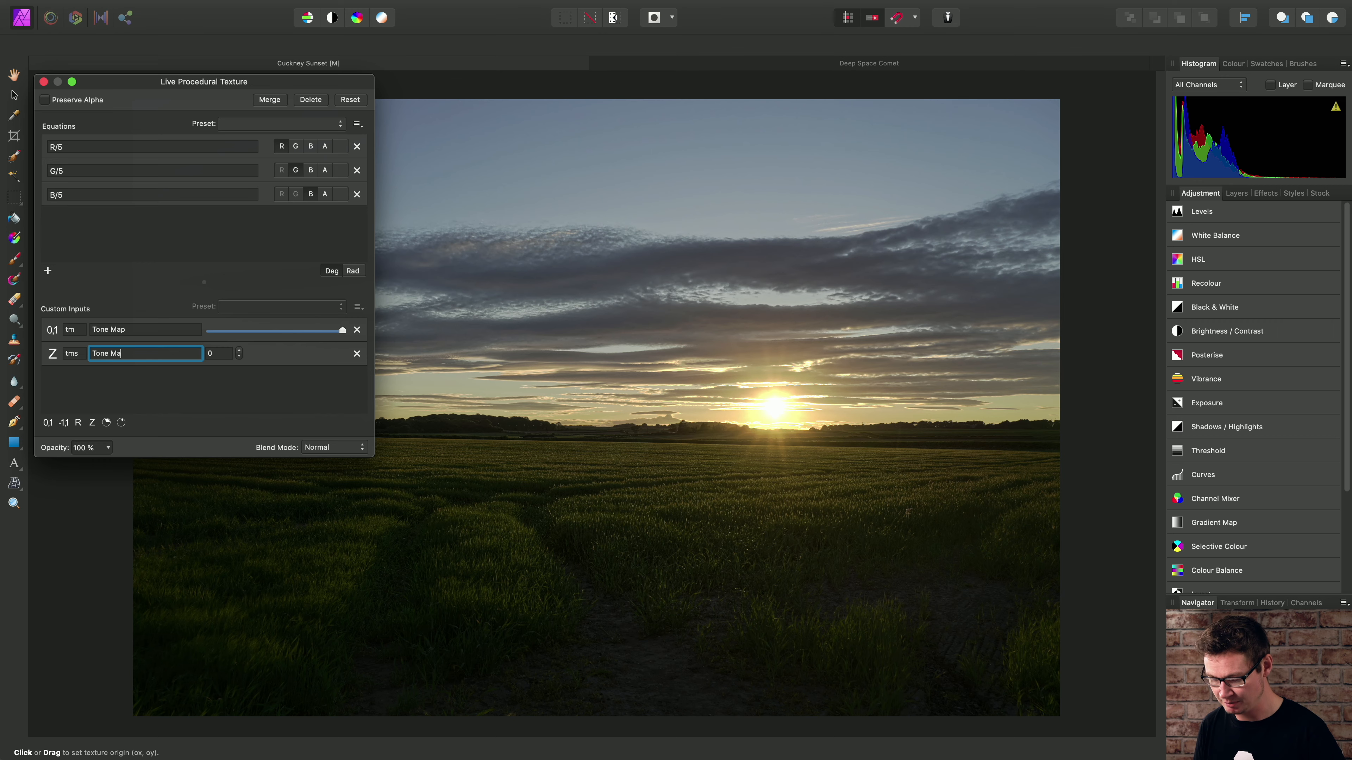
{"action": "type", "text": "p Scale"}
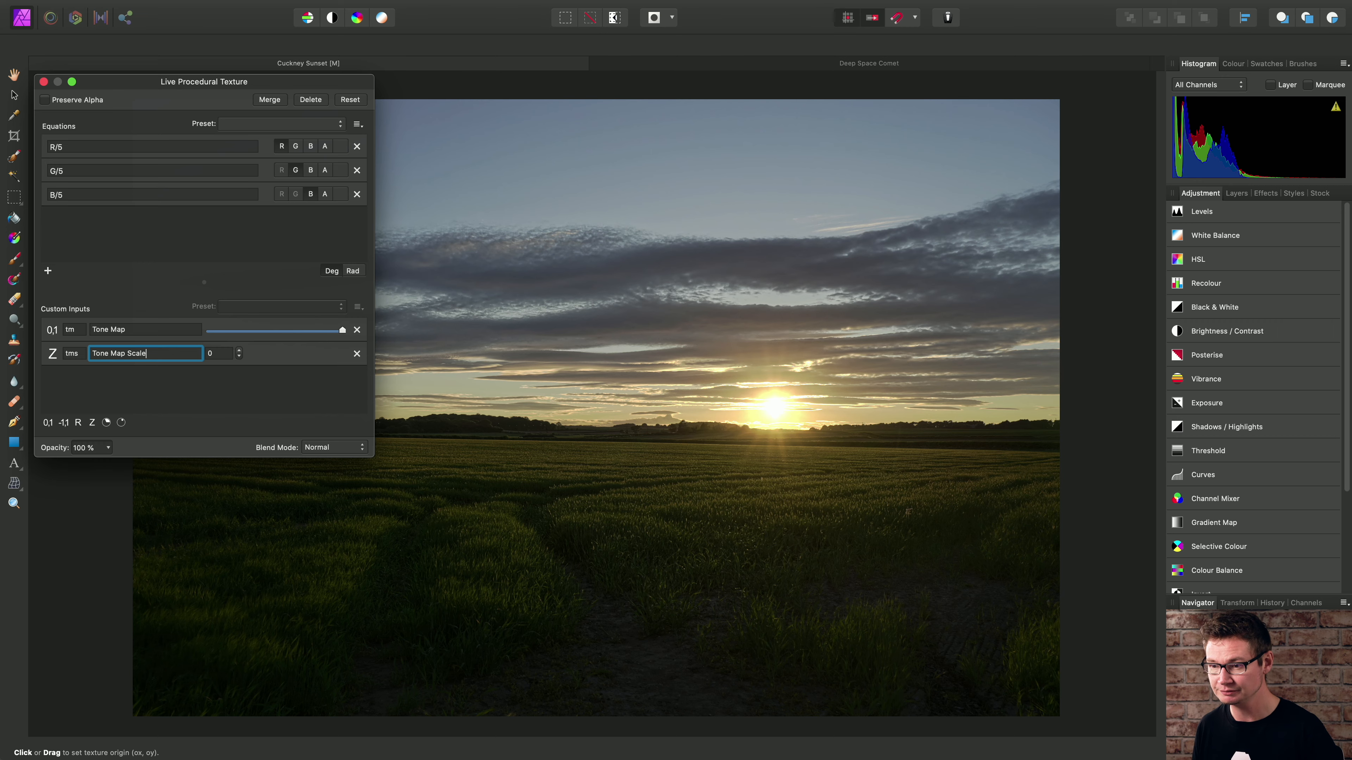
{"action": "key", "text": "Return"}
{"action": "left_click", "coordinate": [206, 353]}
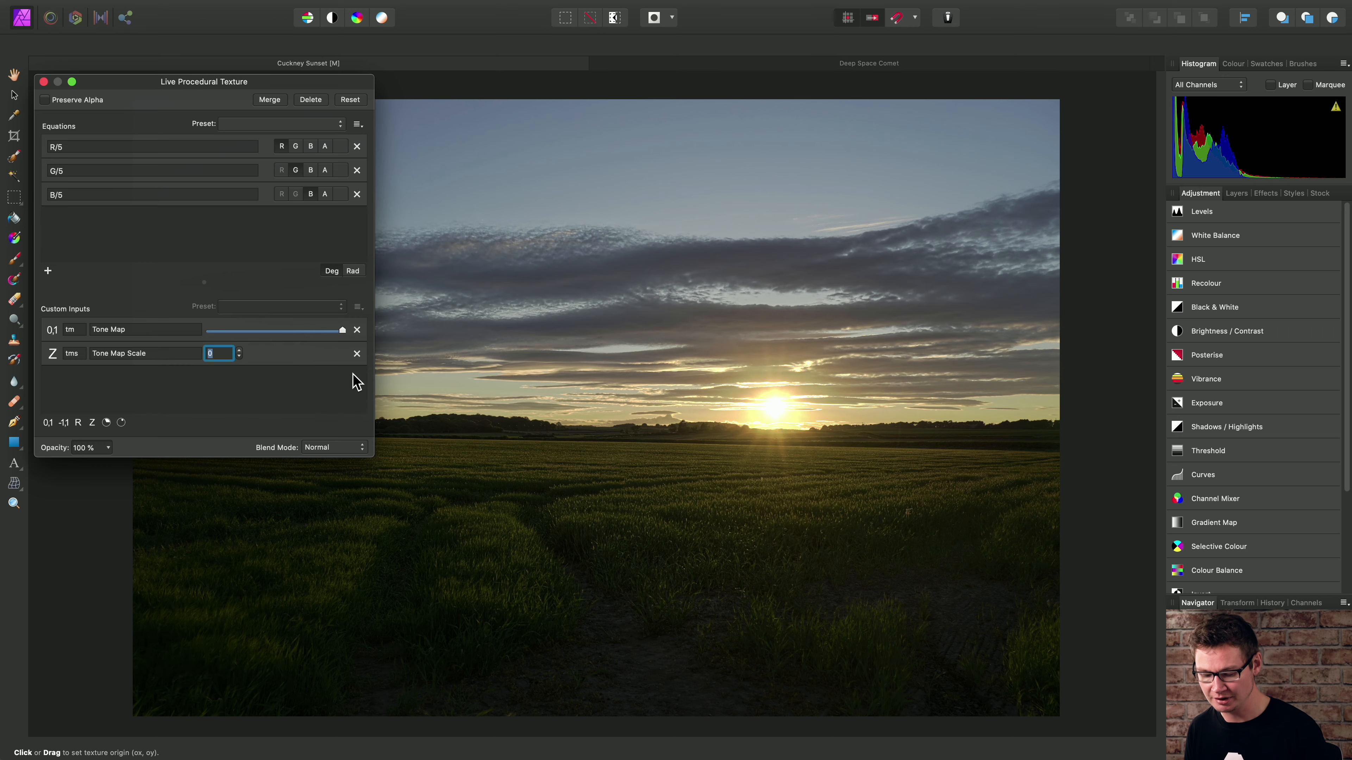
{"action": "type", "text": "15"}
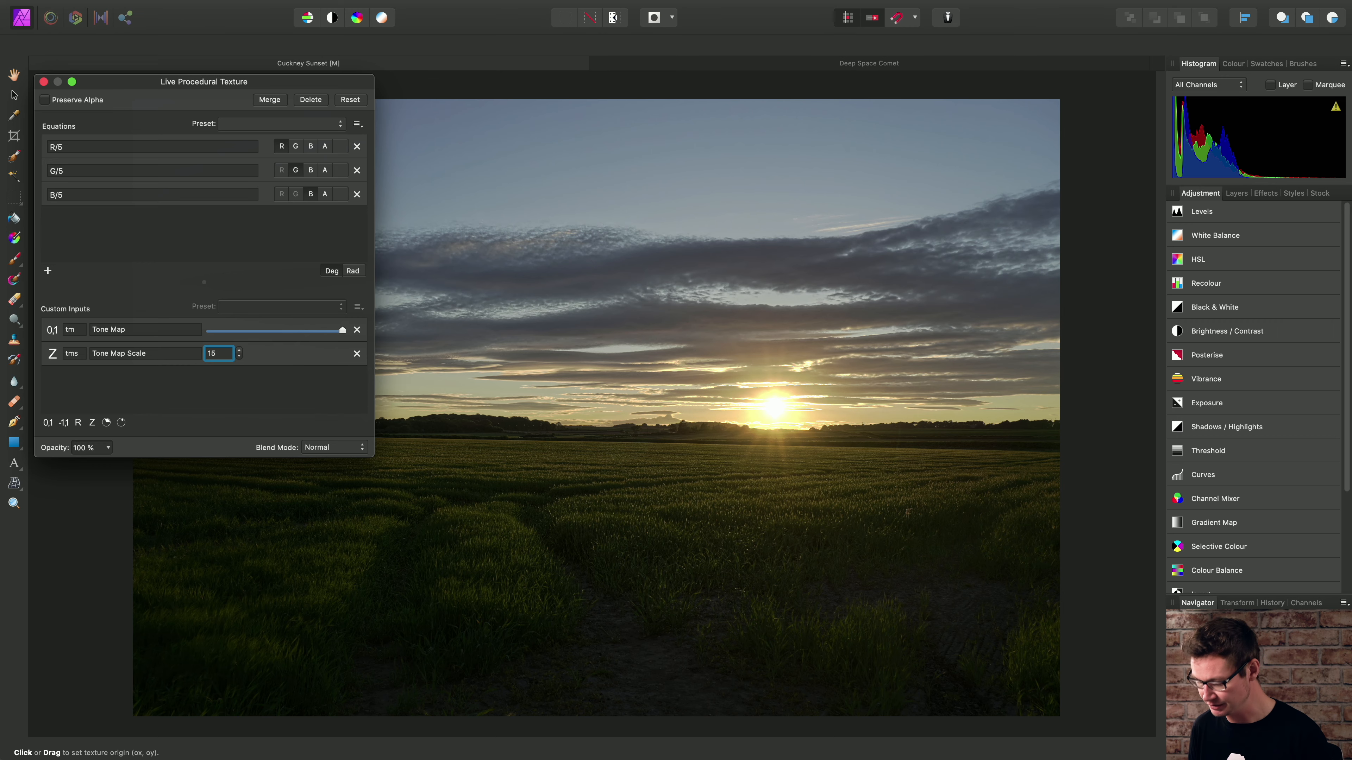
{"action": "key", "text": "Return"}
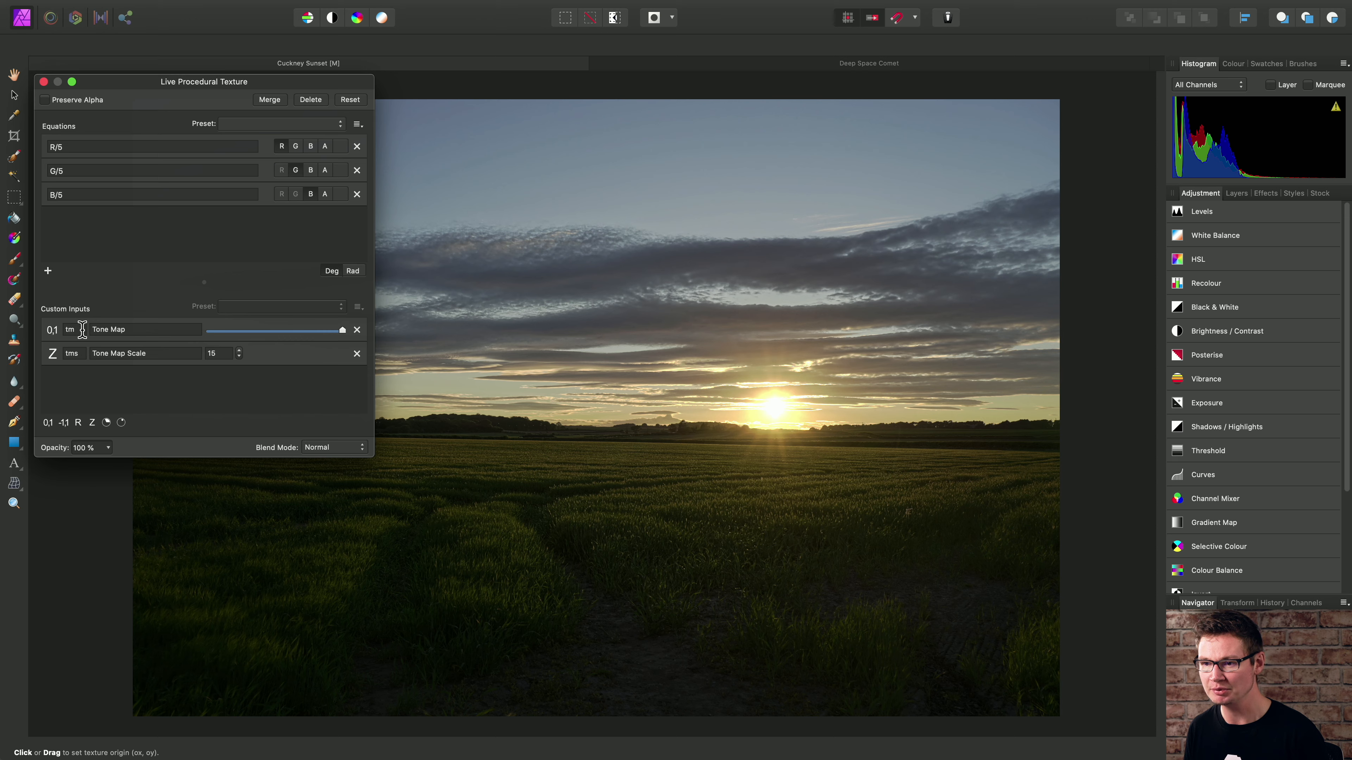
- Change the red channel equation to R/(tm*tms)
{"action": "left_click", "coordinate": [88, 147]}
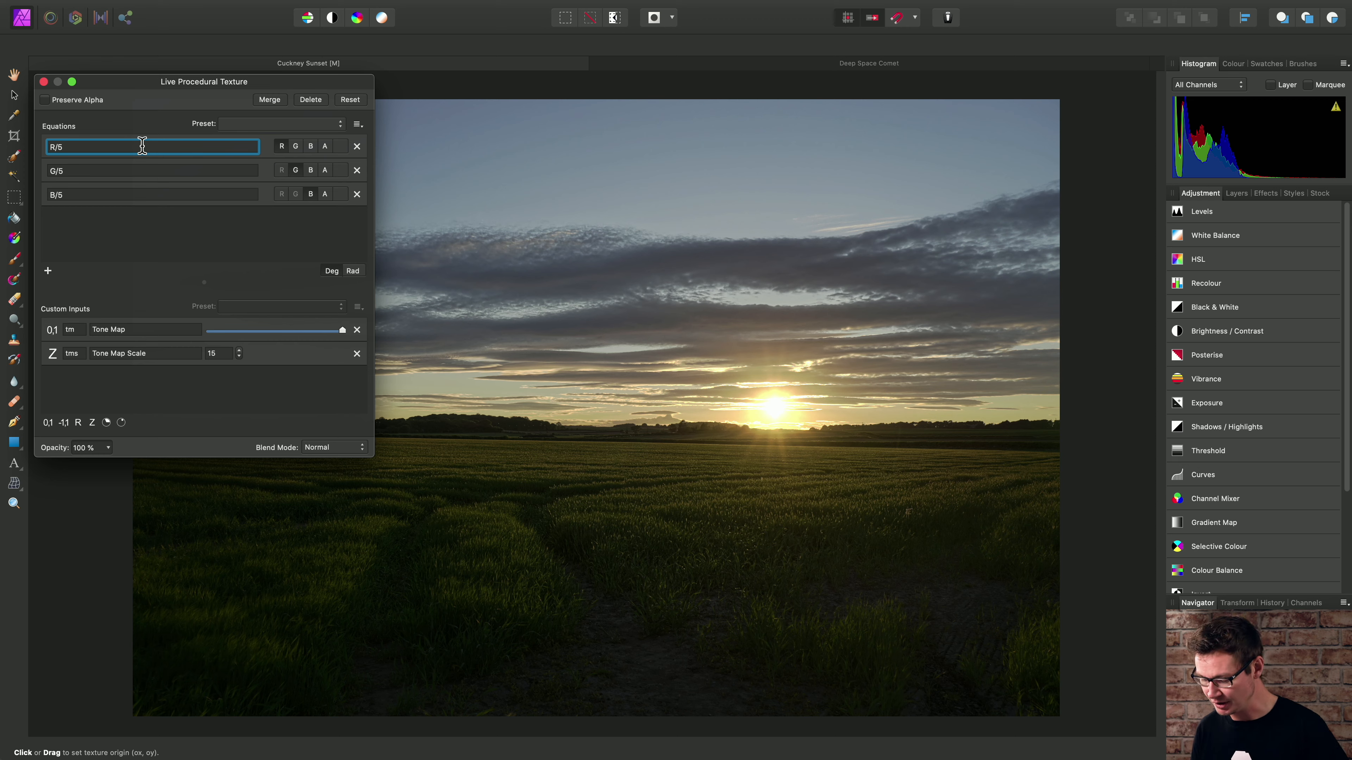
{"action": "key", "text": "BackSpace"}
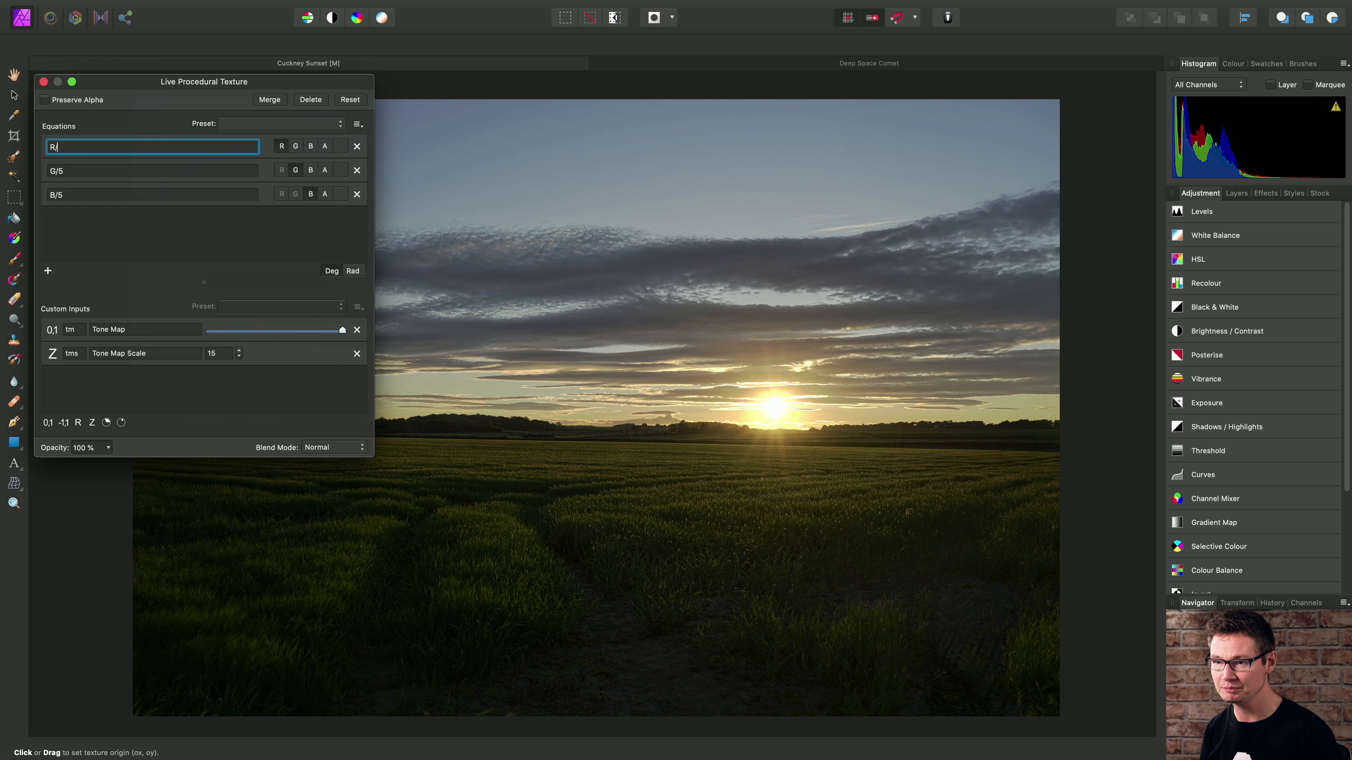
{"action": "type", "text": "("}
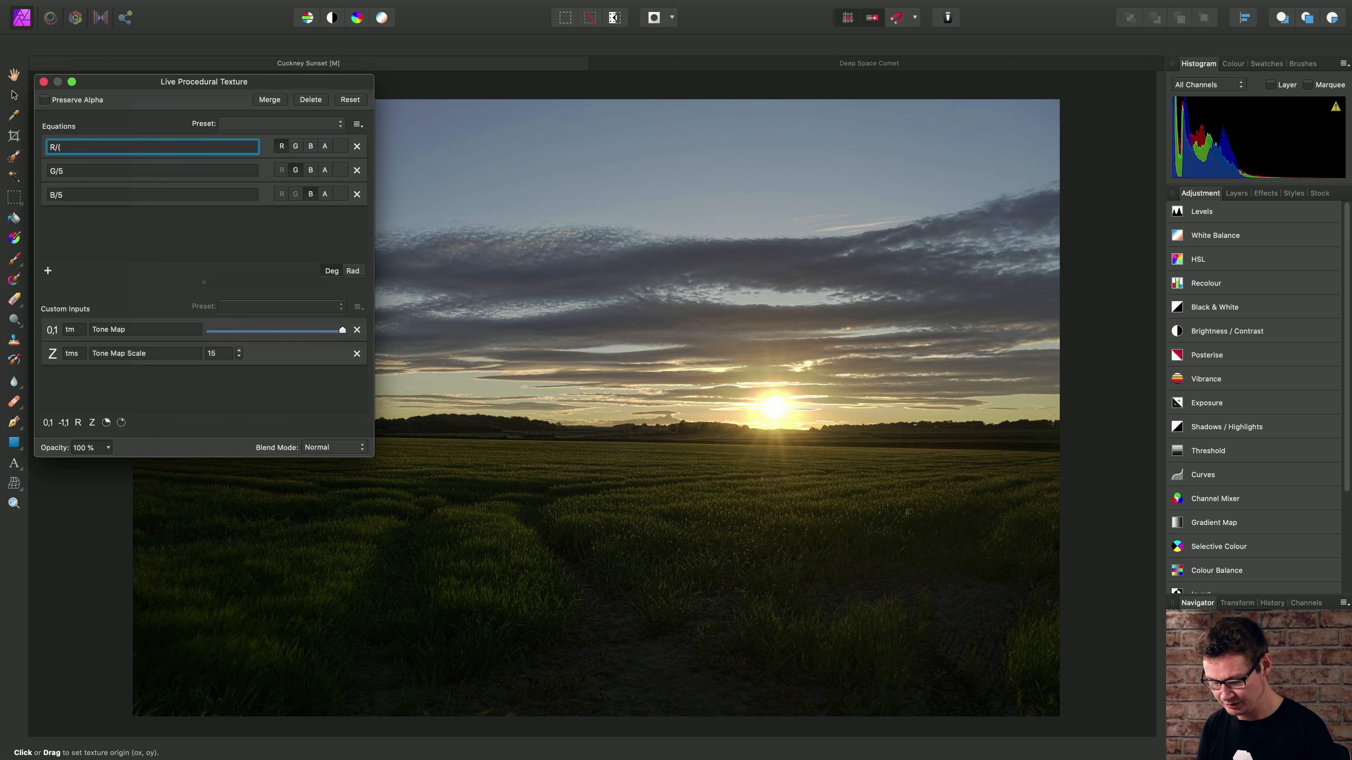
{"action": "type", "text": "tm*tms"}
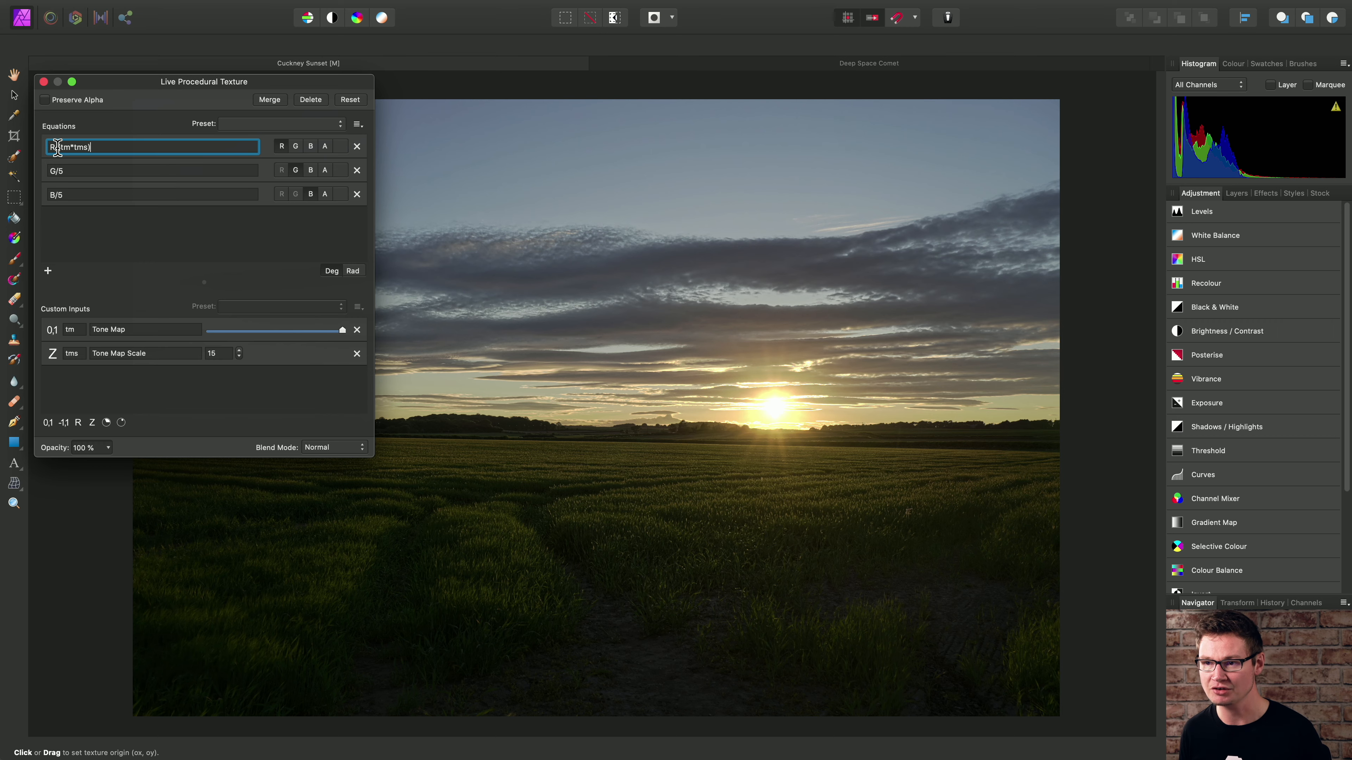
{"action": "key", "text": "Return"}
- Change the green and blue channel equations to G/(tm*tms) and B/(tm*tms)
{"action": "left_click", "coordinate": [131, 167]}
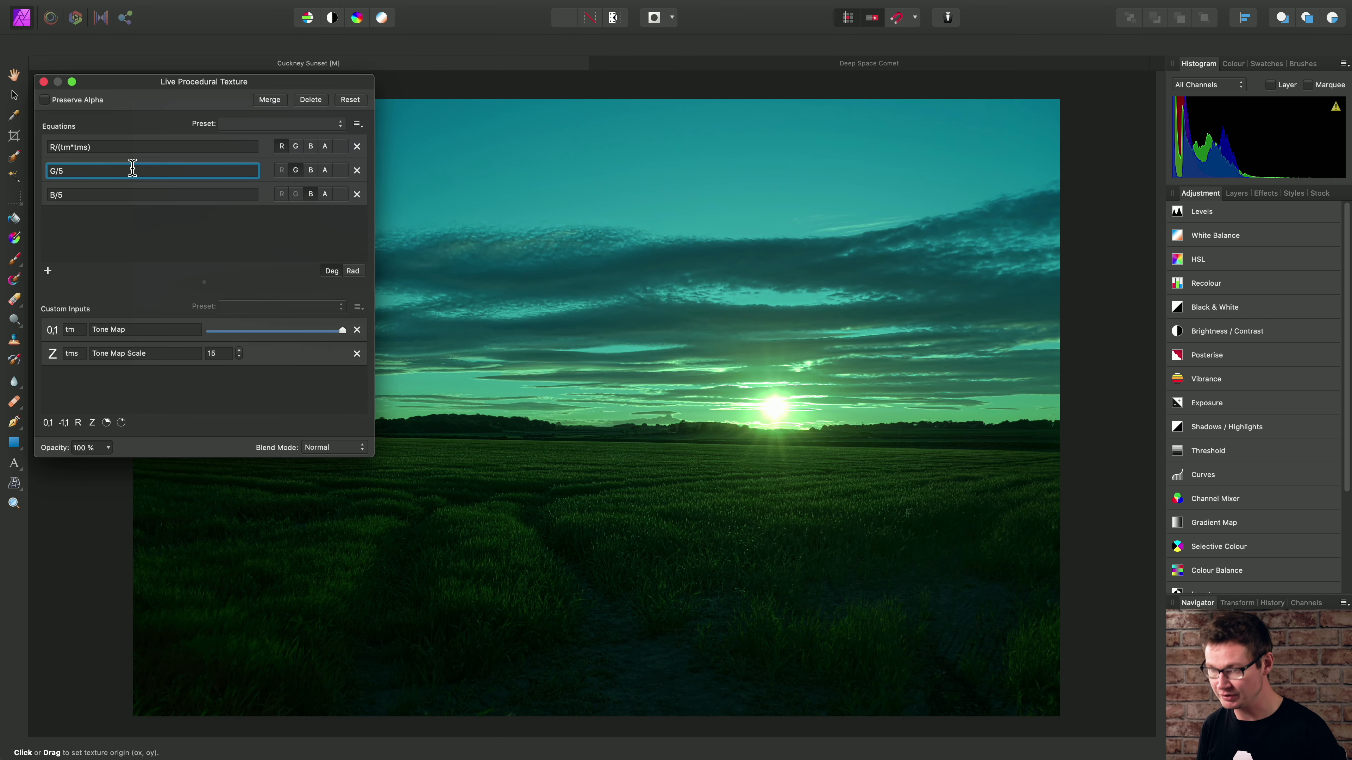
{"action": "key", "text": "BackSpace"}
{"action": "type", "text": "(tm*tms)"}
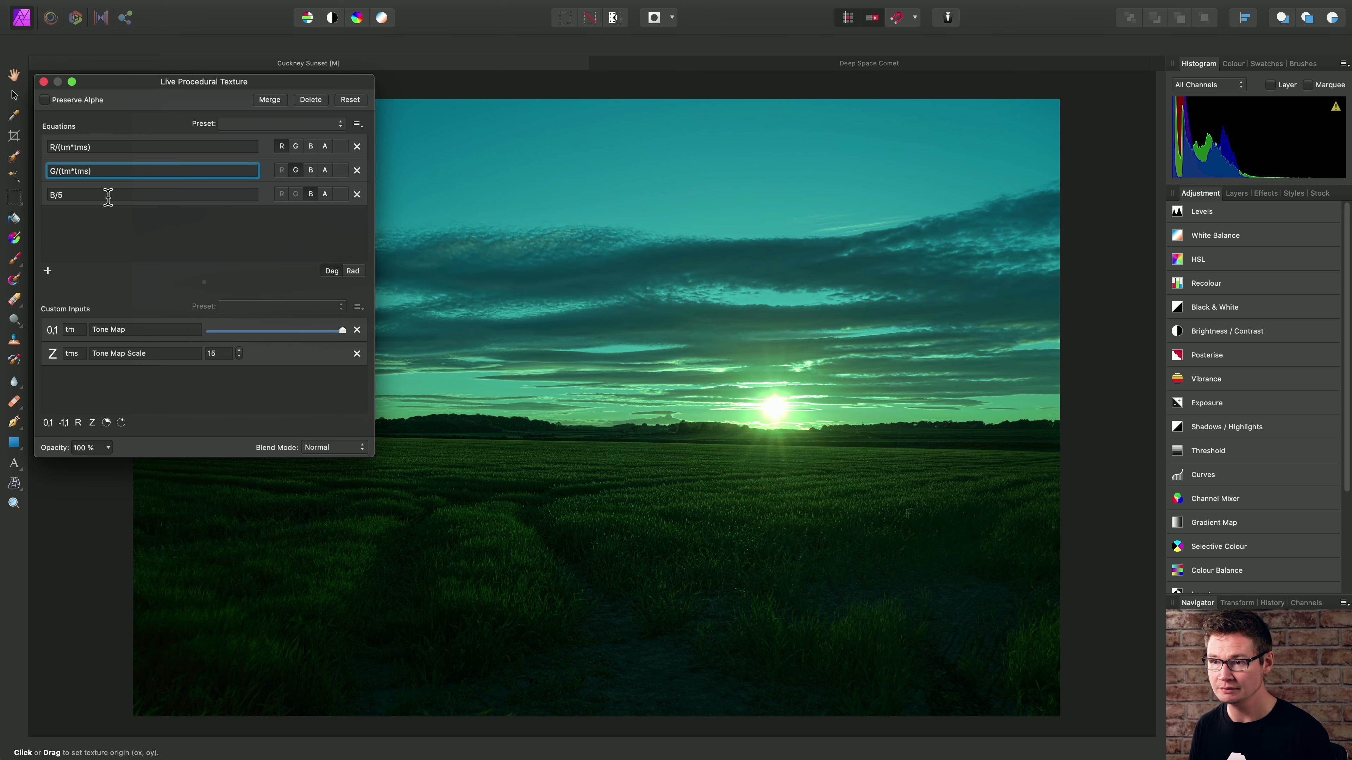
{"action": "left_click", "coordinate": [121, 194]}
{"action": "key", "text": "BackSpace"}
{"action": "type", "text": "(t"}
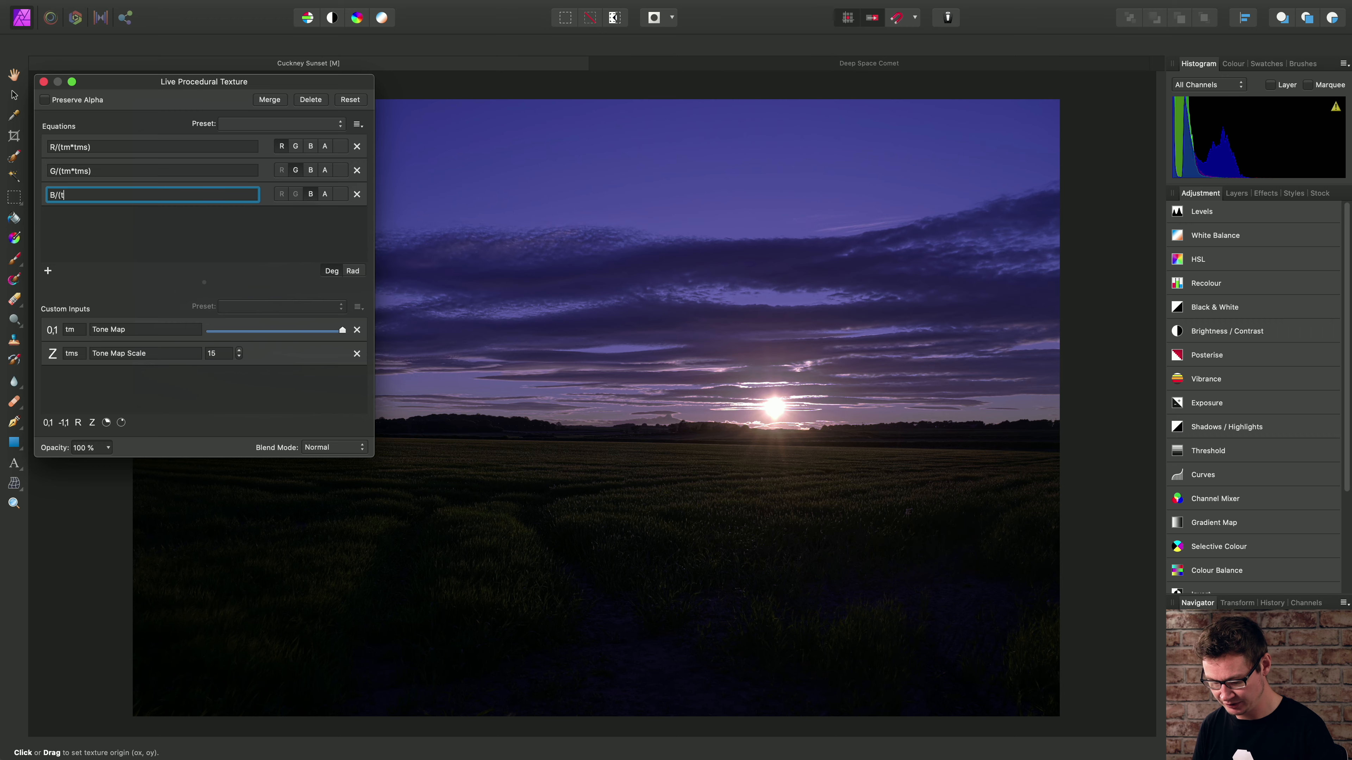
{"action": "type", "text": "m*tms)"}
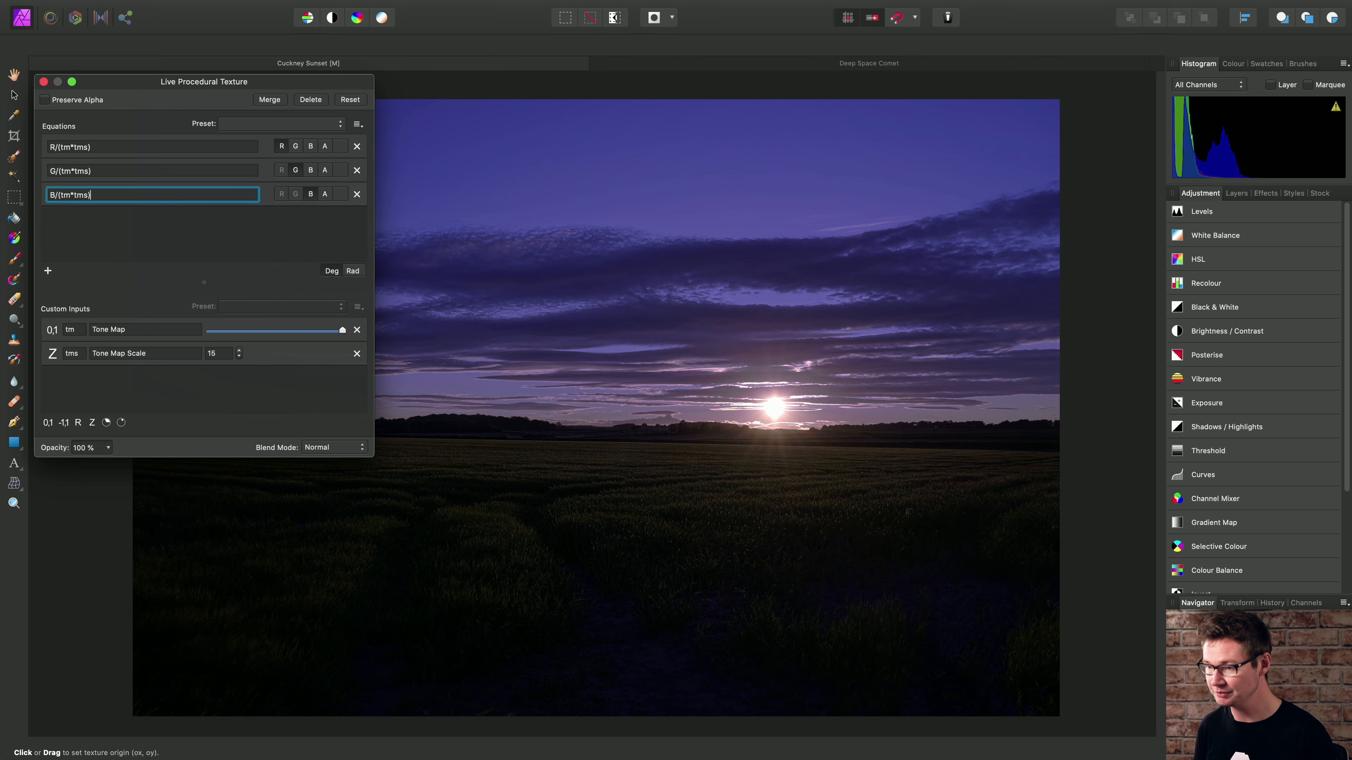
{"action": "key", "text": "Return"}
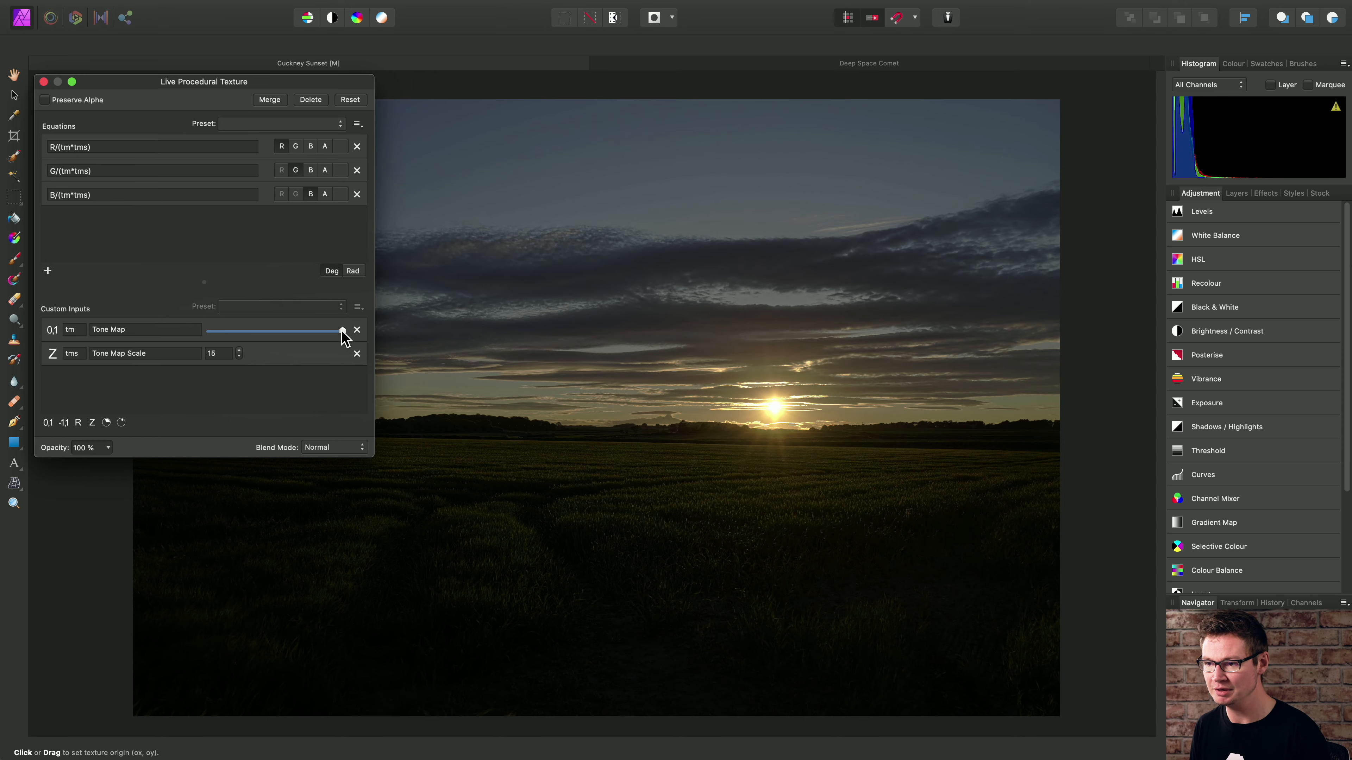
- Set the Tone Map slider to its maximum and the Tone Map Scale to 50
{"action": "left_click_drag", "start_coordinate": [341, 332], "coordinate": [368, 335]}
{"action": "left_click", "coordinate": [239, 349]}
{"action": "left_click", "coordinate": [238, 349]}
{"action": "left_click", "coordinate": [238, 350]}
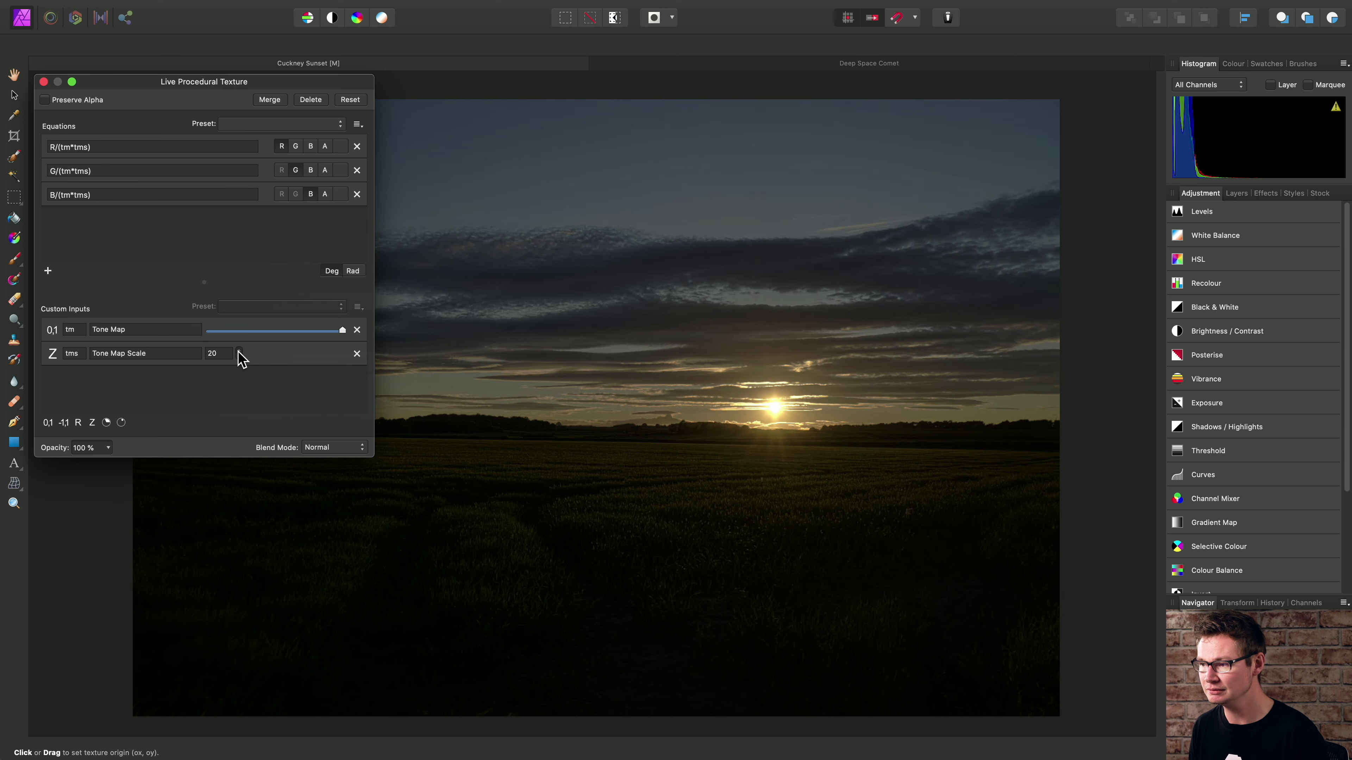
{"action": "left_click", "coordinate": [238, 351]}
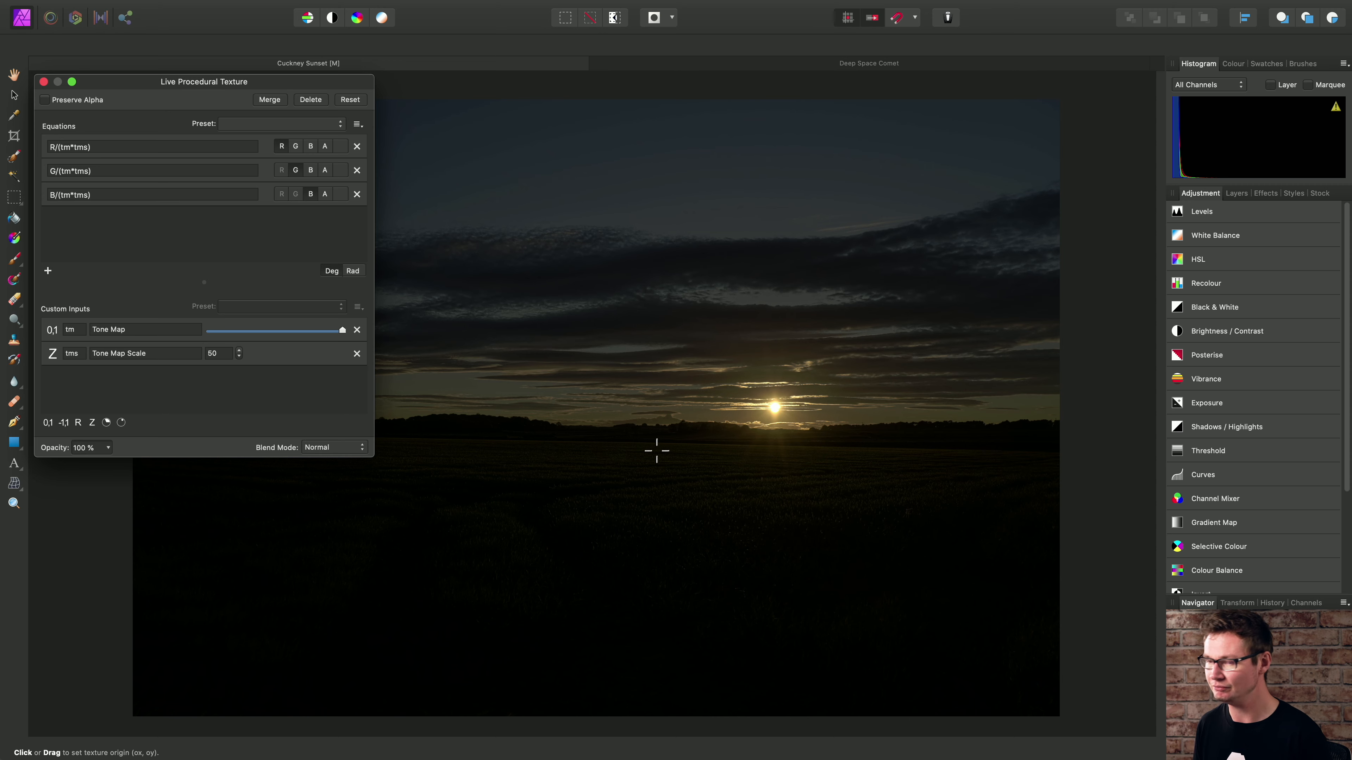
- Store the red channel division in a variable by changing its equation to var divided=R/(tm*tms);
{"action": "left_click", "coordinate": [225, 147]}
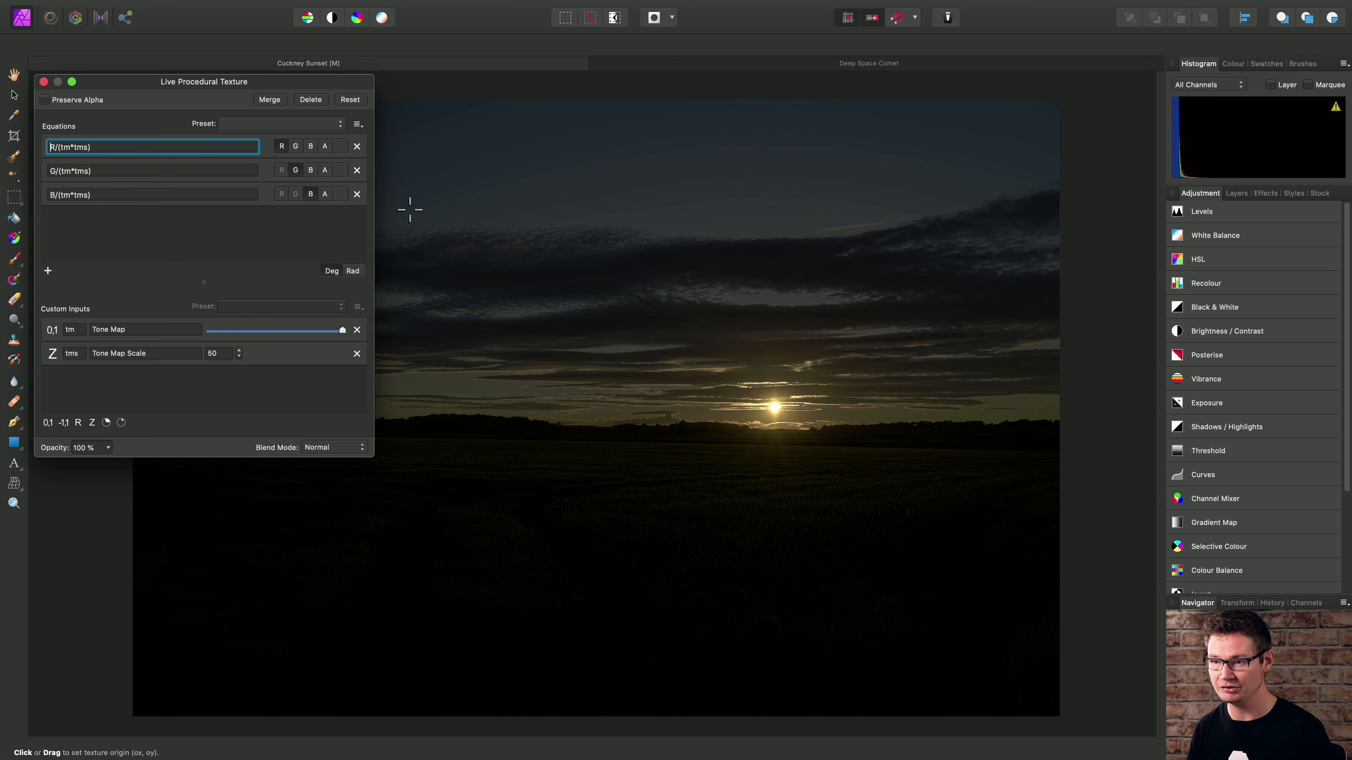
{"action": "type", "text": "var"}
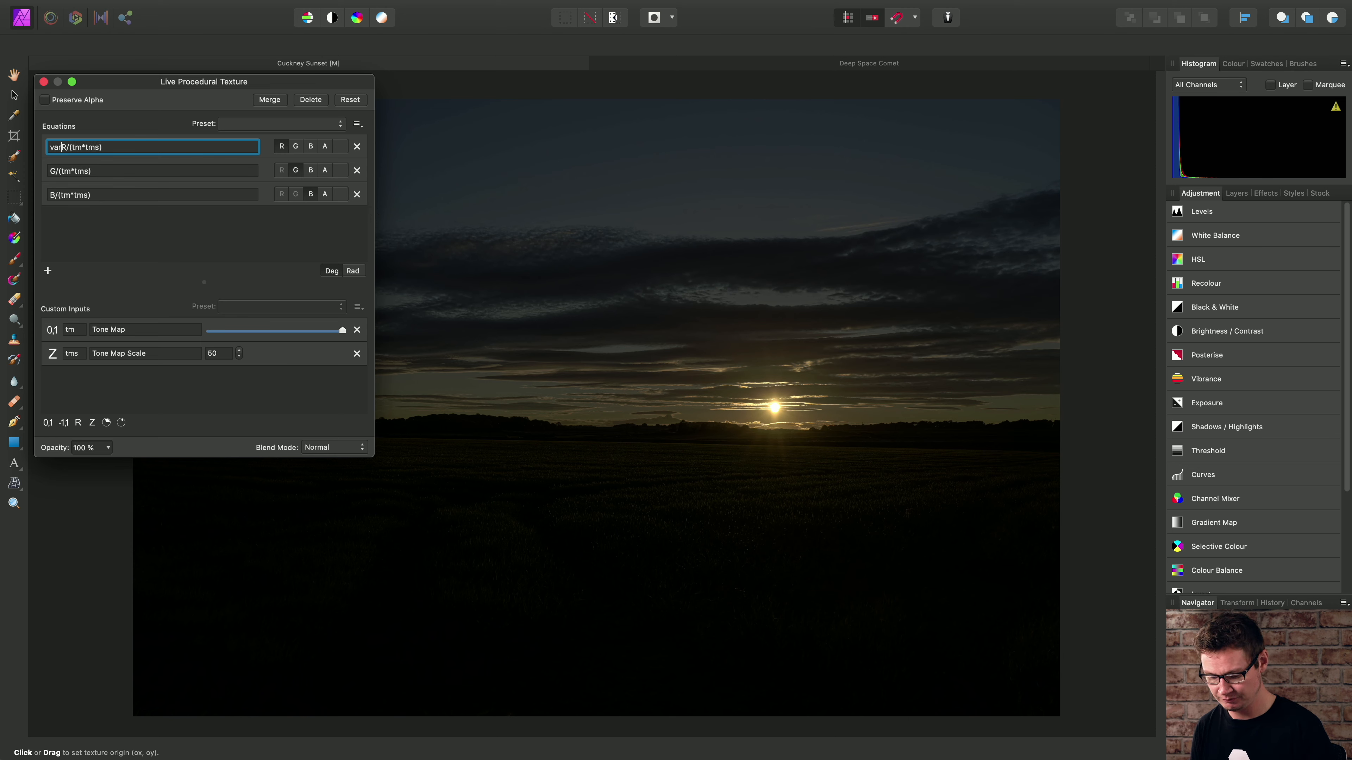
{"action": "type", "text": " divided"}
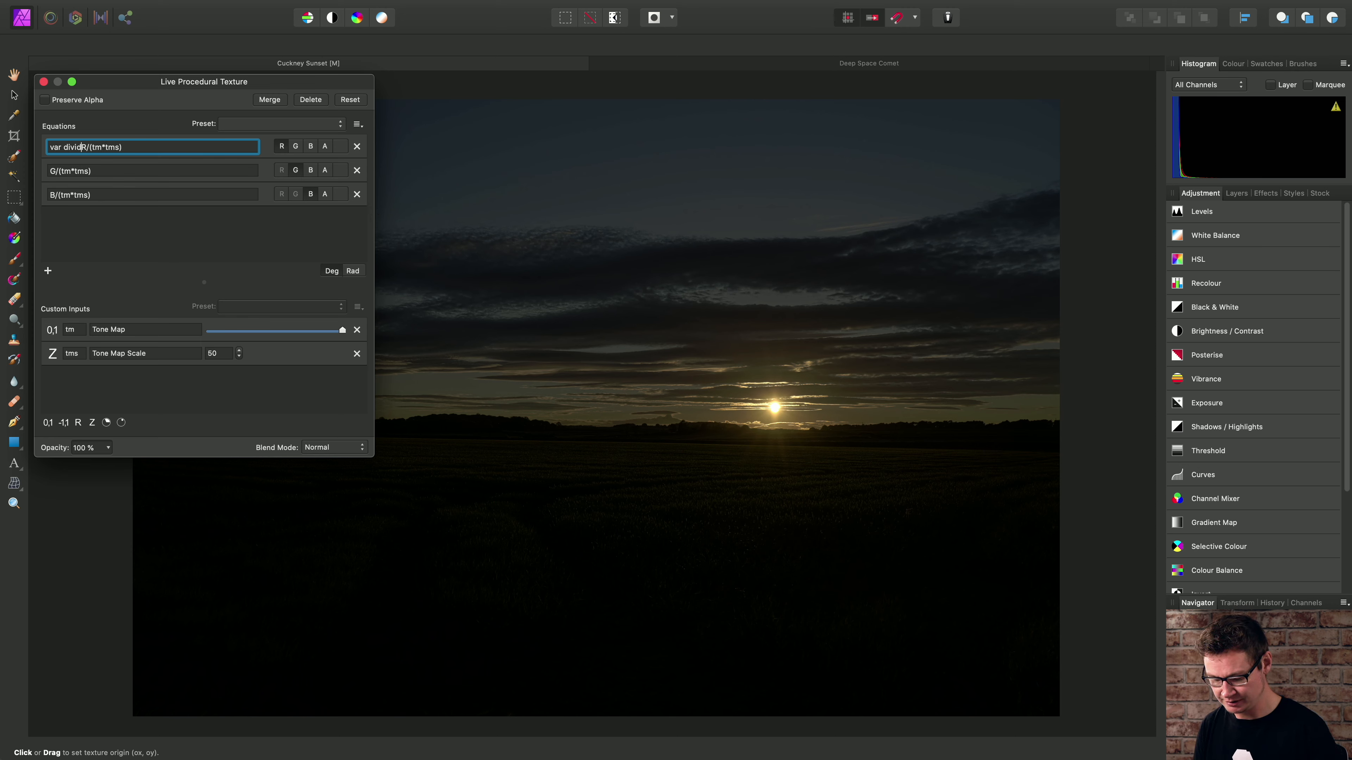
{"action": "type", "text": "="}
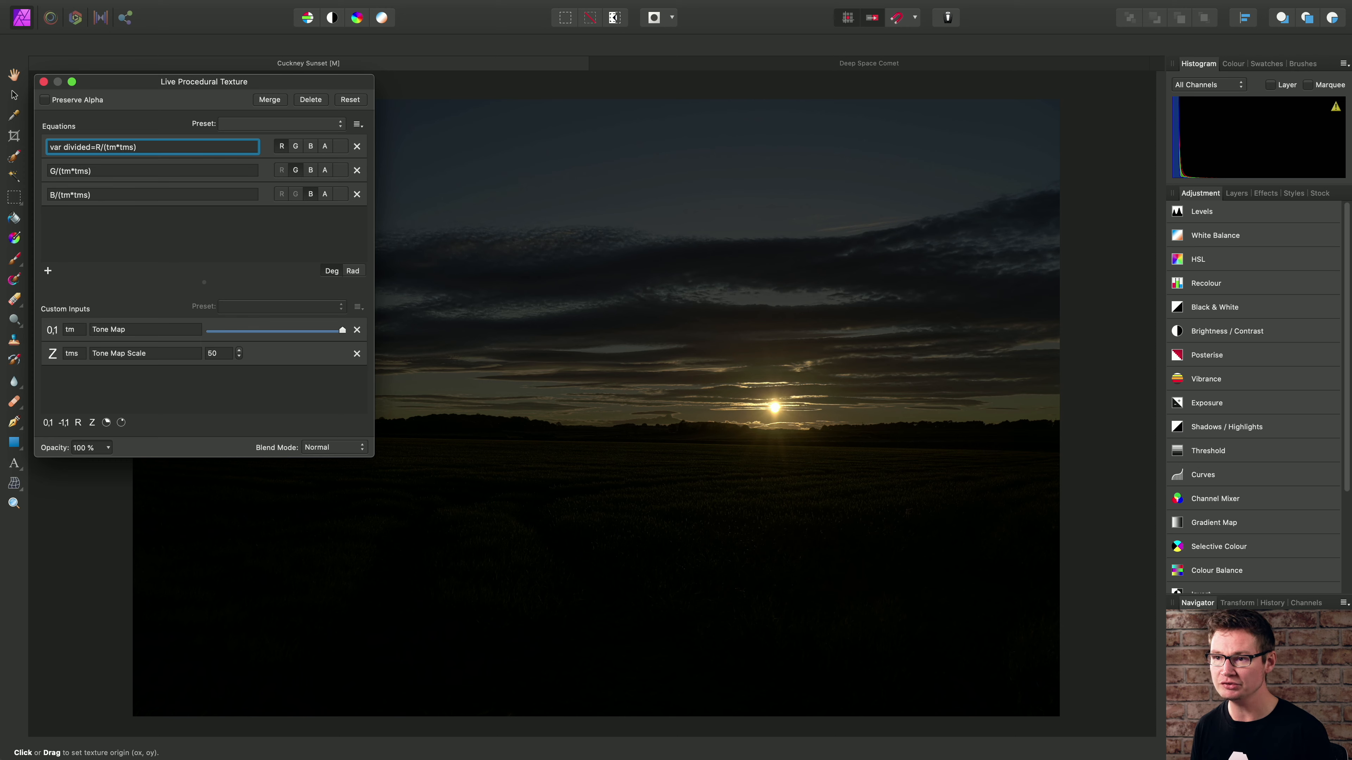
{"action": "left_click_drag", "start_coordinate": [96, 147], "coordinate": [145, 148]}
{"action": "left_click", "coordinate": [145, 147]}
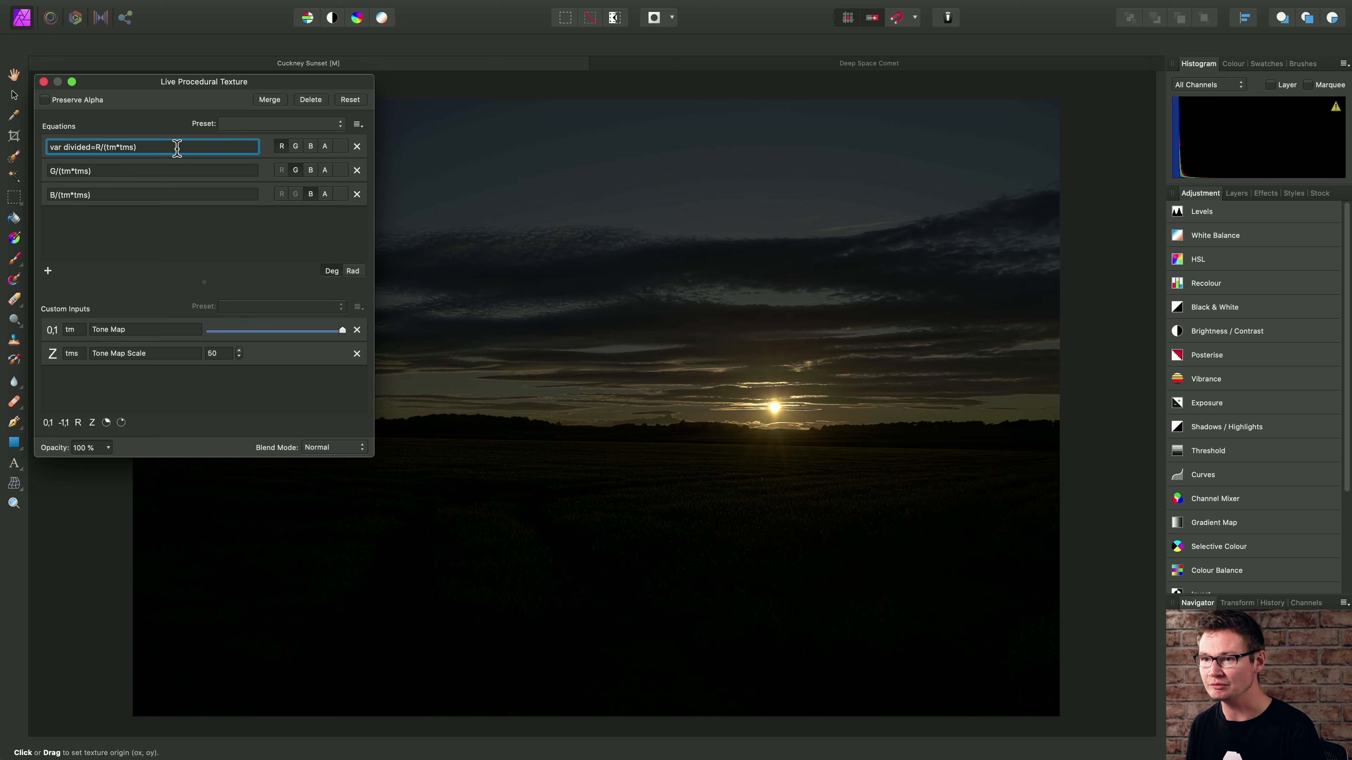
{"action": "type", "text": ";"}
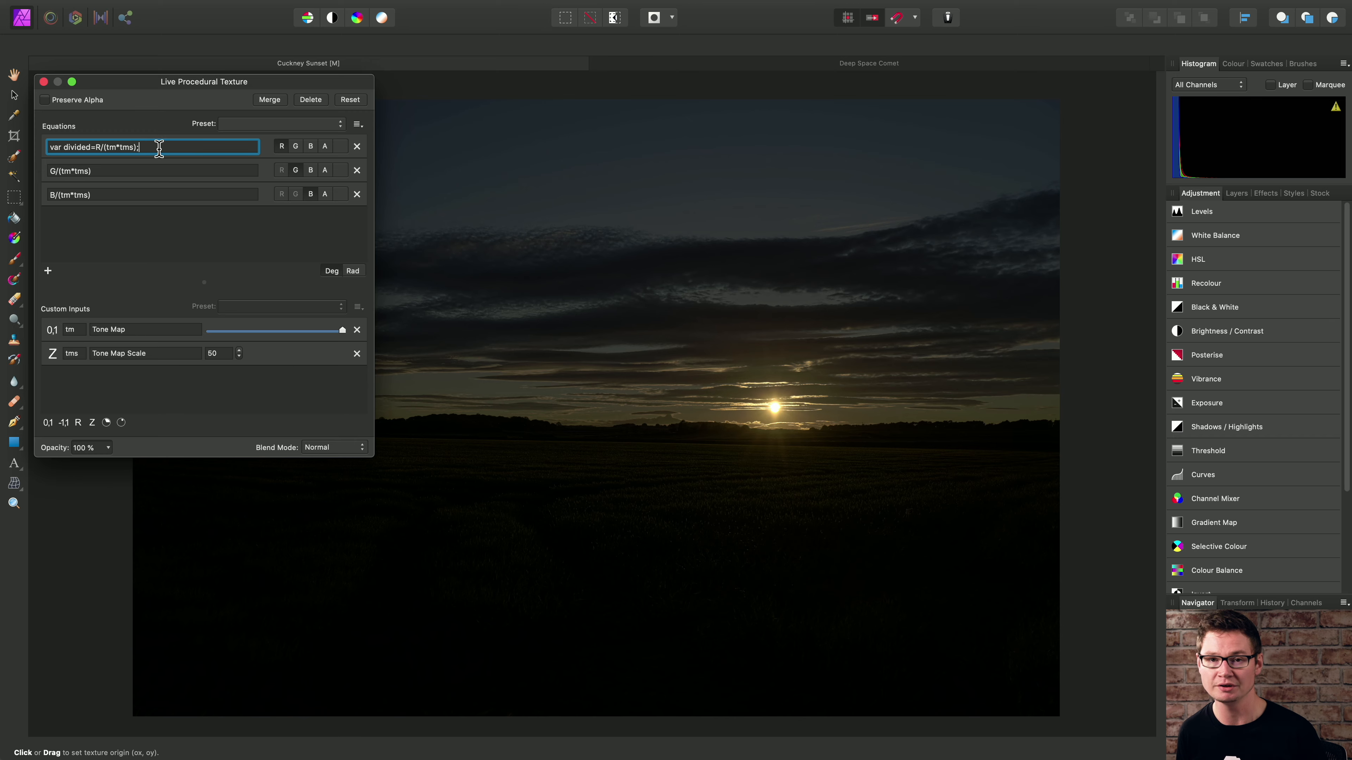
- Store the green channel division in a variable by changing its equation to var divided=G/(tm*tms);
{"action": "left_click", "coordinate": [69, 170]}
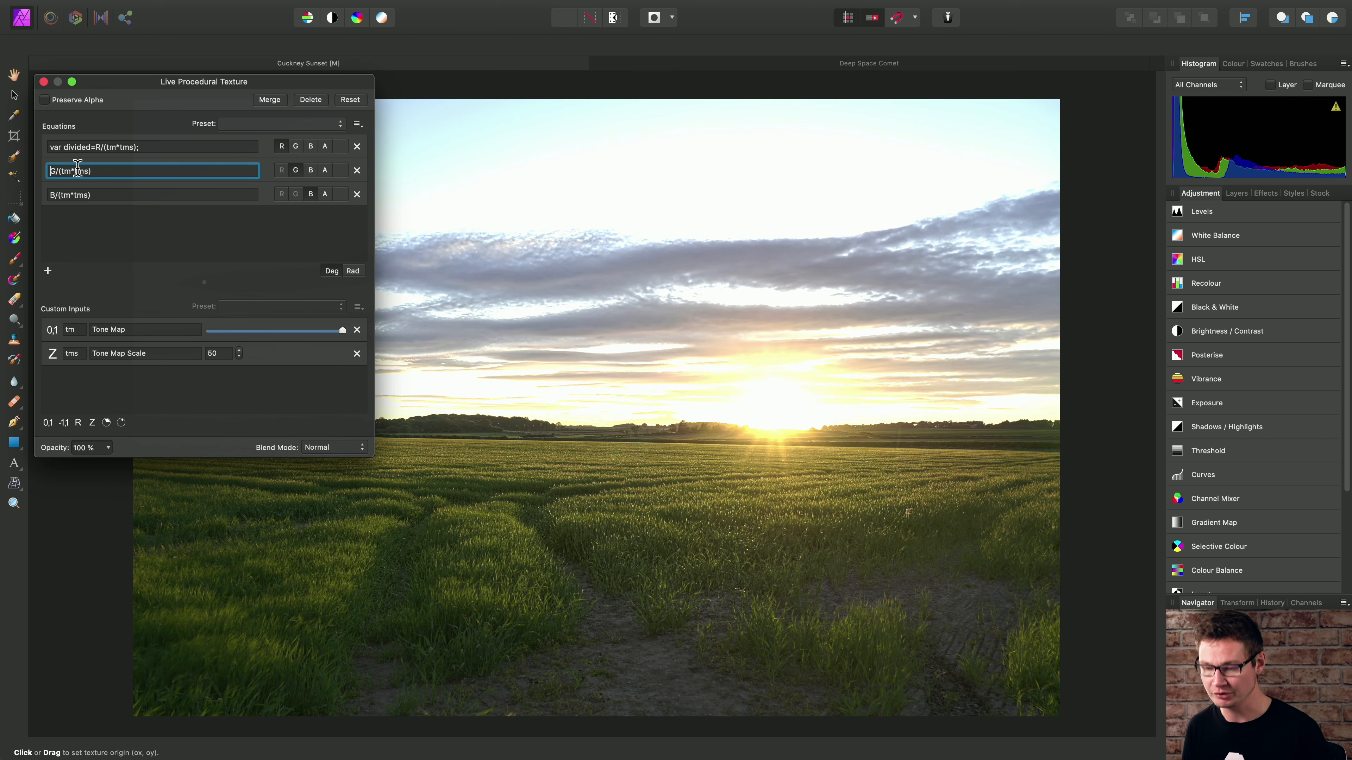
{"action": "type", "text": "var divided="}
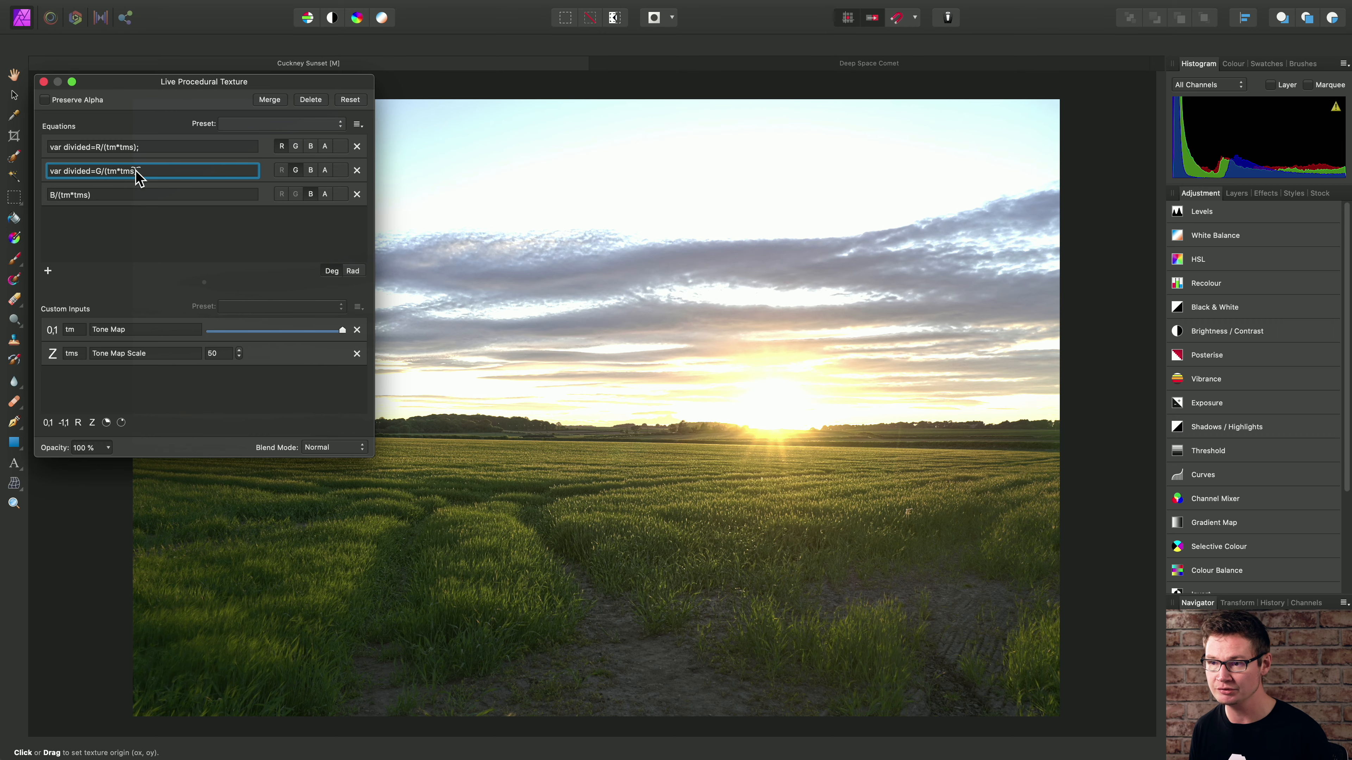
{"action": "left_click", "coordinate": [174, 170]}
{"action": "type", "text": ";"}
{"action": "key", "text": "Return"}
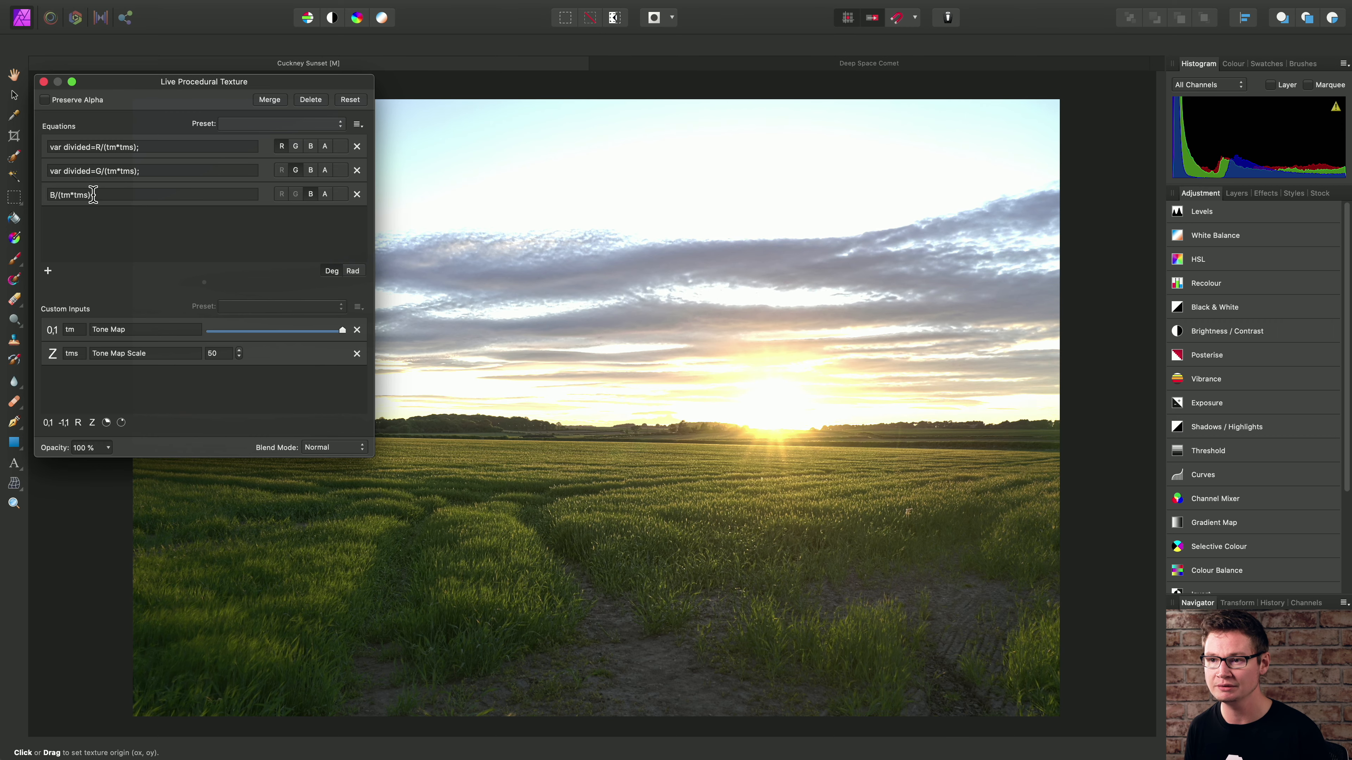
- Store the blue channel division in a variable by changing its equation to var divided=B/(tm*tms);
{"action": "left_click", "coordinate": [53, 194]}
{"action": "type", "text": "var div"}
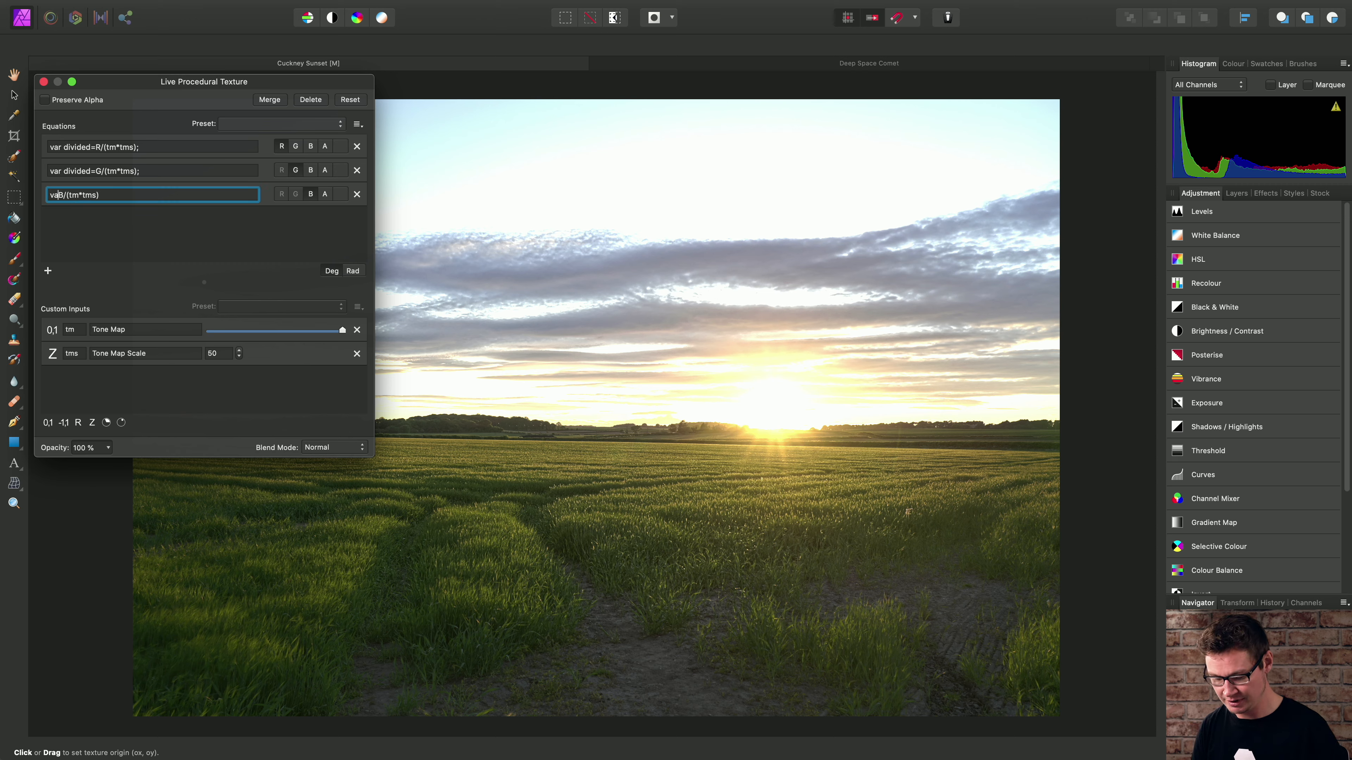
{"action": "type", "text": "ided"}
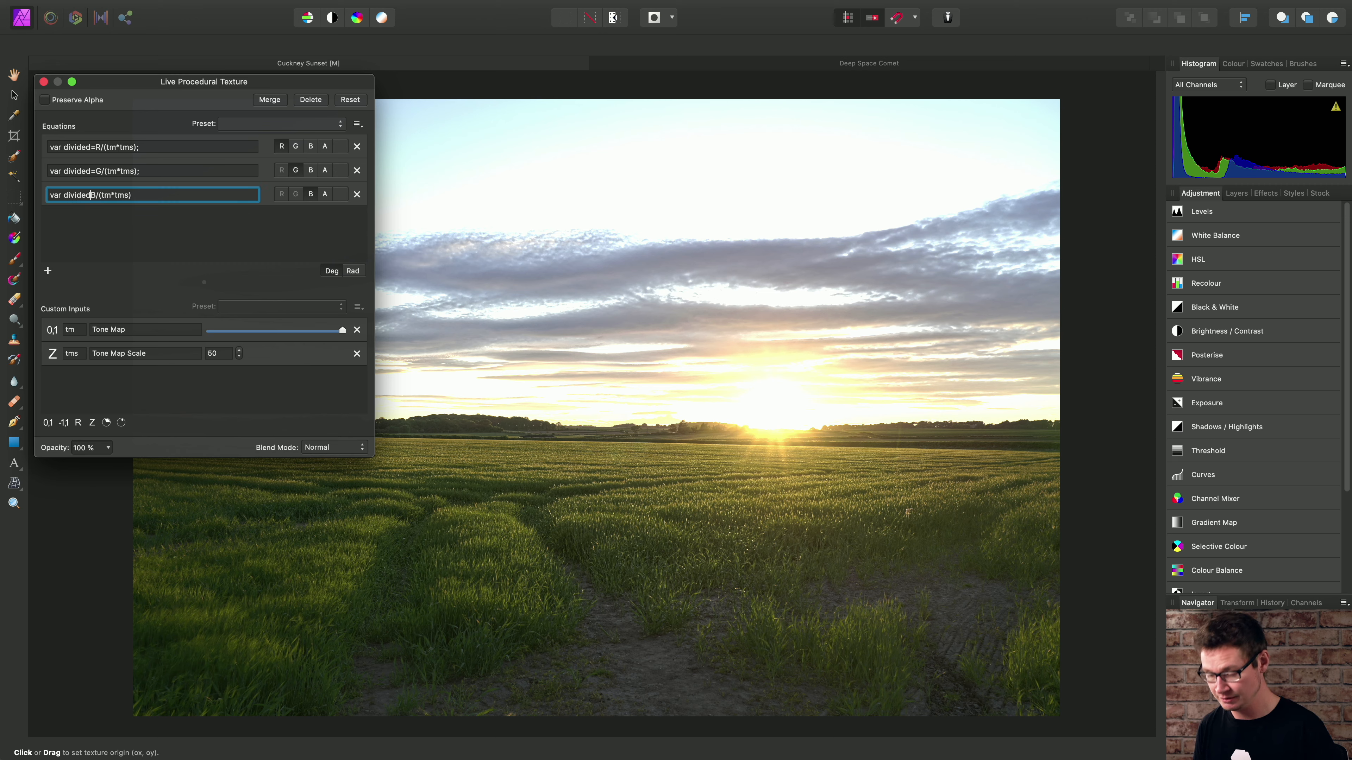
{"action": "type", "text": "="}
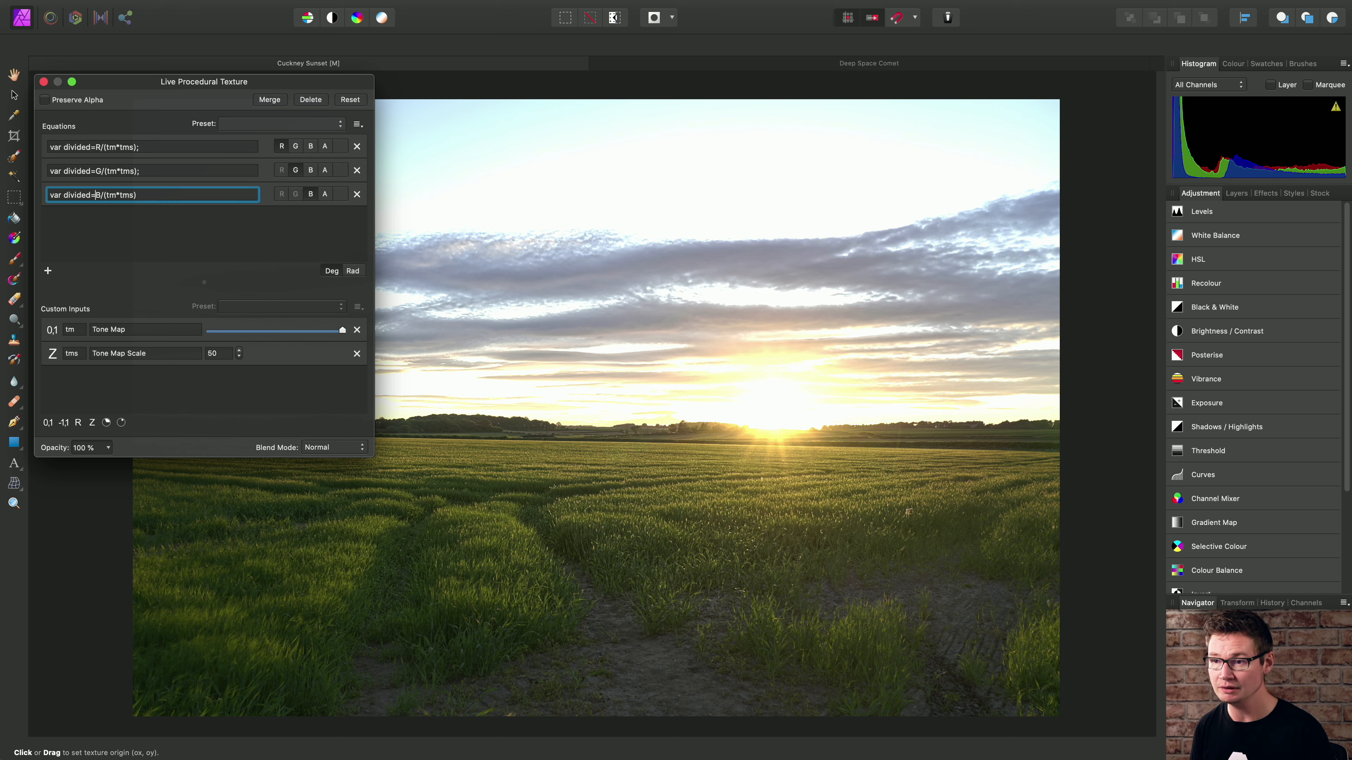
{"action": "left_click", "coordinate": [163, 196]}
{"action": "type", "text": ";"}
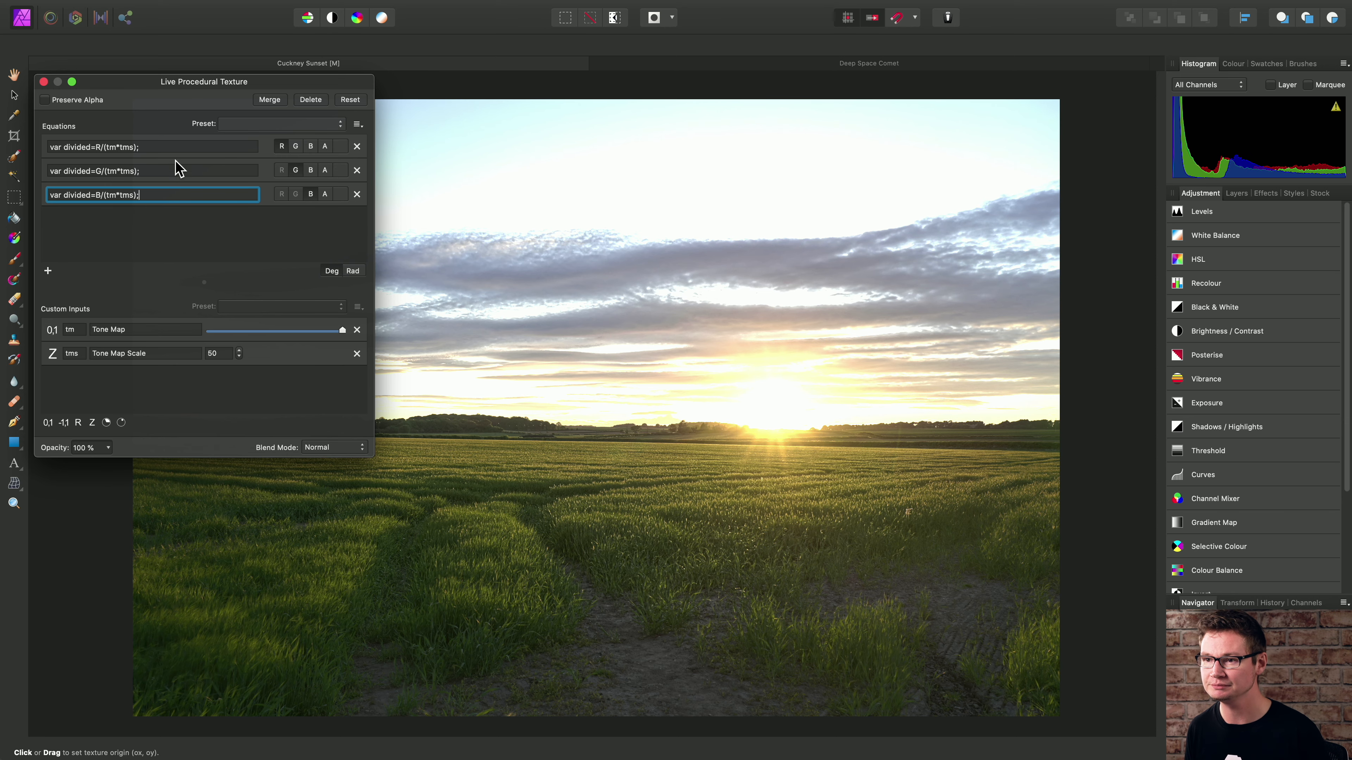
- Append sqrt(divided) after the variable declaration in the red and green channel equations
{"action": "left_click", "coordinate": [183, 146]}
{"action": "left_click", "coordinate": [203, 145]}
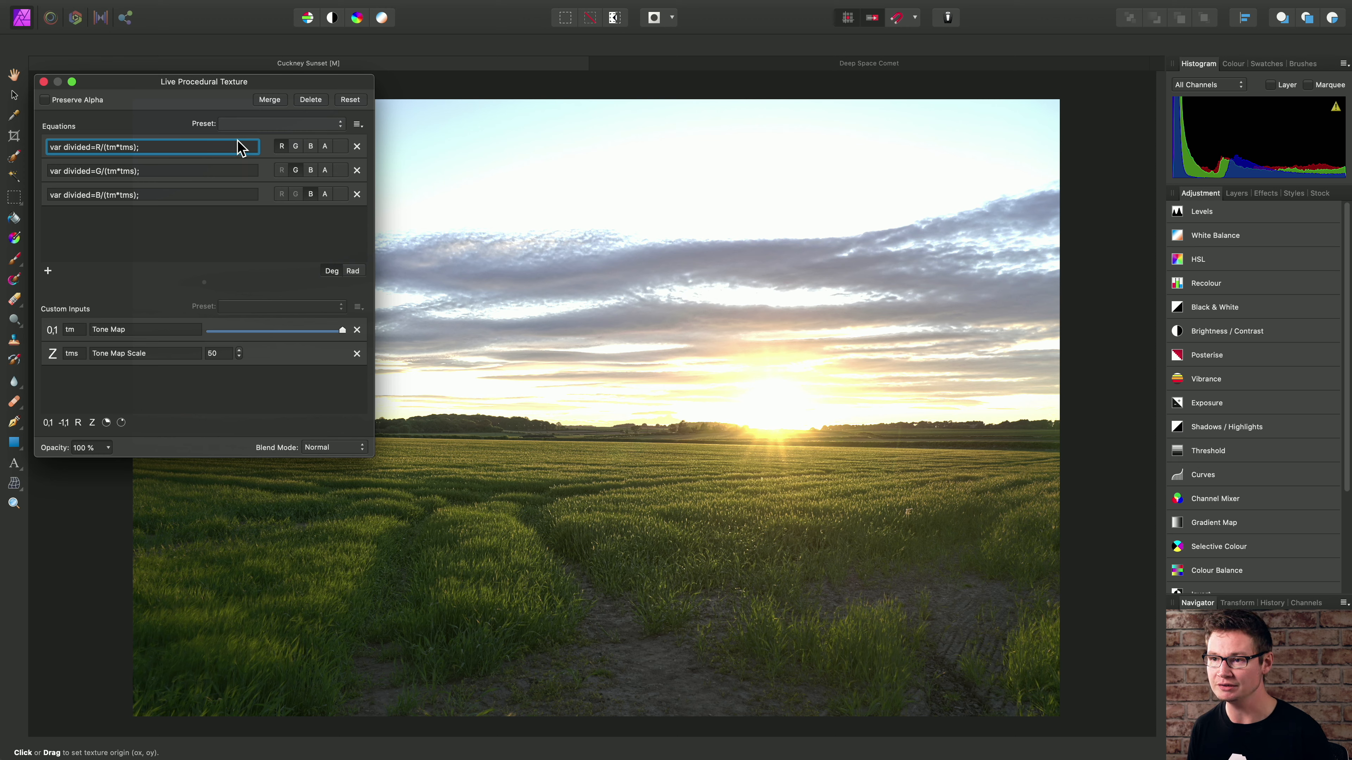
{"action": "type", "text": "sqrt"}
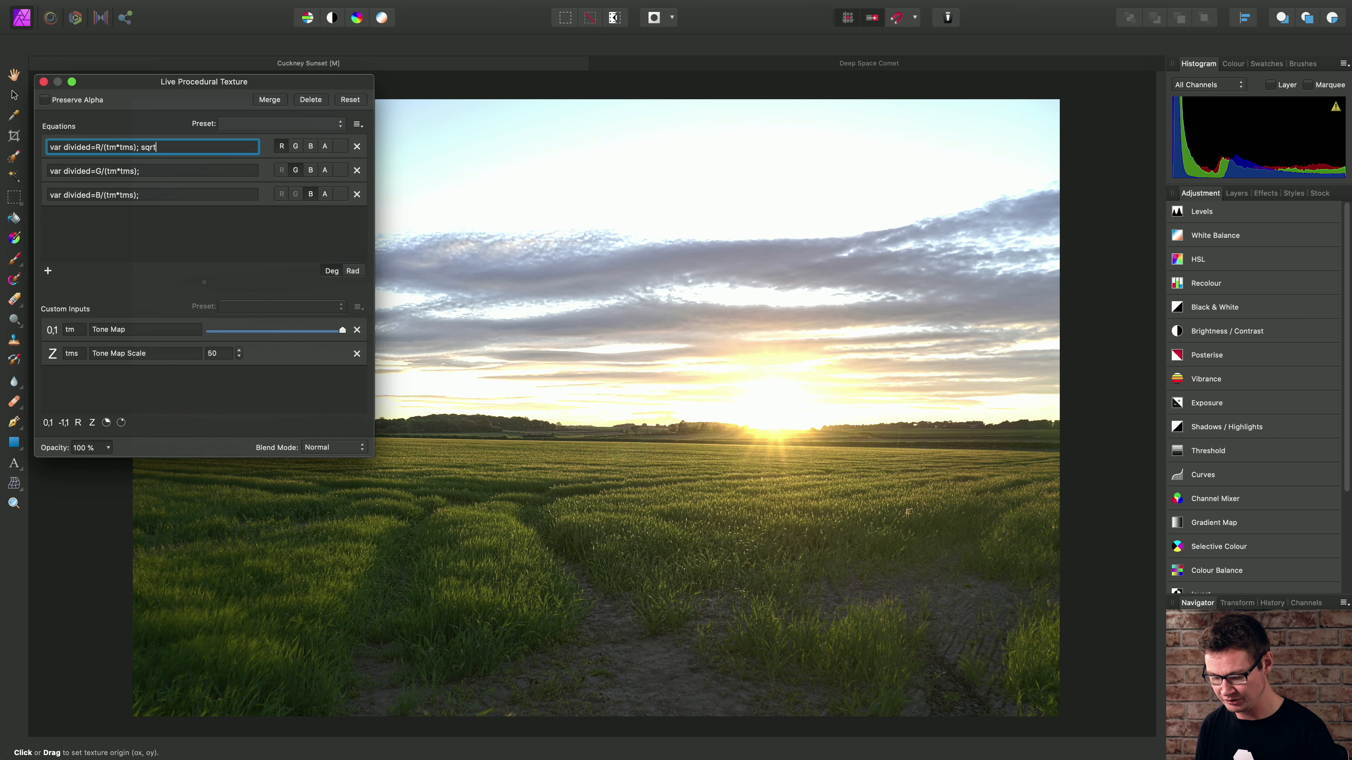
{"action": "type", "text": "(divided"}
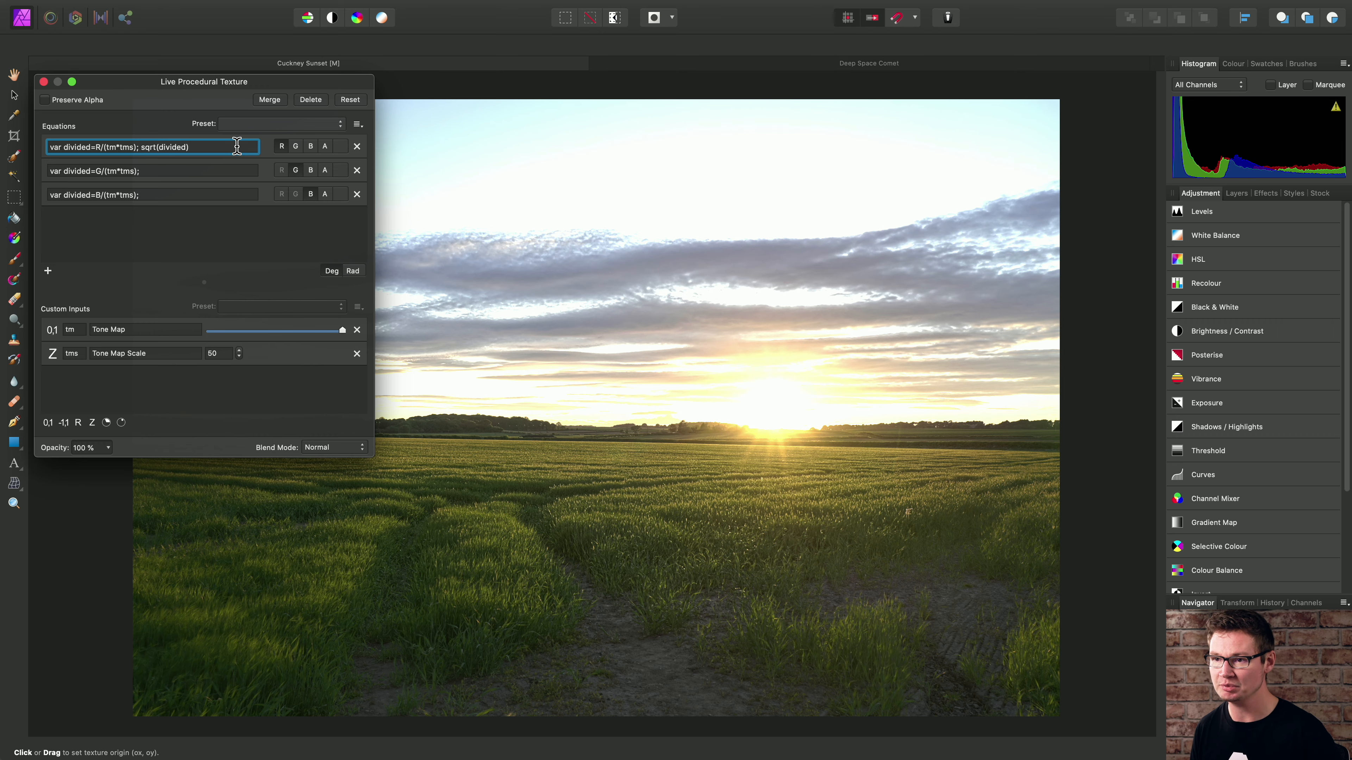
{"action": "left_click", "coordinate": [202, 174]}
{"action": "type", "text": "sq"}
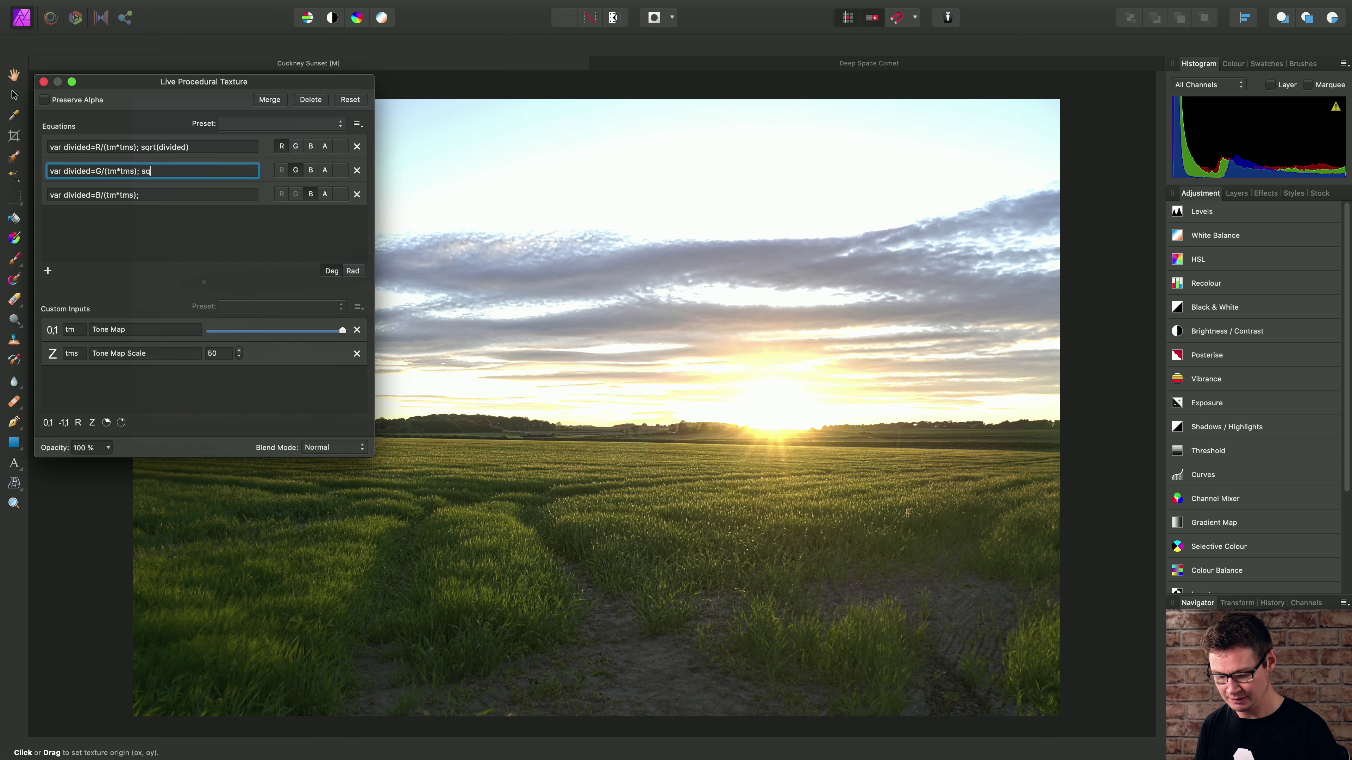
{"action": "type", "text": "rt(divided)"}
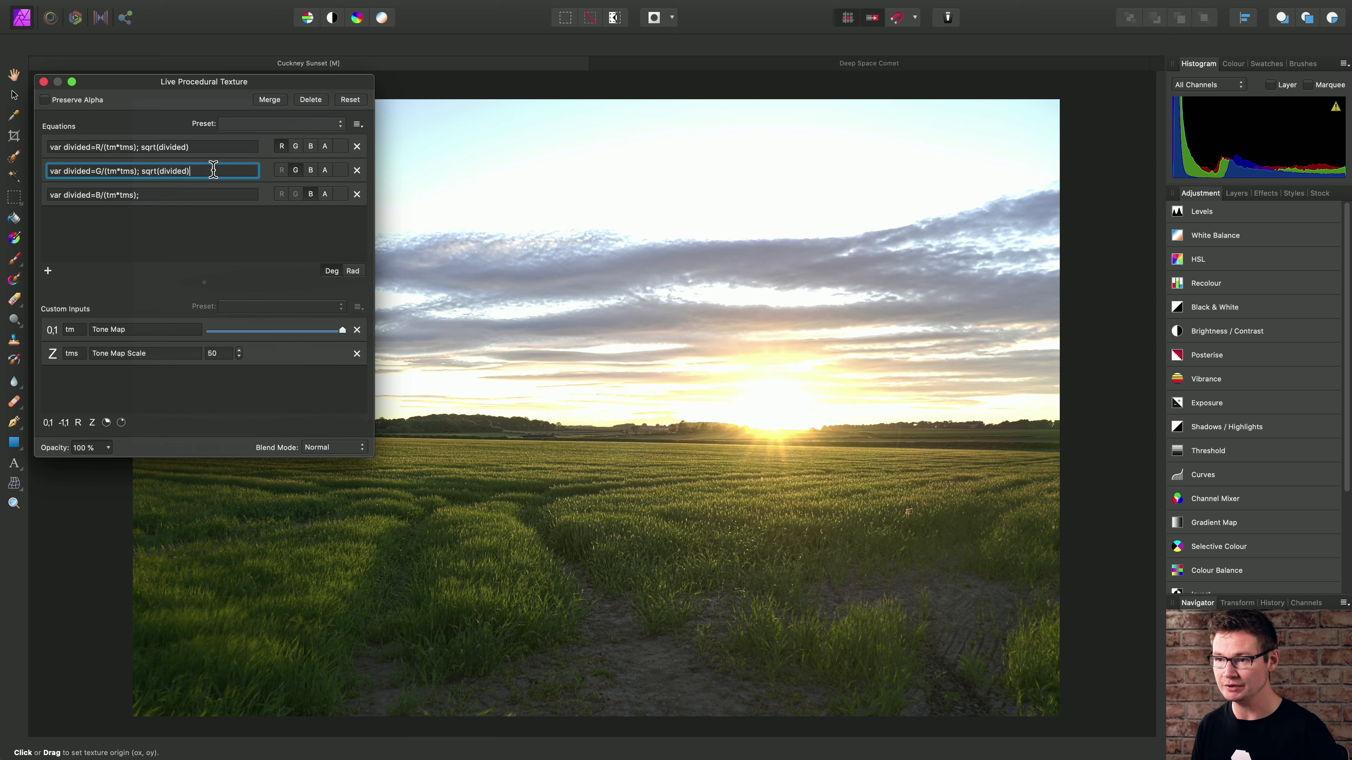
- Append sqrt(divided) after the variable declaration in the blue channel equation and apply it
{"action": "left_click", "coordinate": [202, 192]}
{"action": "type", "text": "s"}
{"action": "type", "text": "q"}
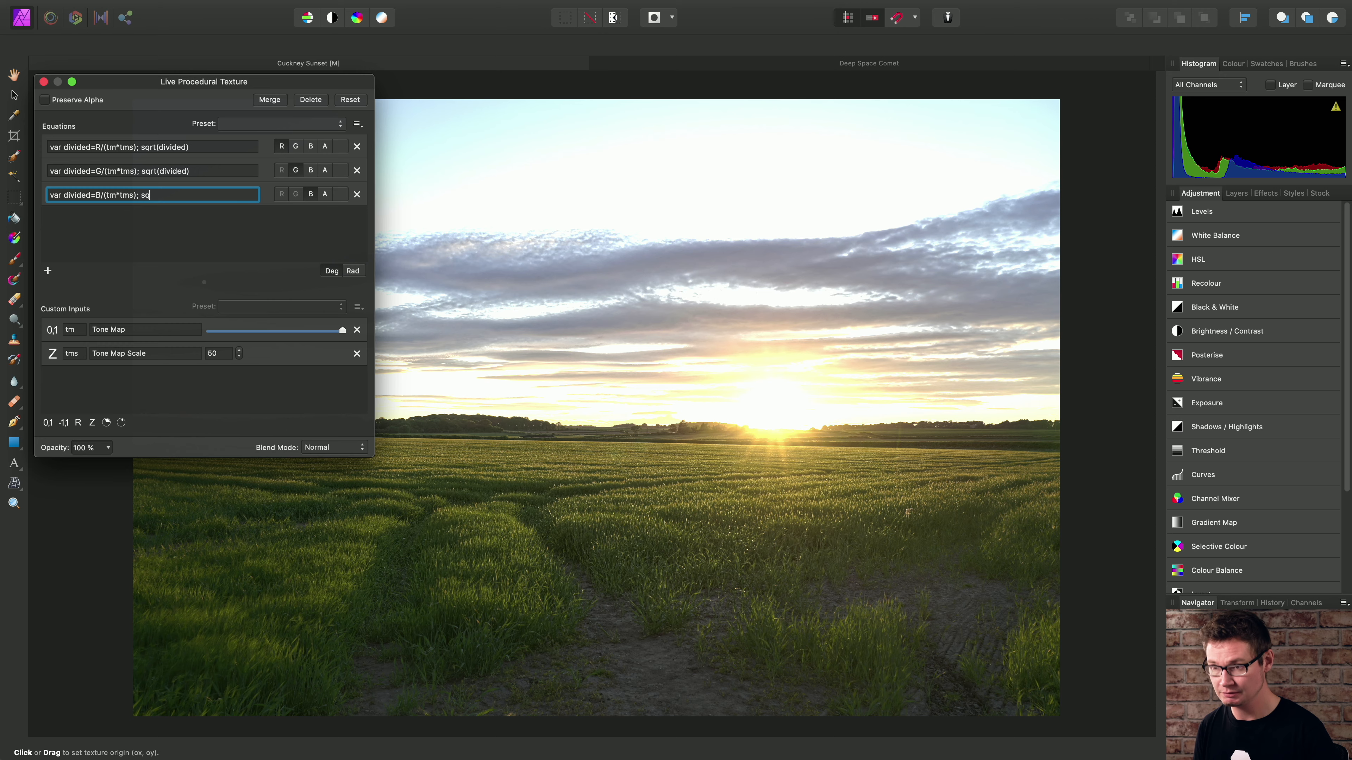
{"action": "type", "text": "rt(divided"}
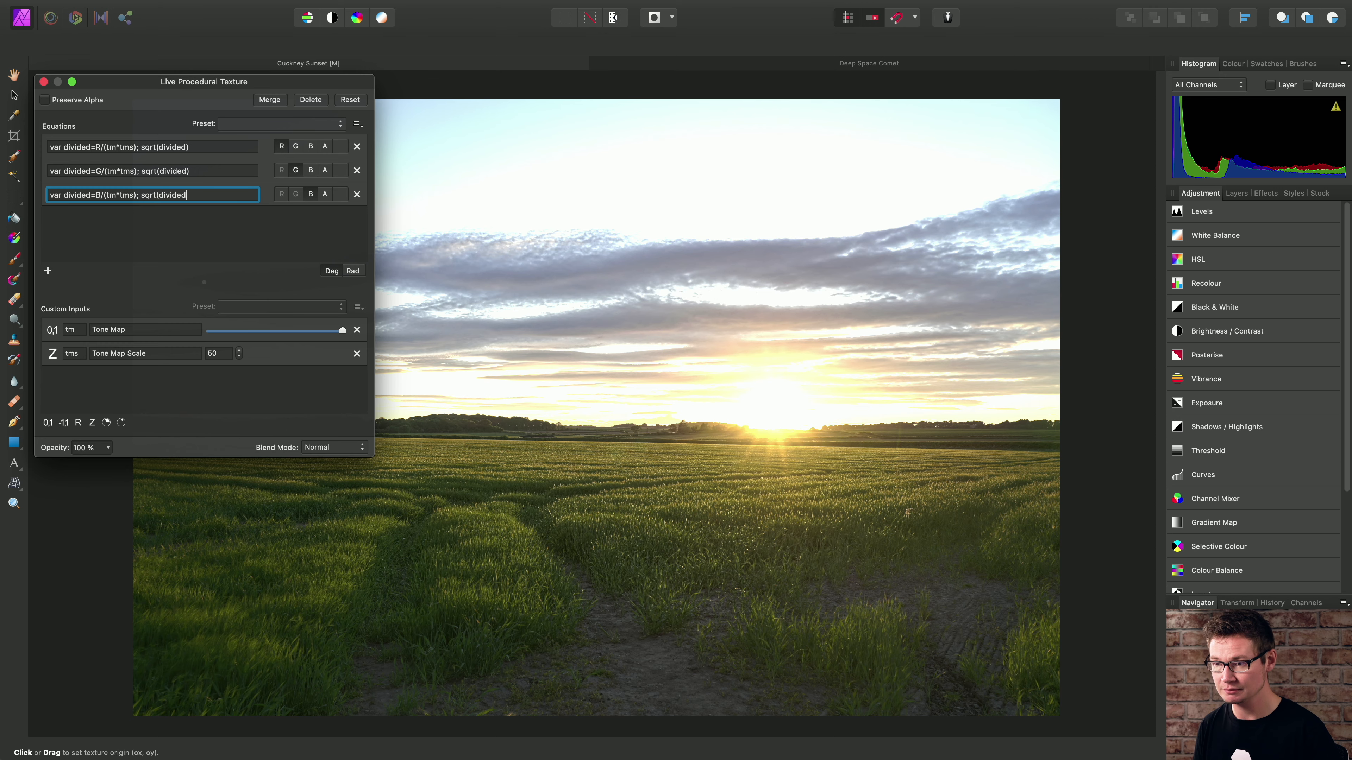
{"action": "key", "text": "Return"}
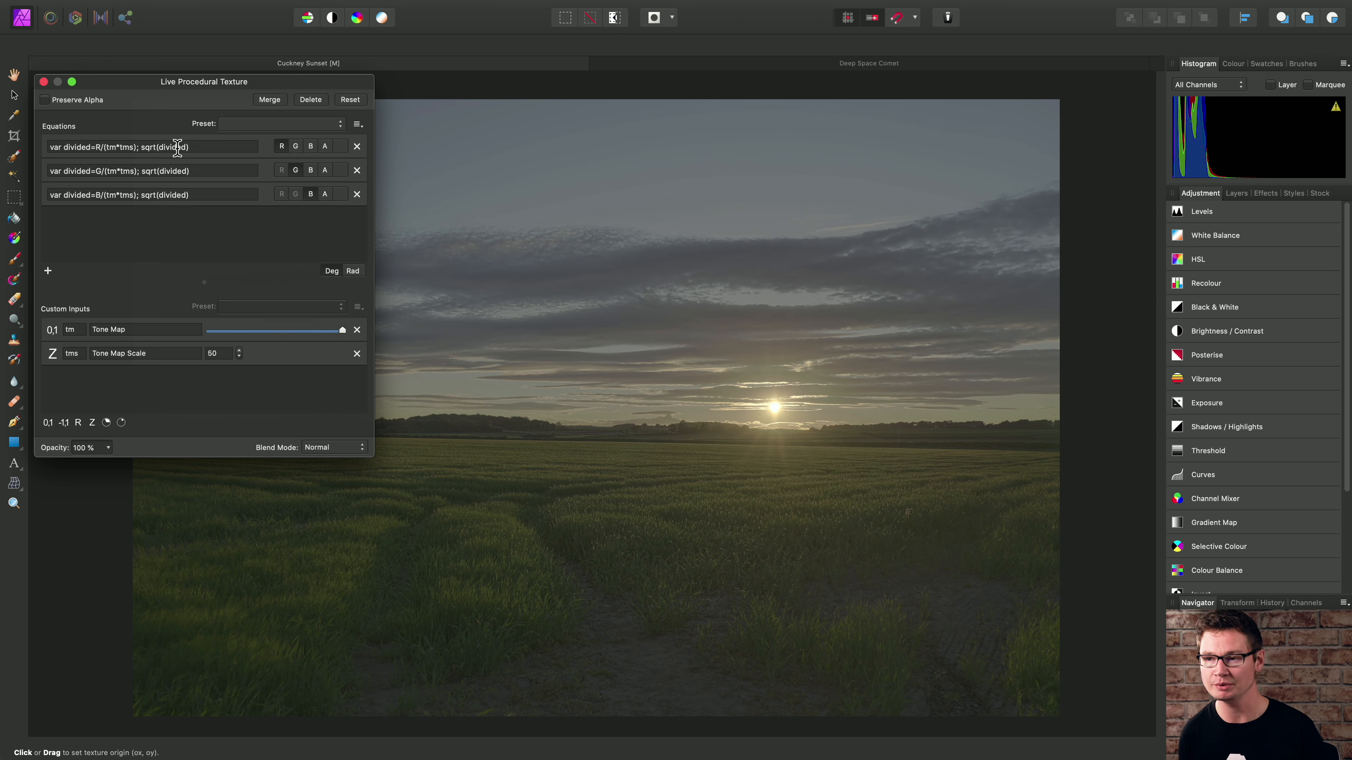
- Store the square root in a variable in the red channel equation by changing it to var flat=sqrt(divided);
{"action": "left_click", "coordinate": [141, 147]}
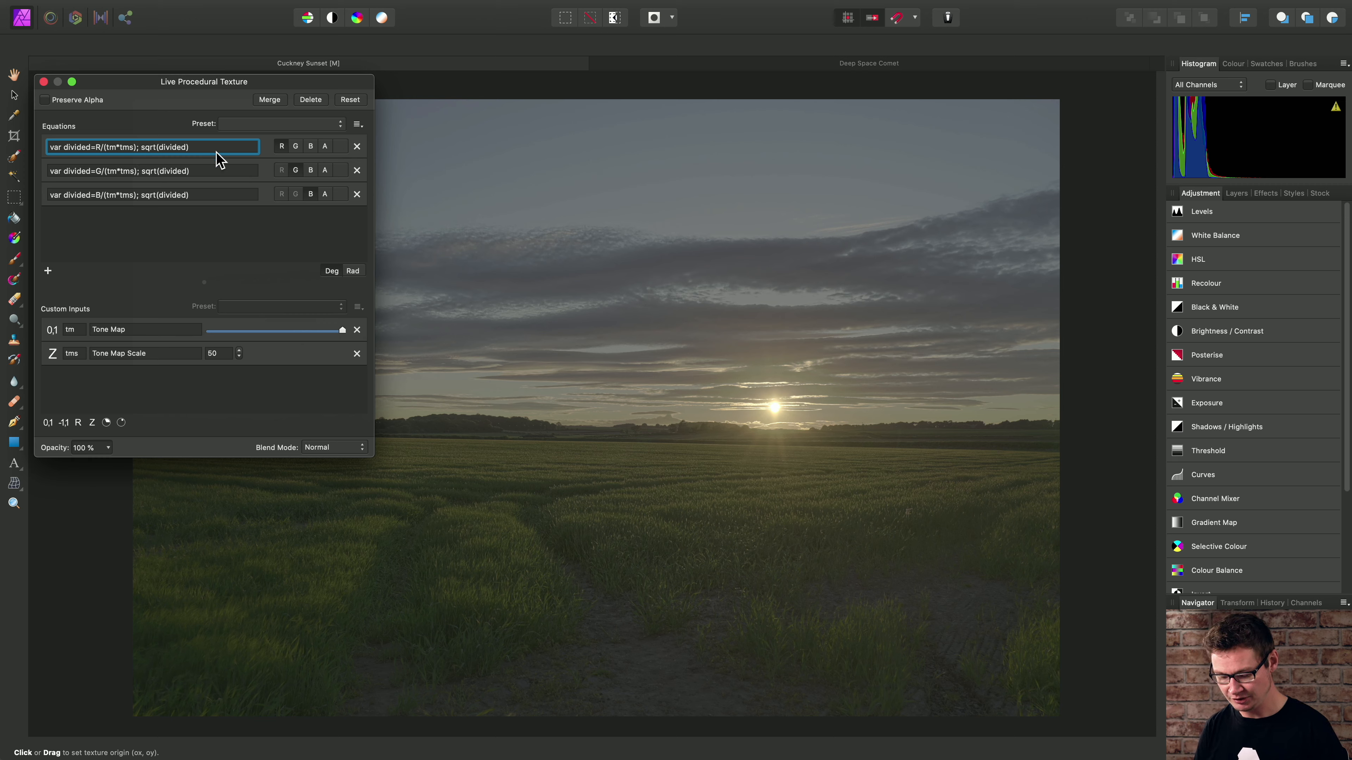
{"action": "type", "text": "var fla"}
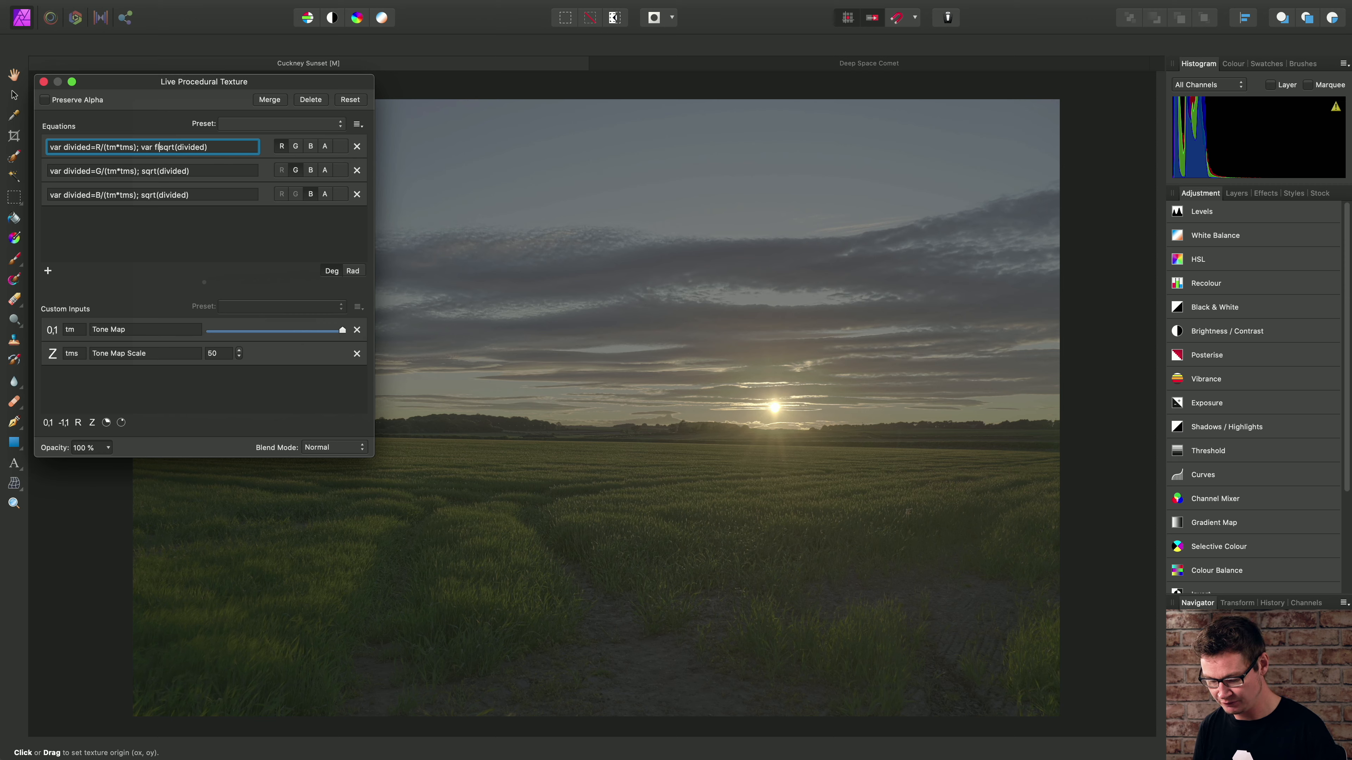
{"action": "type", "text": "t="}
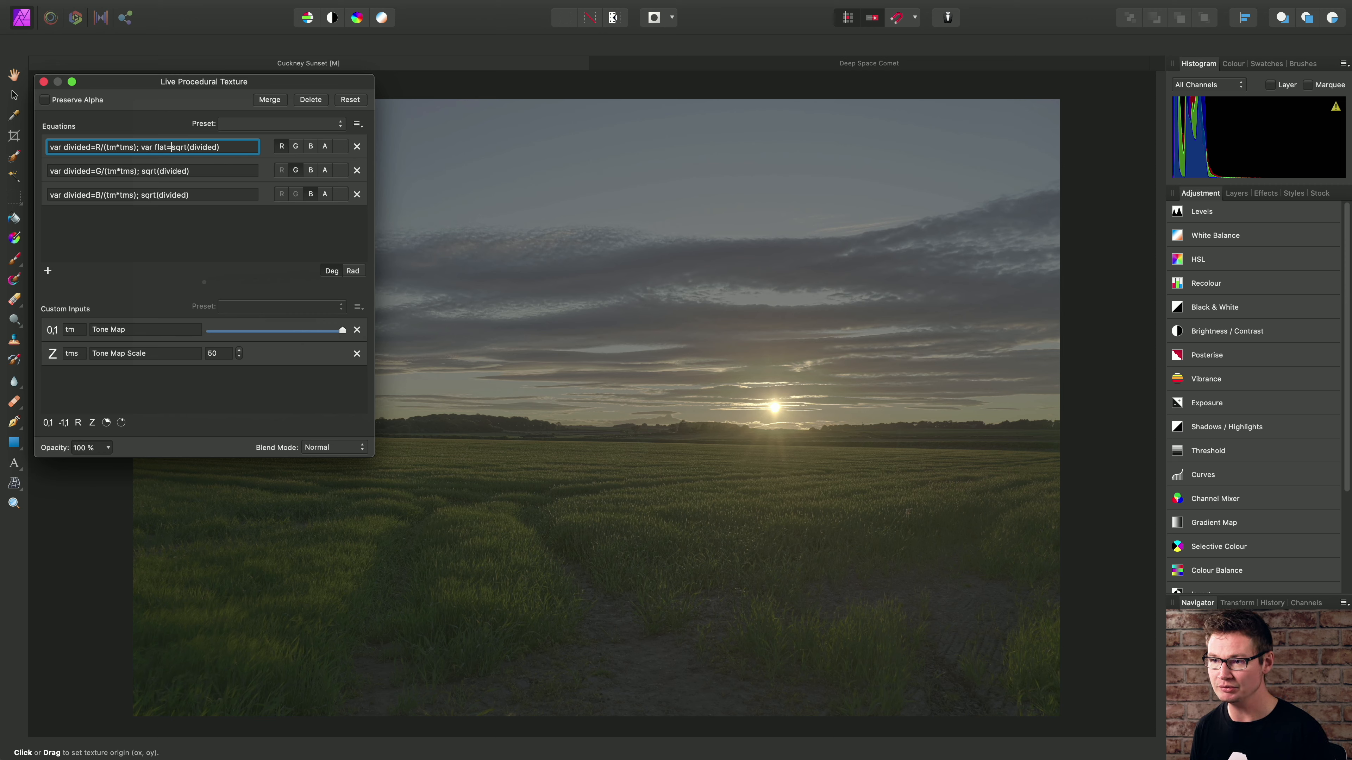
{"action": "left_click", "coordinate": [236, 148]}
{"action": "type", "text": ";"}
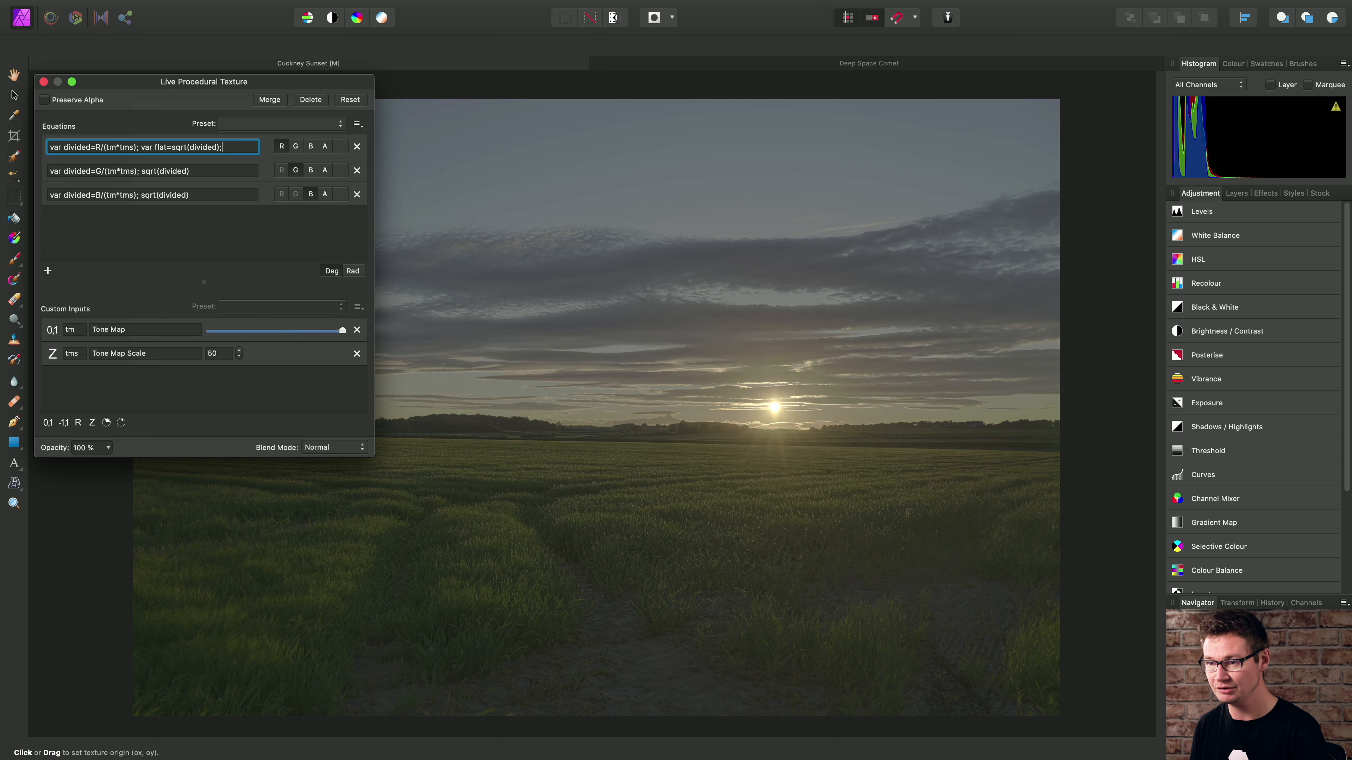
{"action": "key", "text": "Return"}
- Store the square root in a variable in the green channel equation by changing it to var flat=sqrt(divided);
{"action": "left_click", "coordinate": [144, 171]}
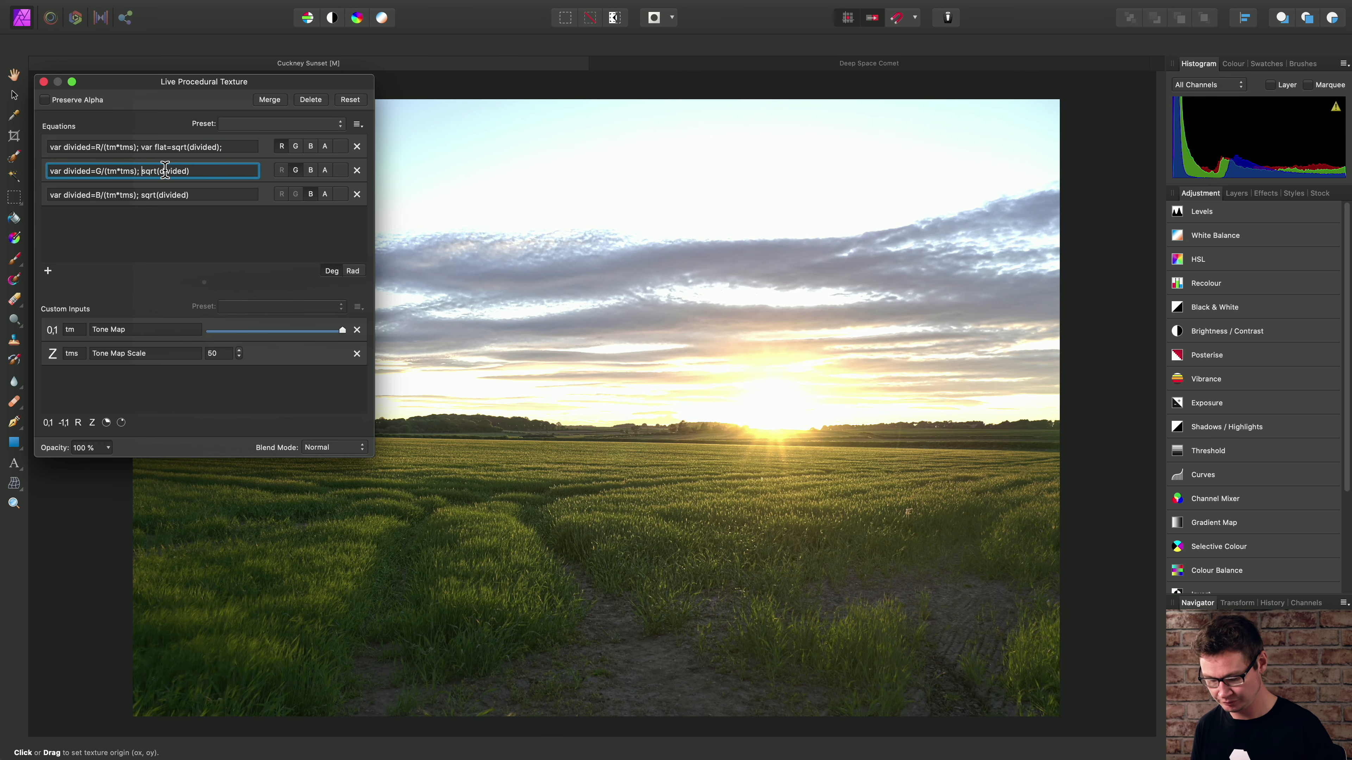
{"action": "type", "text": "var flat="}
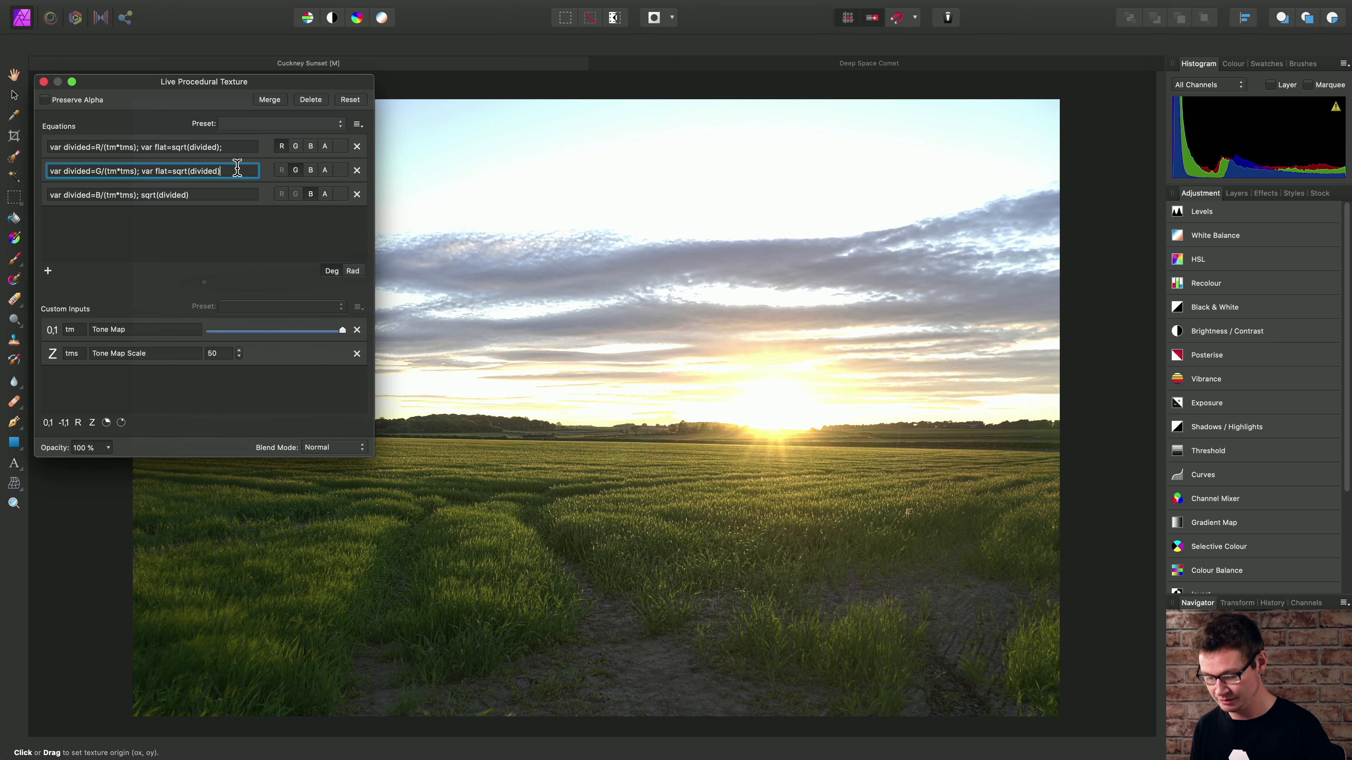
{"action": "type", "text": ";"}
{"action": "key", "text": "Return"}
- Store the square root in a variable in the blue channel equation by changing it to var flat=sqrt(divided);
{"action": "left_click", "coordinate": [141, 194]}
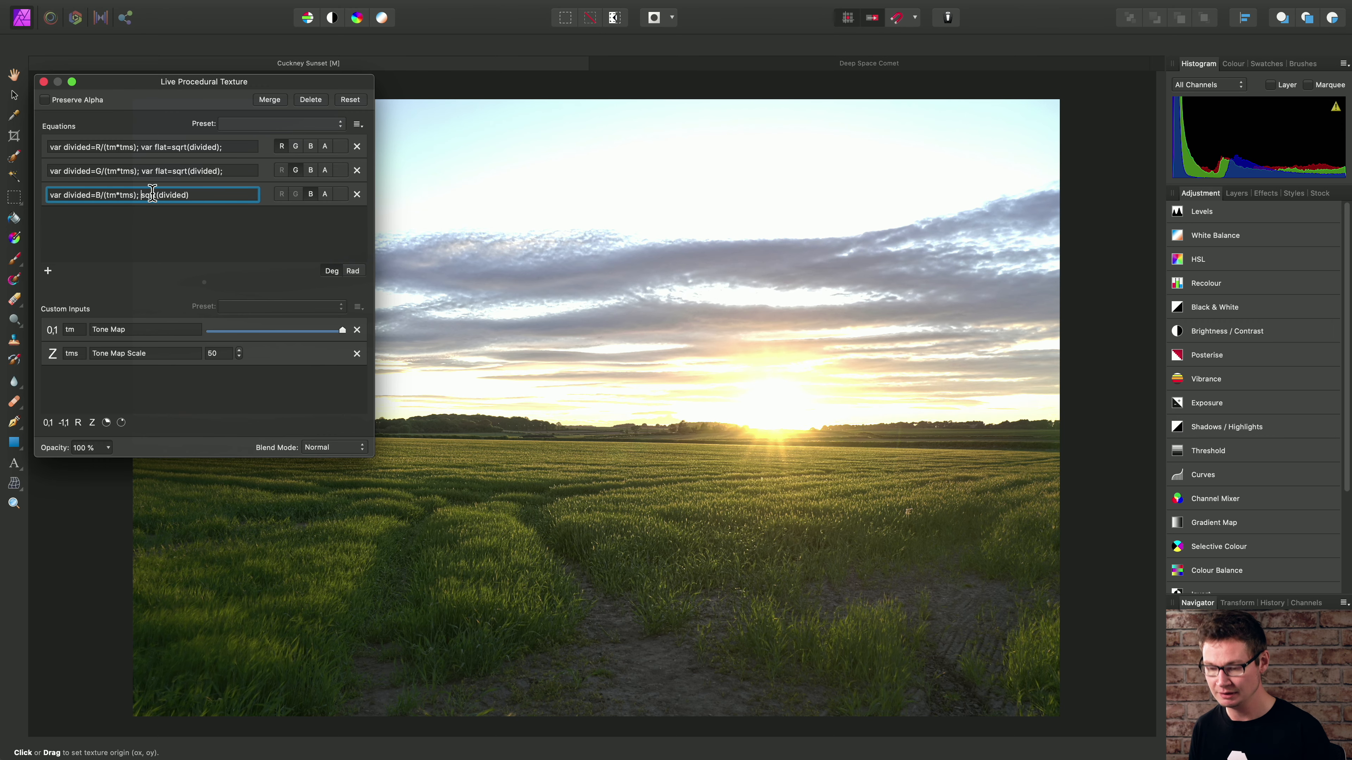
{"action": "type", "text": "var fla"}
{"action": "type", "text": "t="}
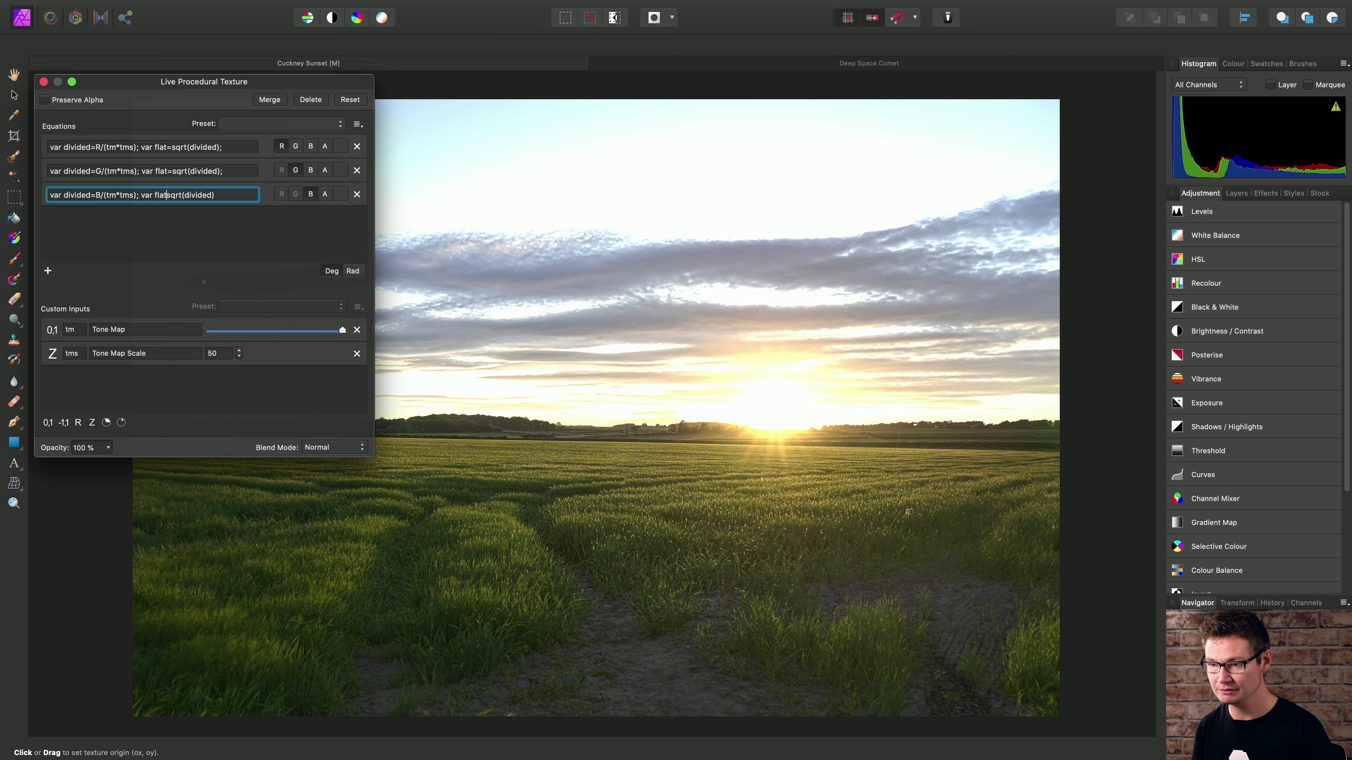
{"action": "left_click", "coordinate": [225, 194]}
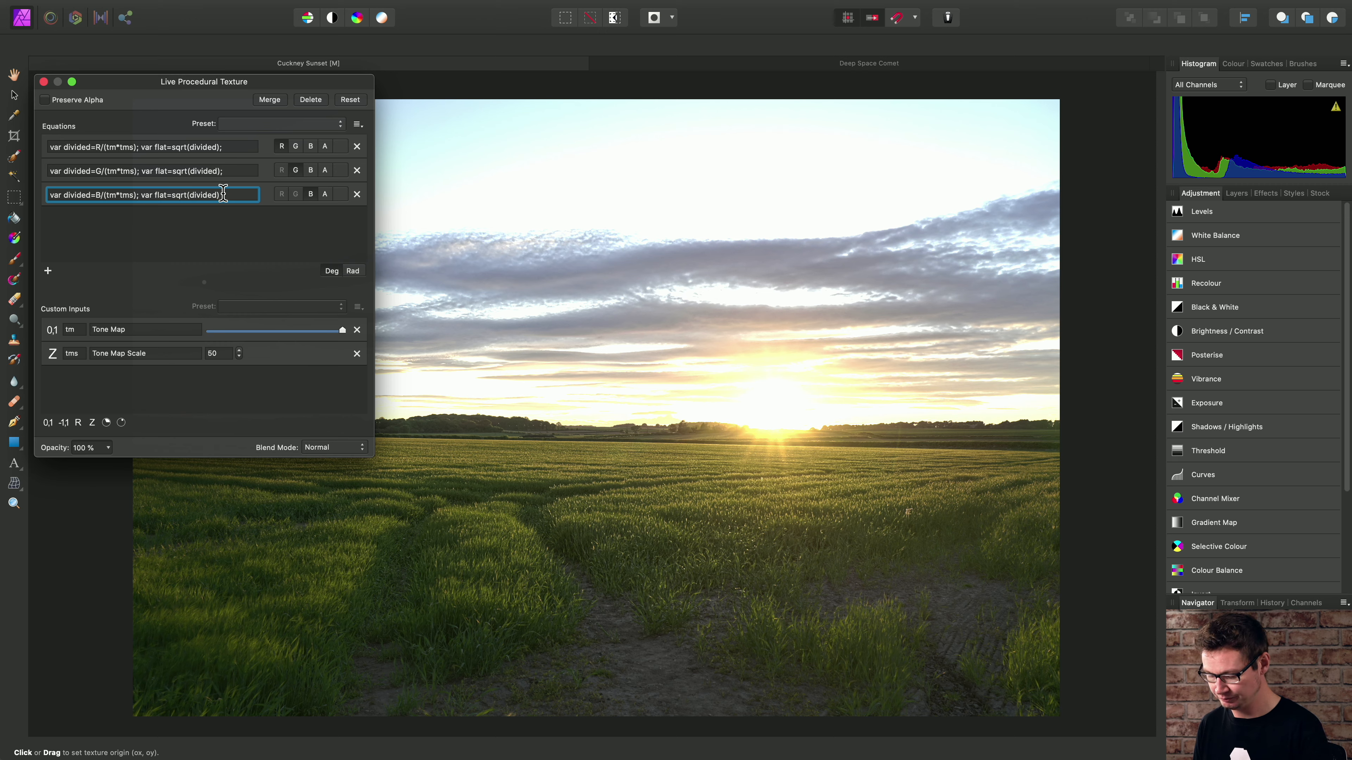
{"action": "type", "text": ";"}
- Enlarge the filter dialog and append lerp(flat, divided, 0.5) to the end of the red channel equation
{"action": "left_click_drag", "start_coordinate": [371, 452], "coordinate": [463, 503]}
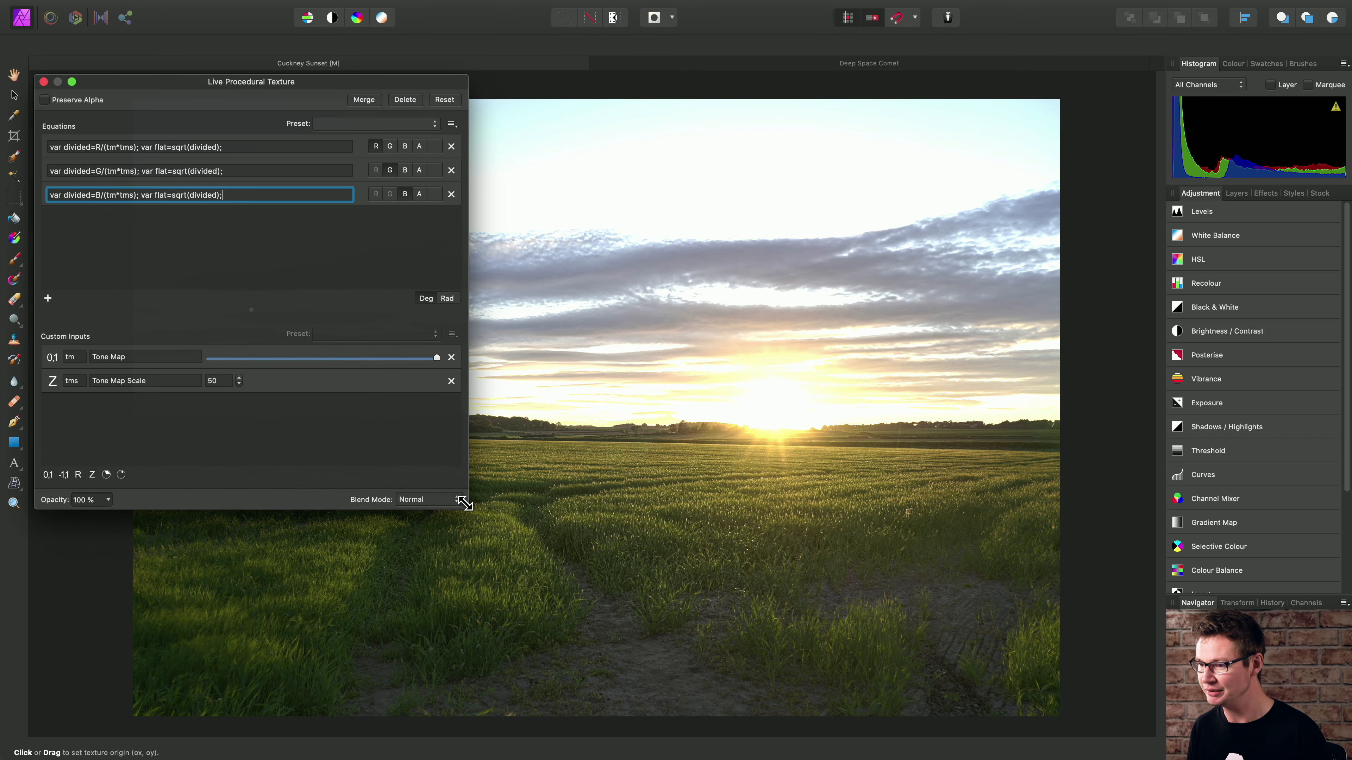
{"action": "left_click", "coordinate": [256, 146]}
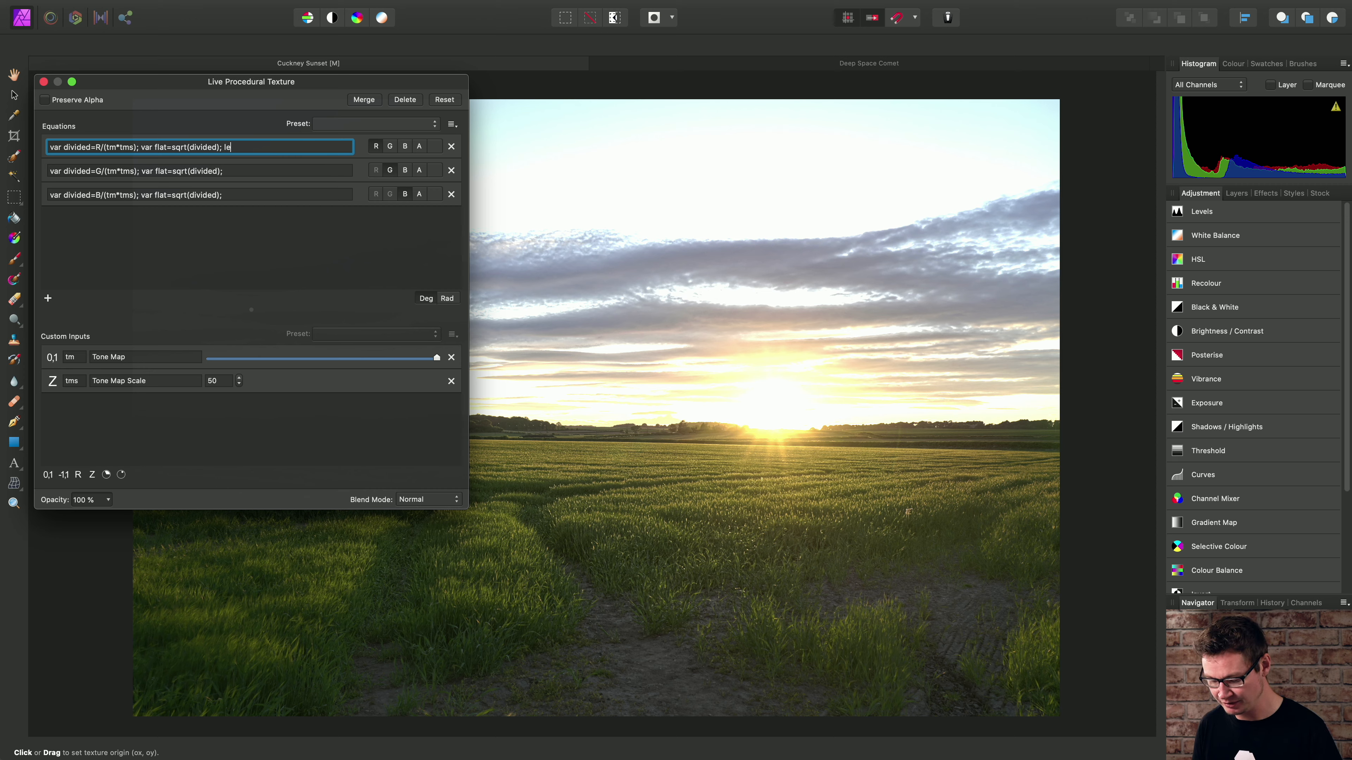
{"action": "type", "text": "lerp"}
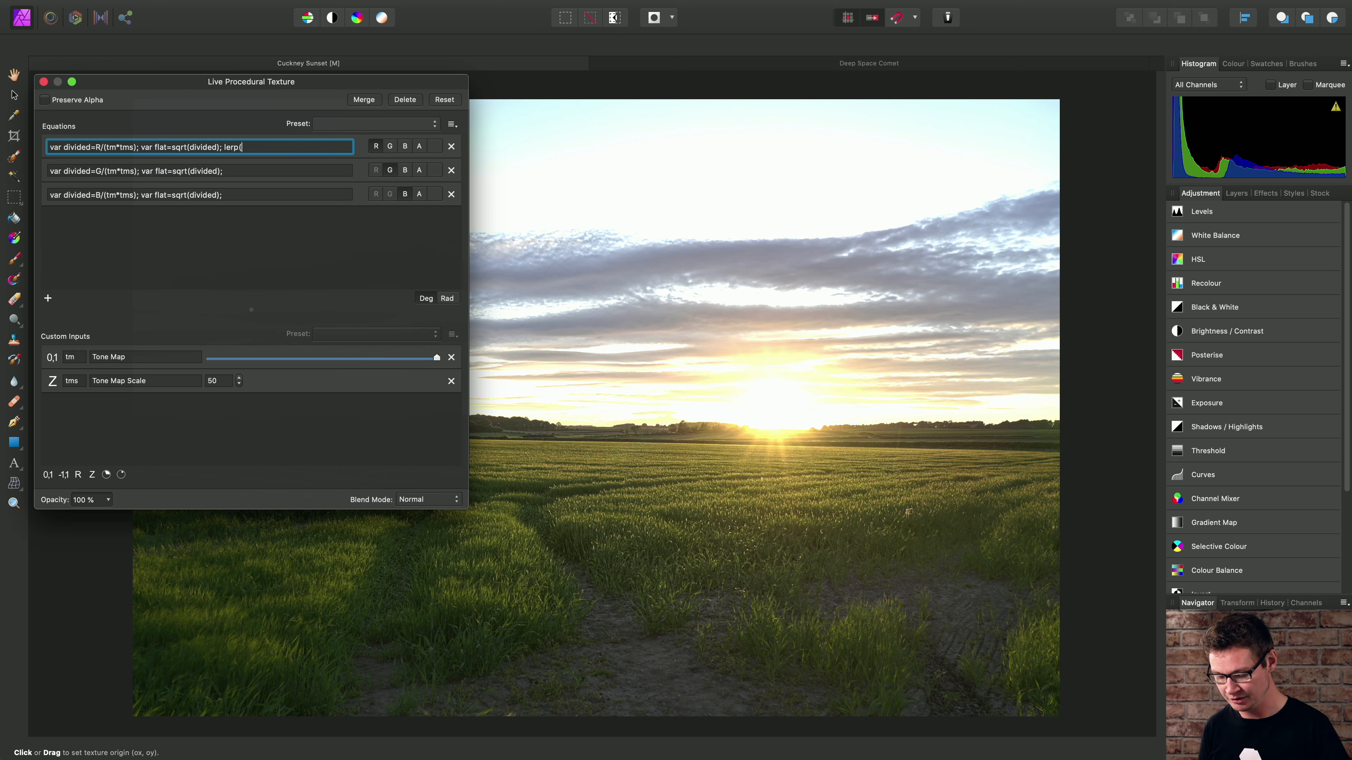
{"action": "type", "text": "(flat"}
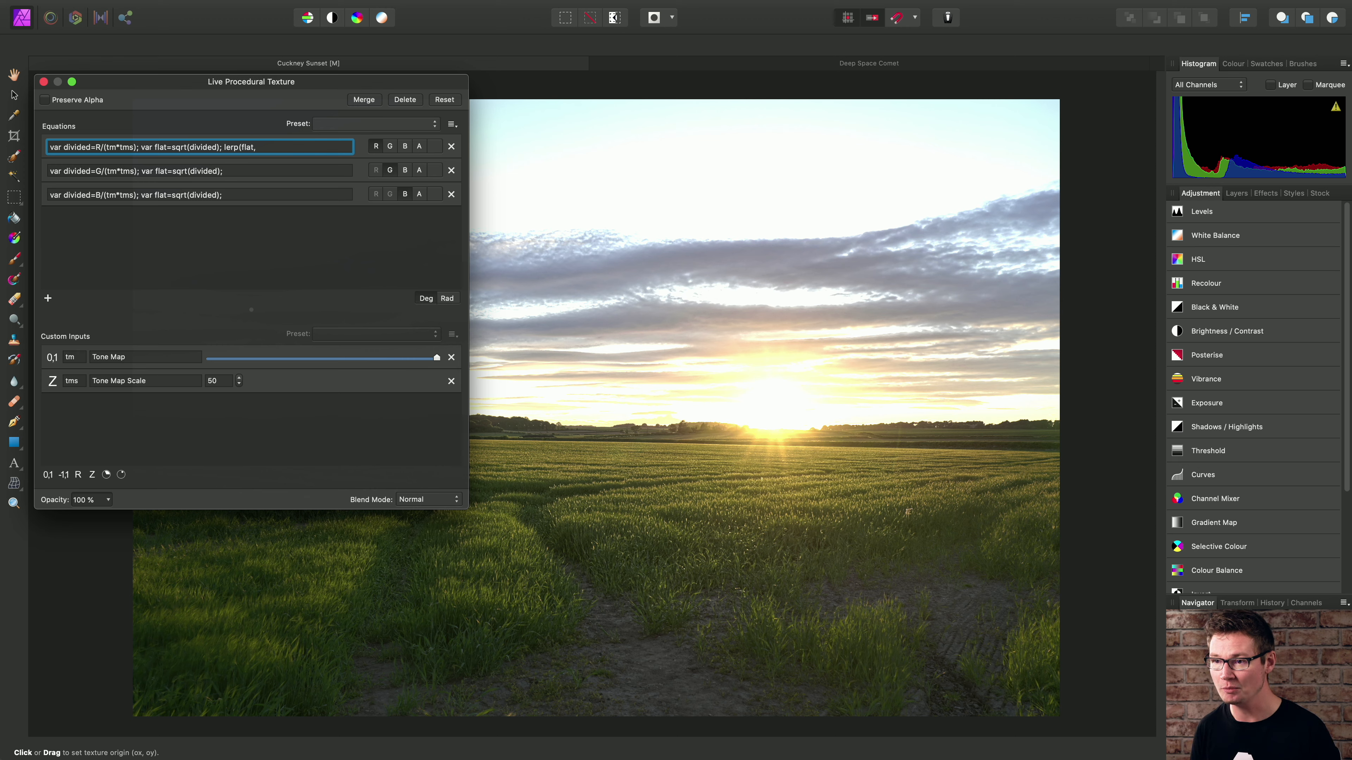
{"action": "type", "text": ", divided, 0.5"}
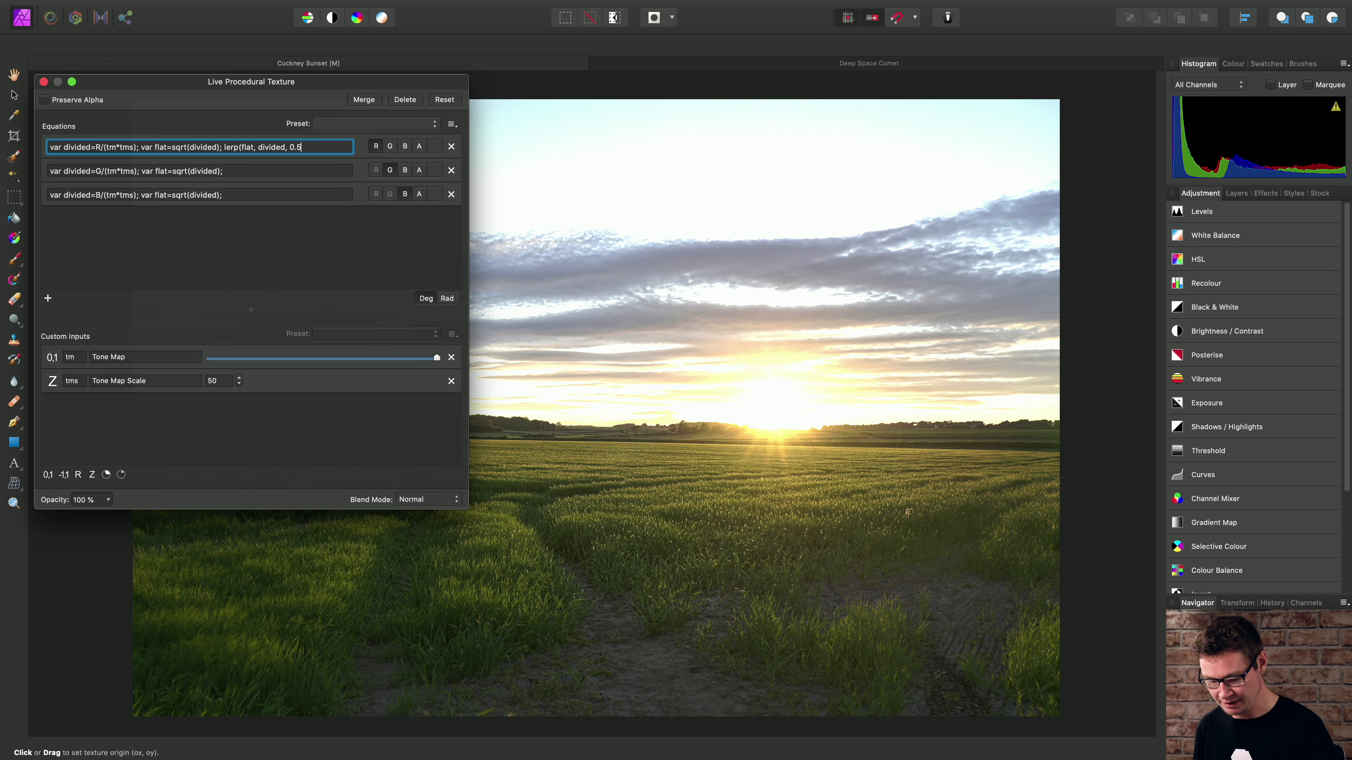
{"action": "type", "text": ")"}
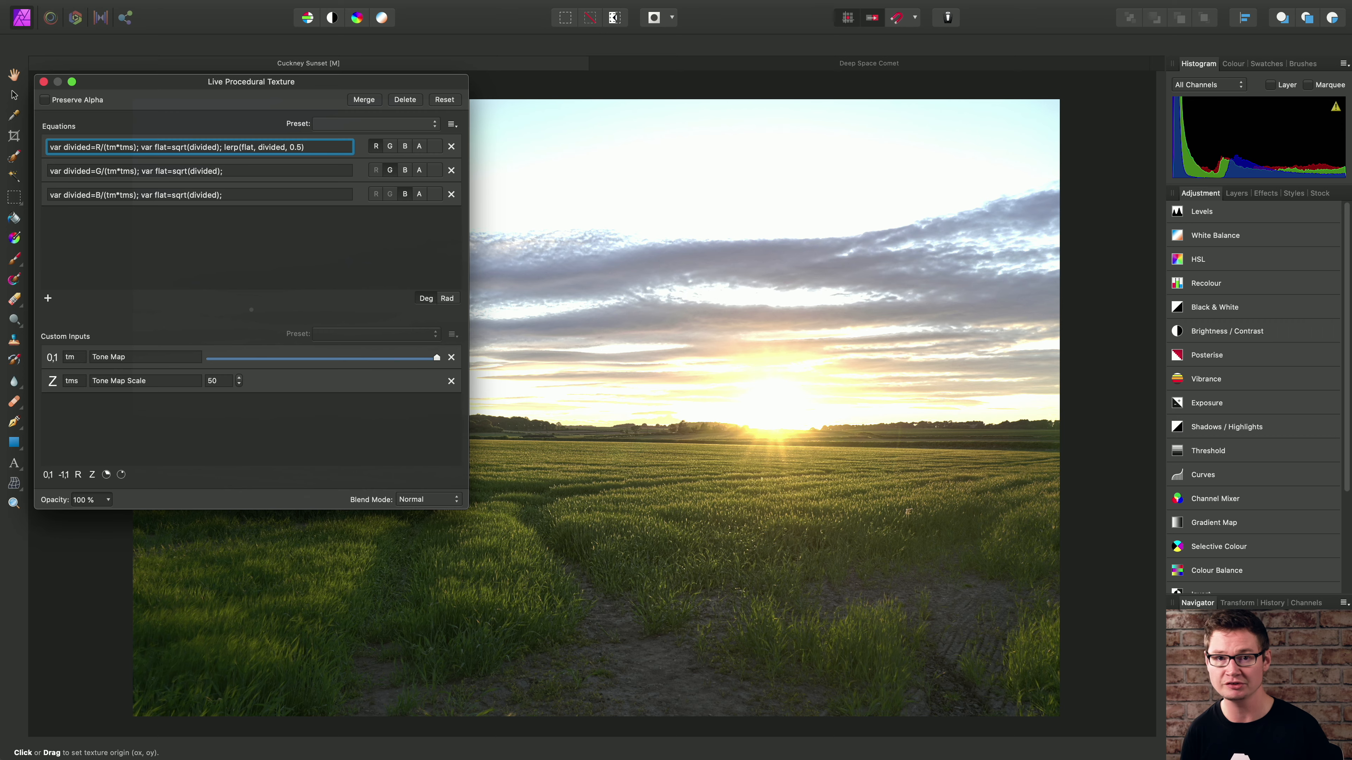
- Append lerp(flat, divided, 0.5) after the variable declarations in the green channel equation
{"action": "left_click", "coordinate": [257, 170]}
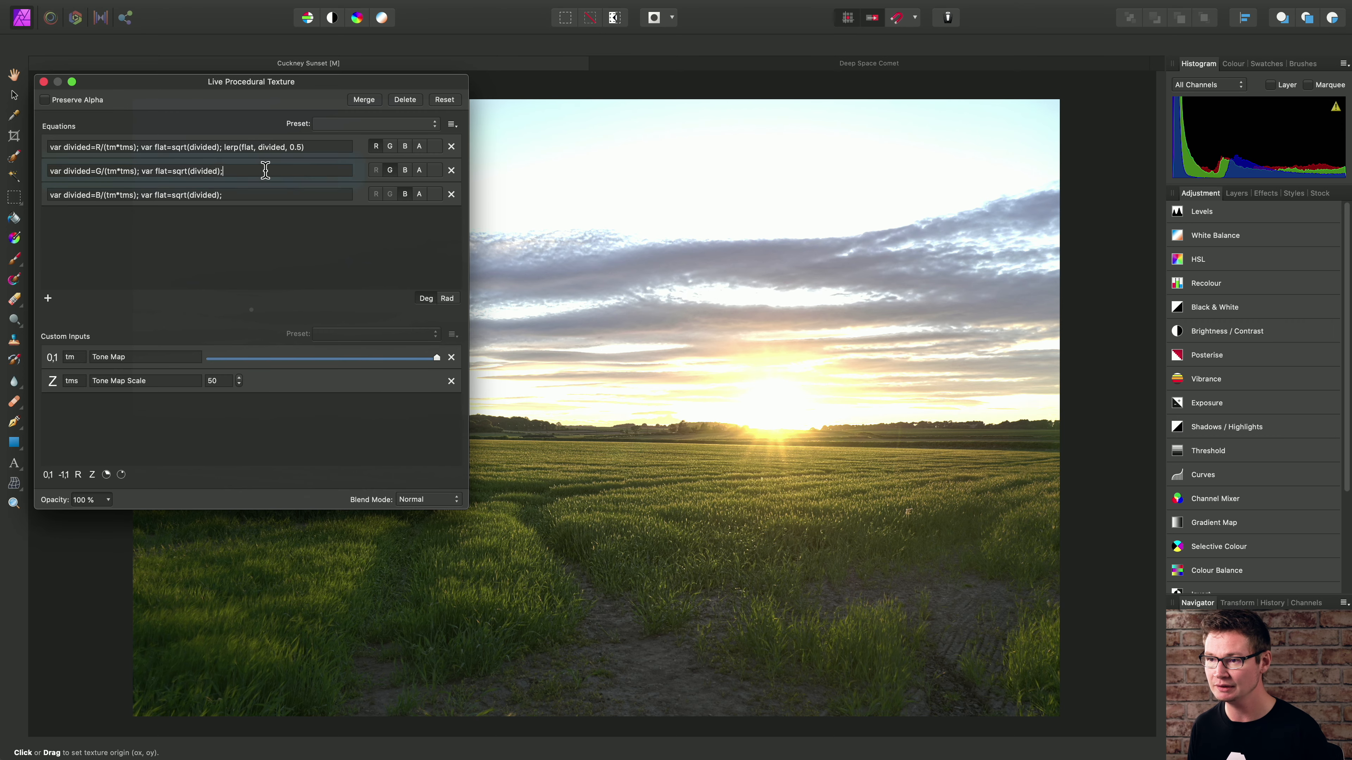
{"action": "type", "text": "lerp"}
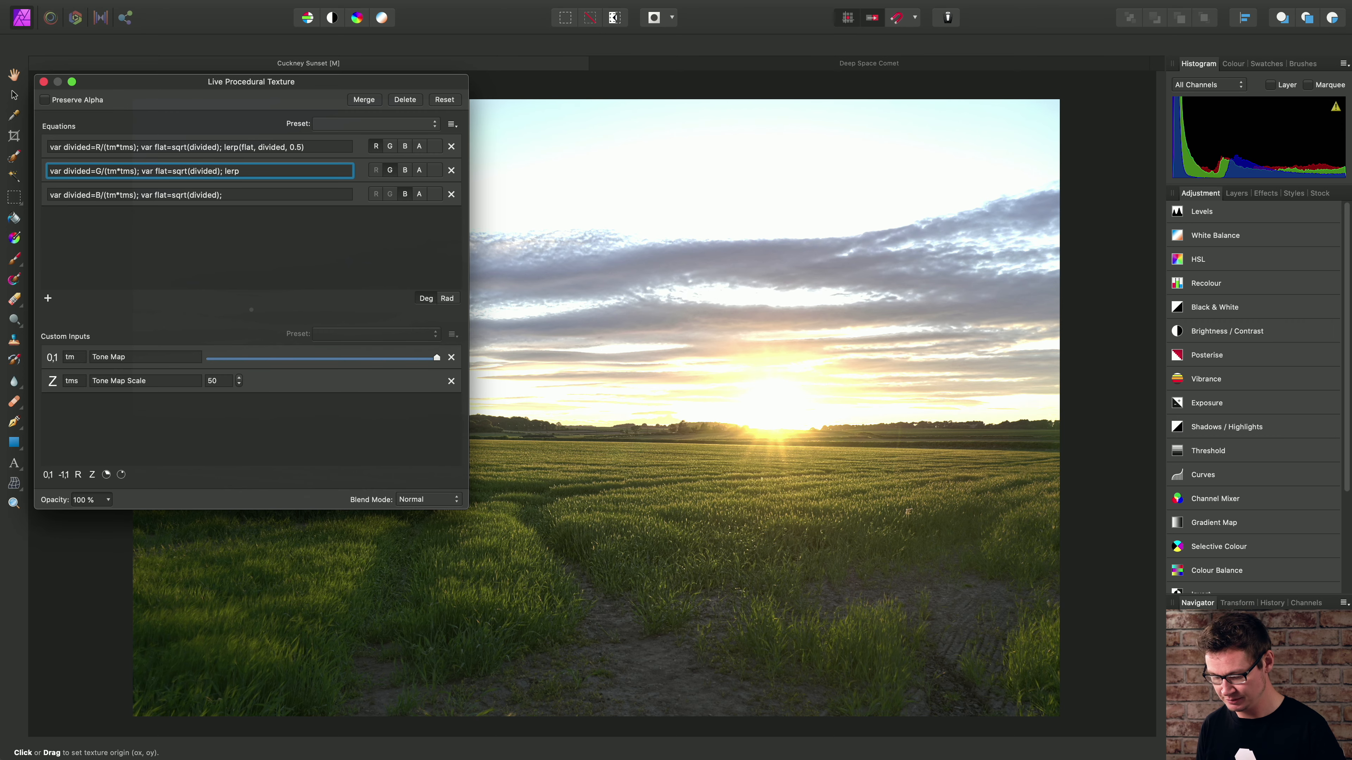
{"action": "type", "text": "(flat, divided"}
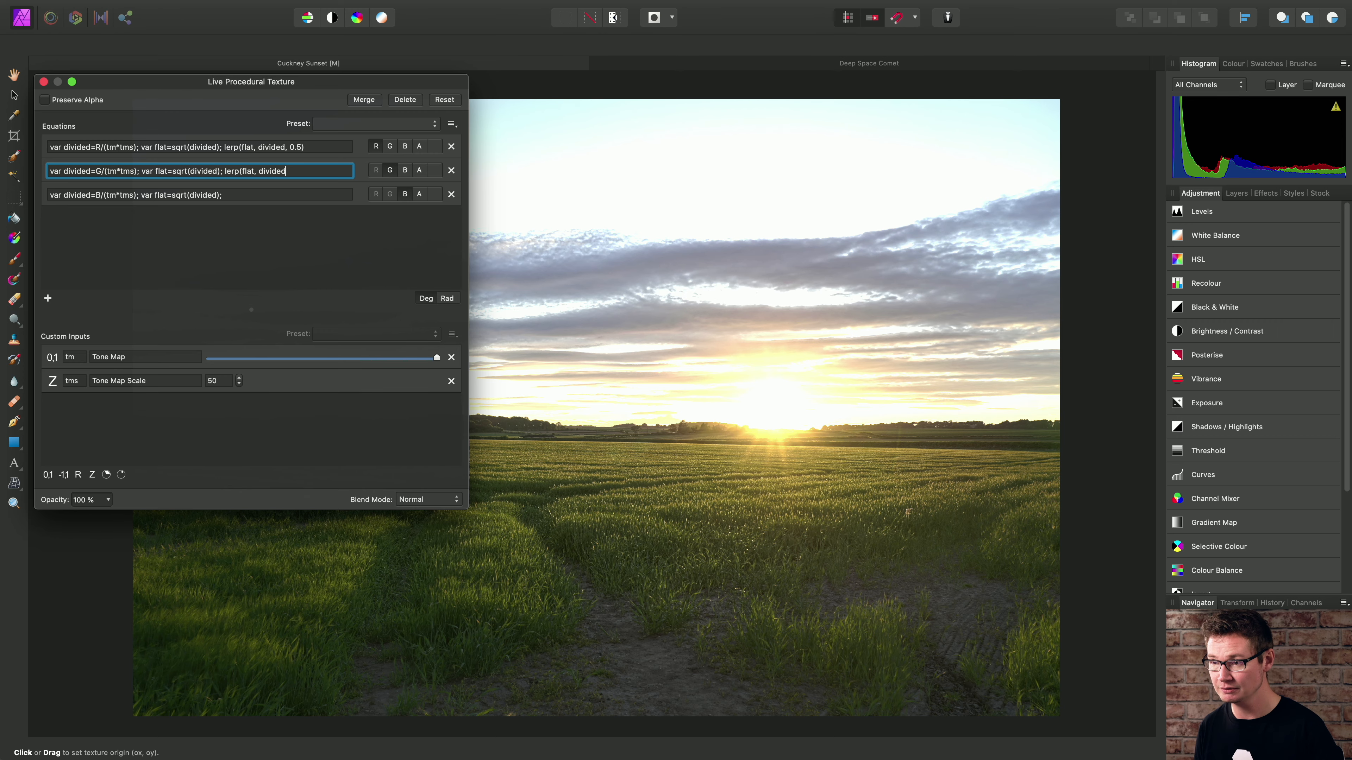
{"action": "type", "text": ", 0.5)"}
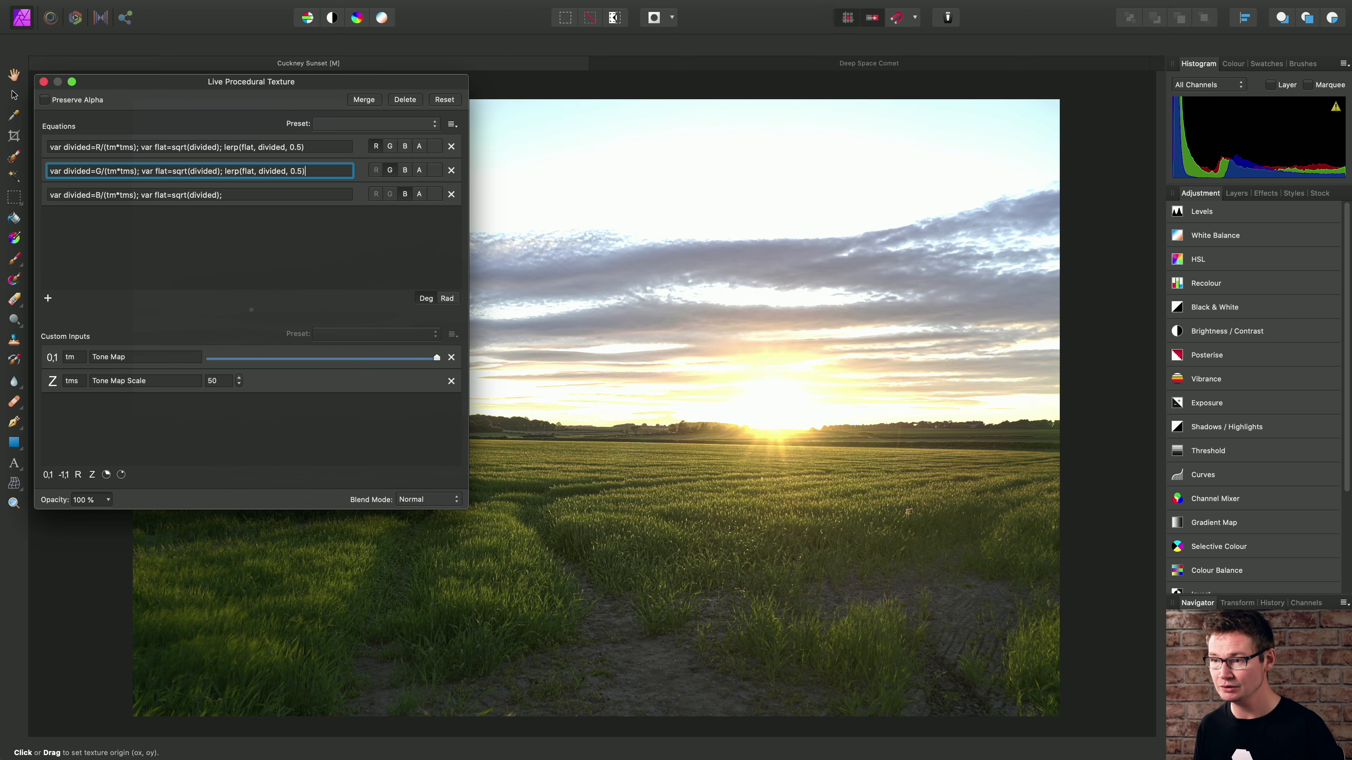
- Append lerp(flat, divided, 0.5) after the variable declarations in the blue channel equation and apply it
{"action": "left_click", "coordinate": [264, 194]}
{"action": "type", "text": "ler"}
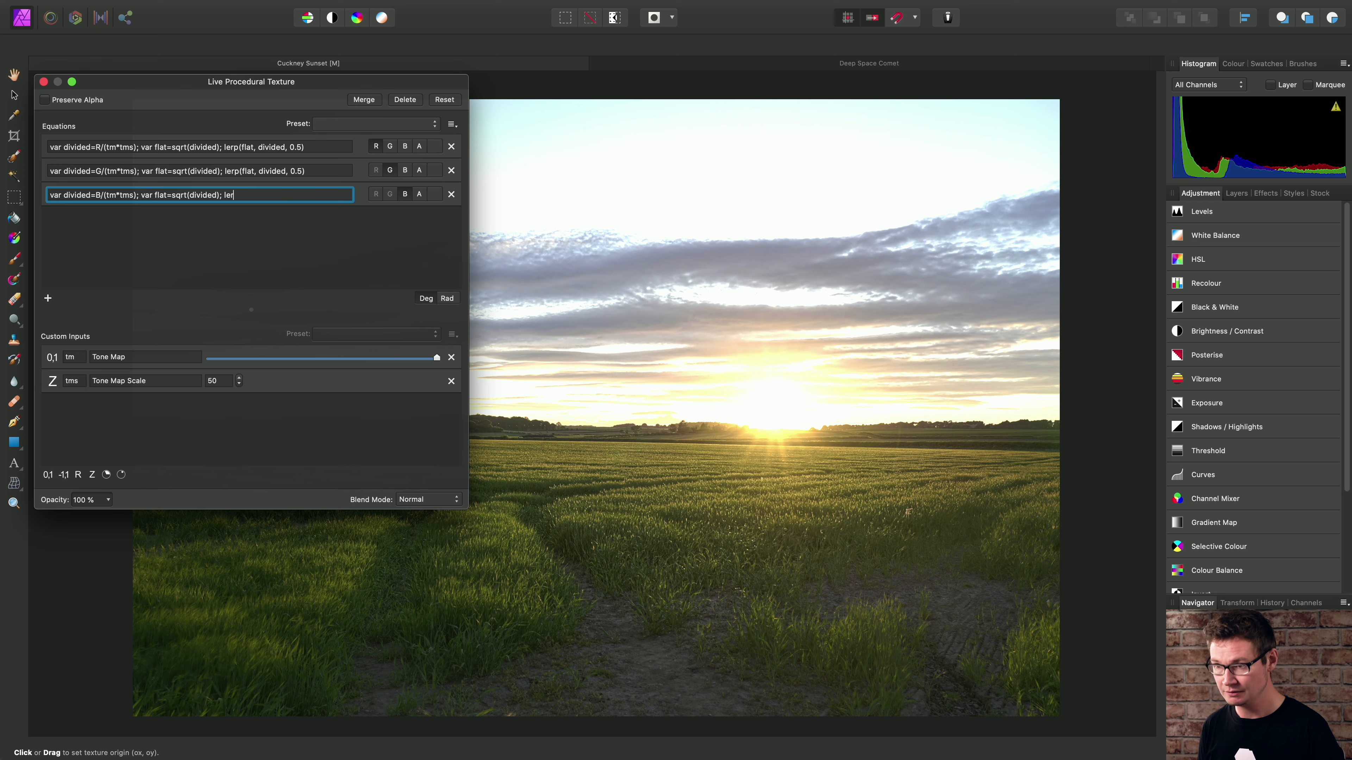
{"action": "type", "text": "p(flat"}
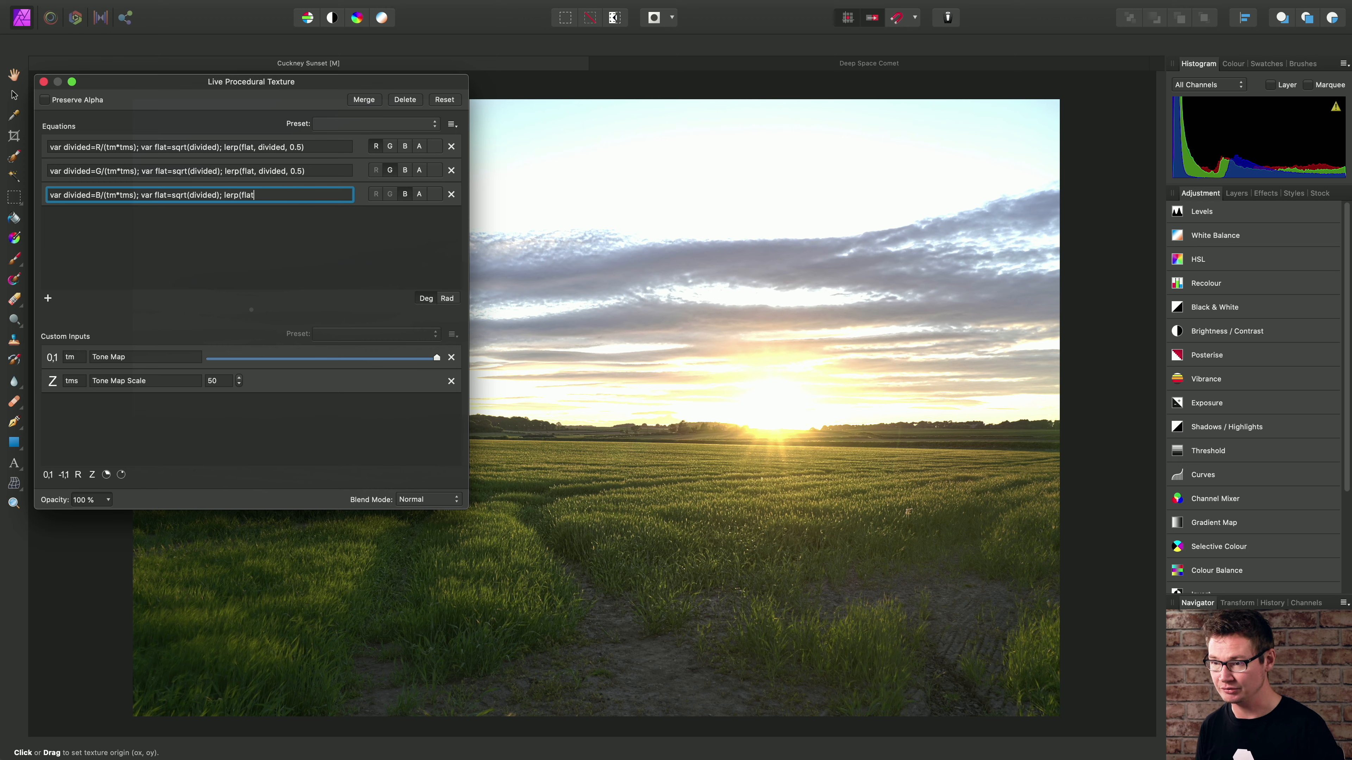
{"action": "type", "text": ", divided, 0"}
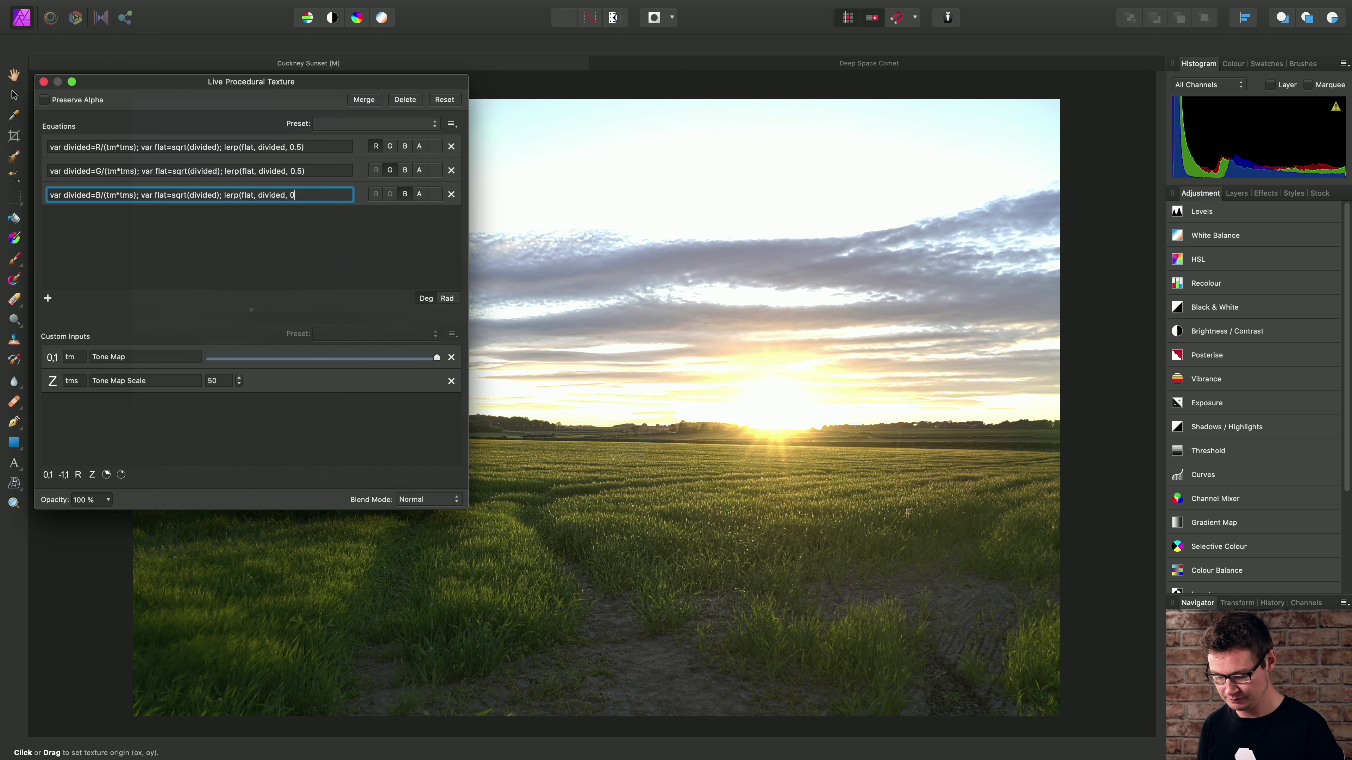
{"action": "type", "text": ".5)"}
{"action": "key", "text": "Return"}
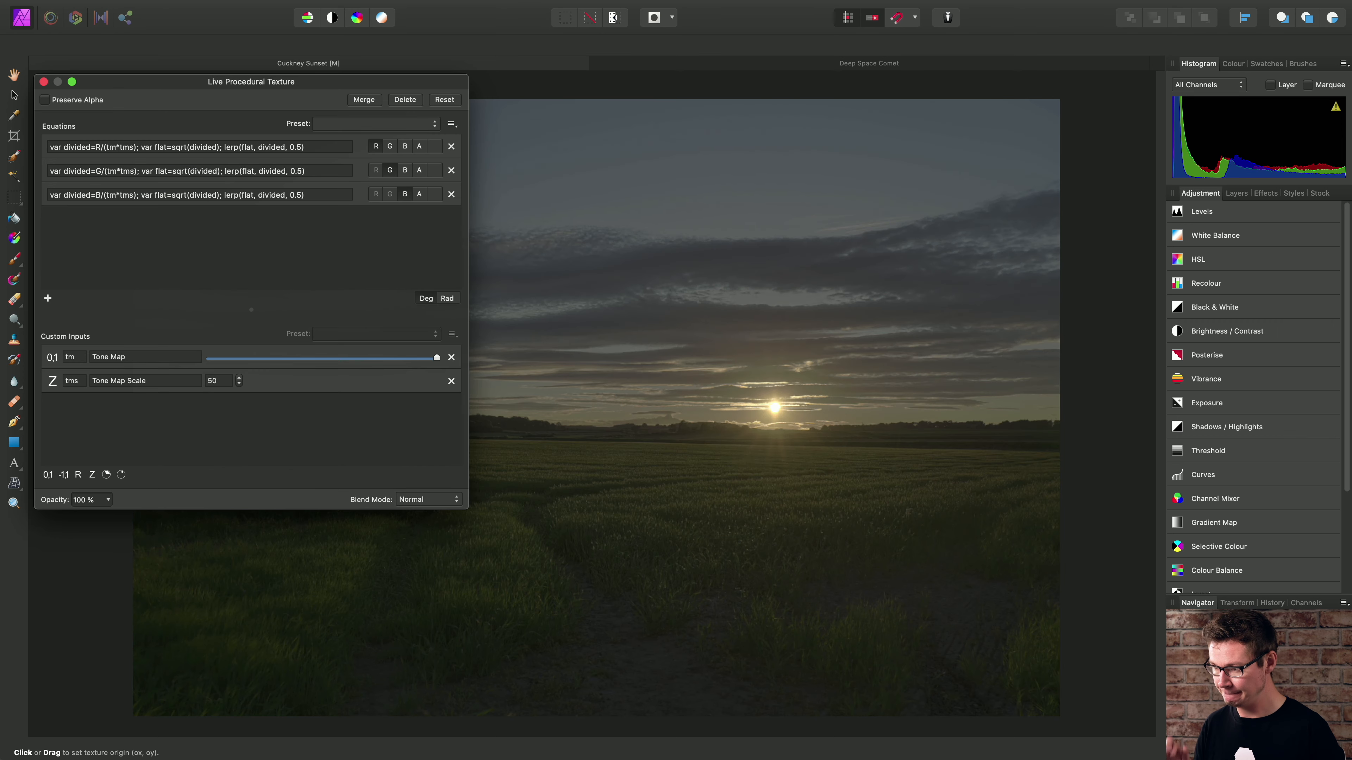
- Add a custom input with a 0 to 1 range, using the variable name c and the description Contrast
{"action": "left_click", "coordinate": [318, 147]}
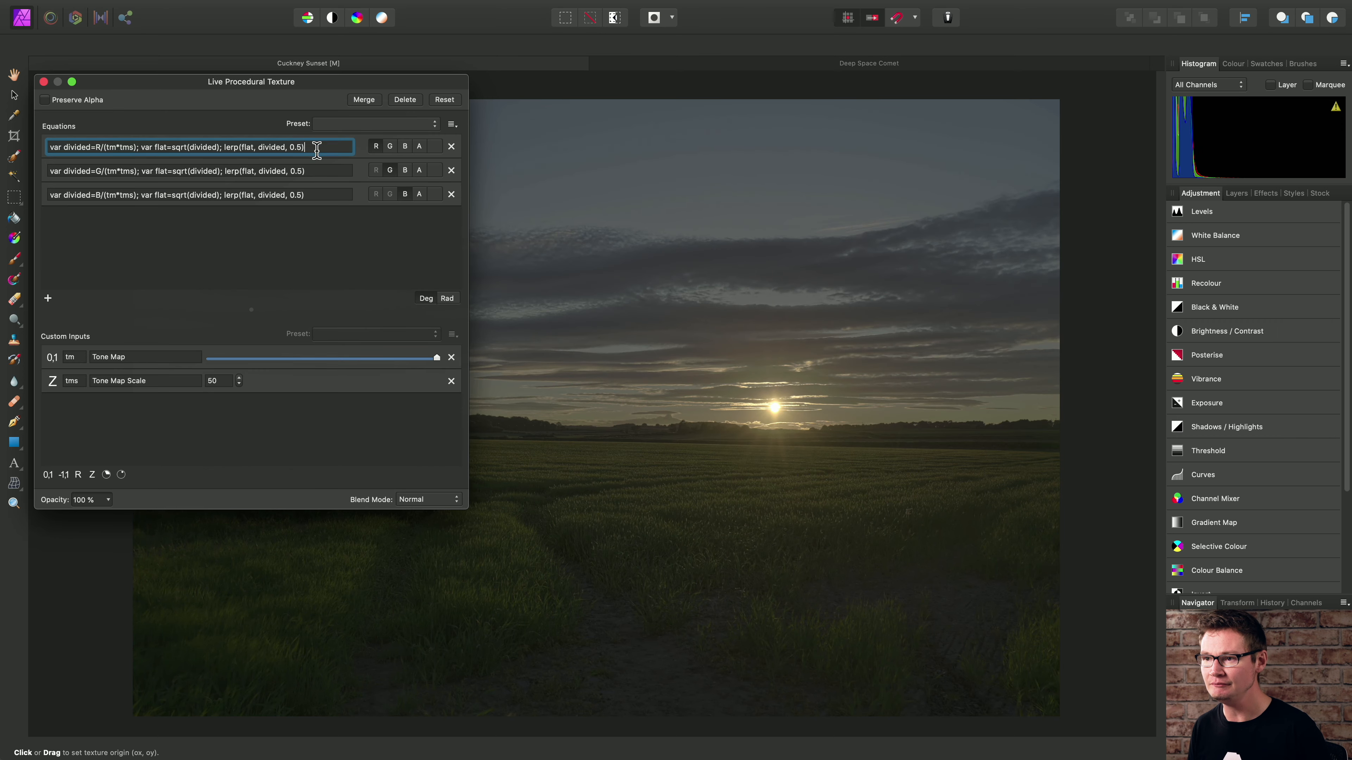
{"action": "left_click", "coordinate": [49, 476]}
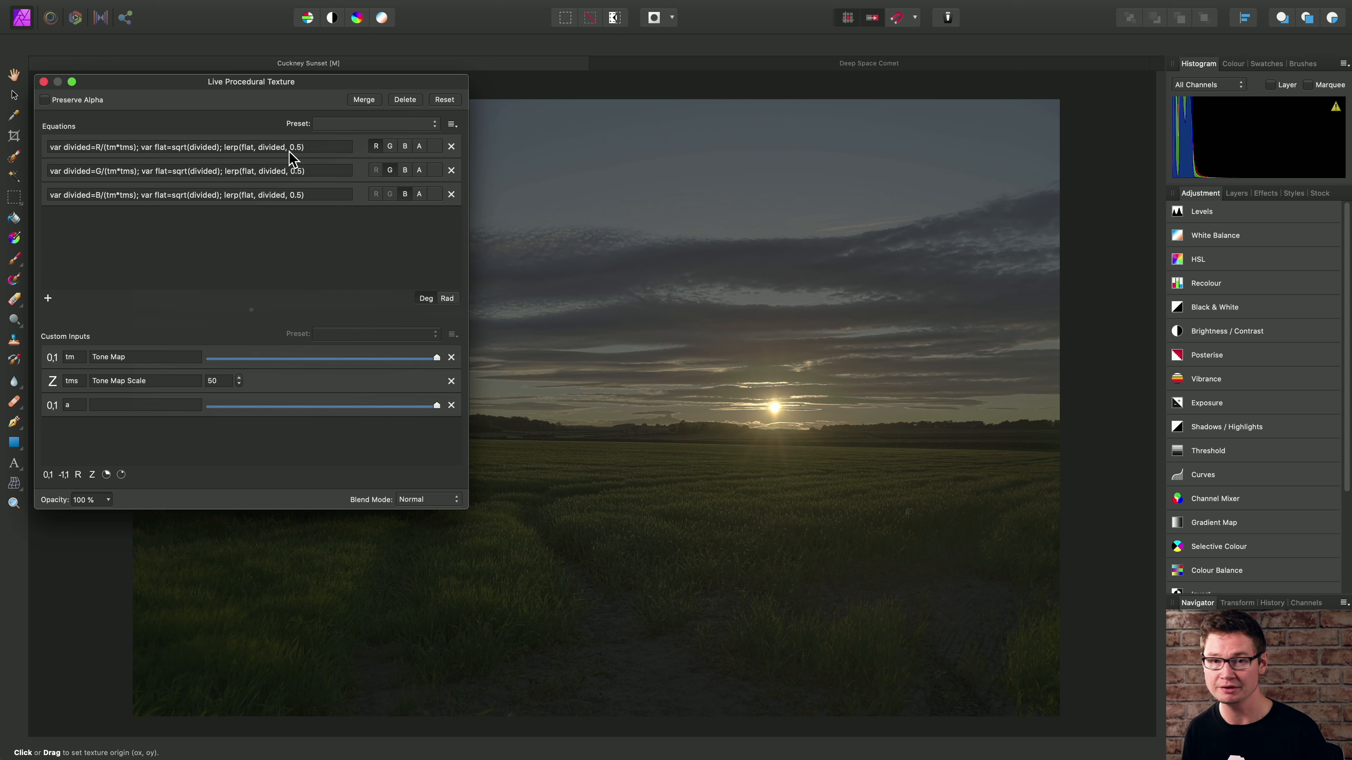
{"action": "left_click", "coordinate": [81, 408]}
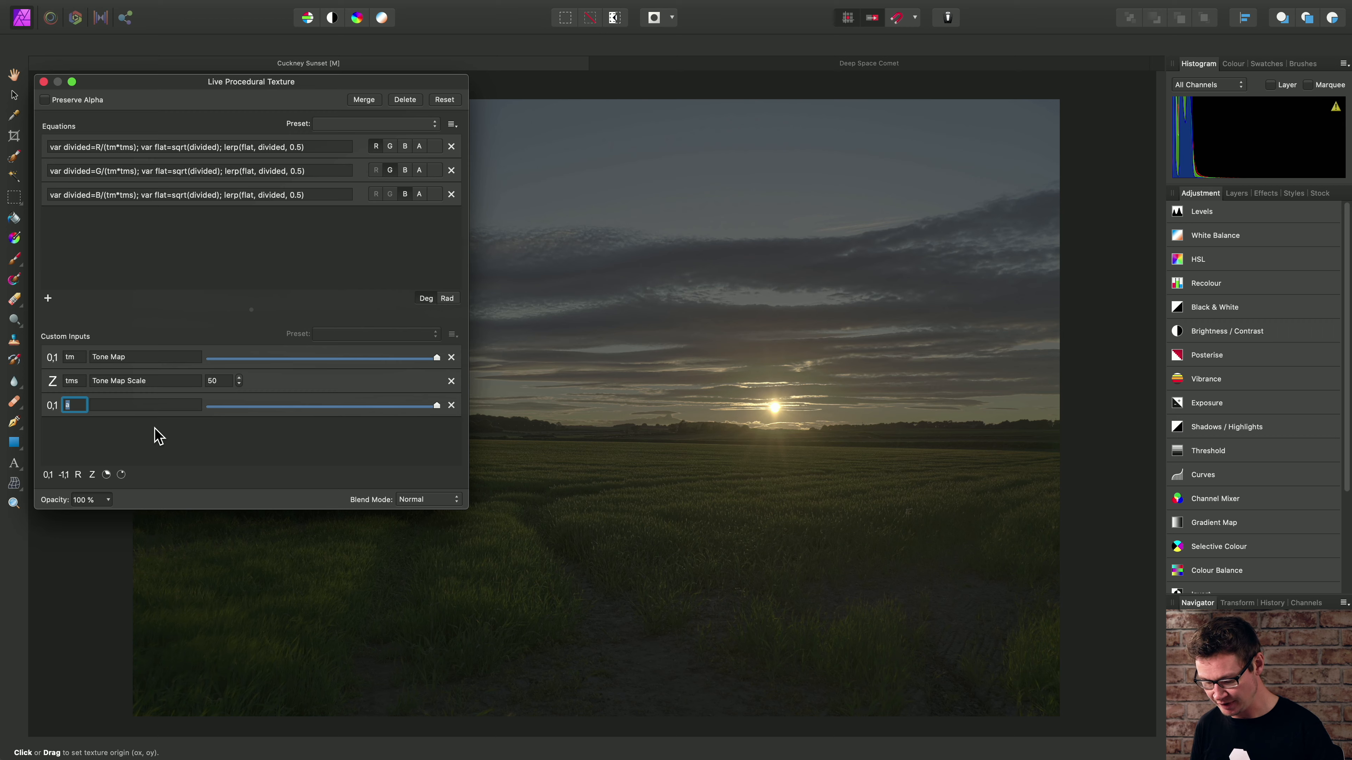
{"action": "type", "text": "c"}
{"action": "left_click", "coordinate": [153, 405]}
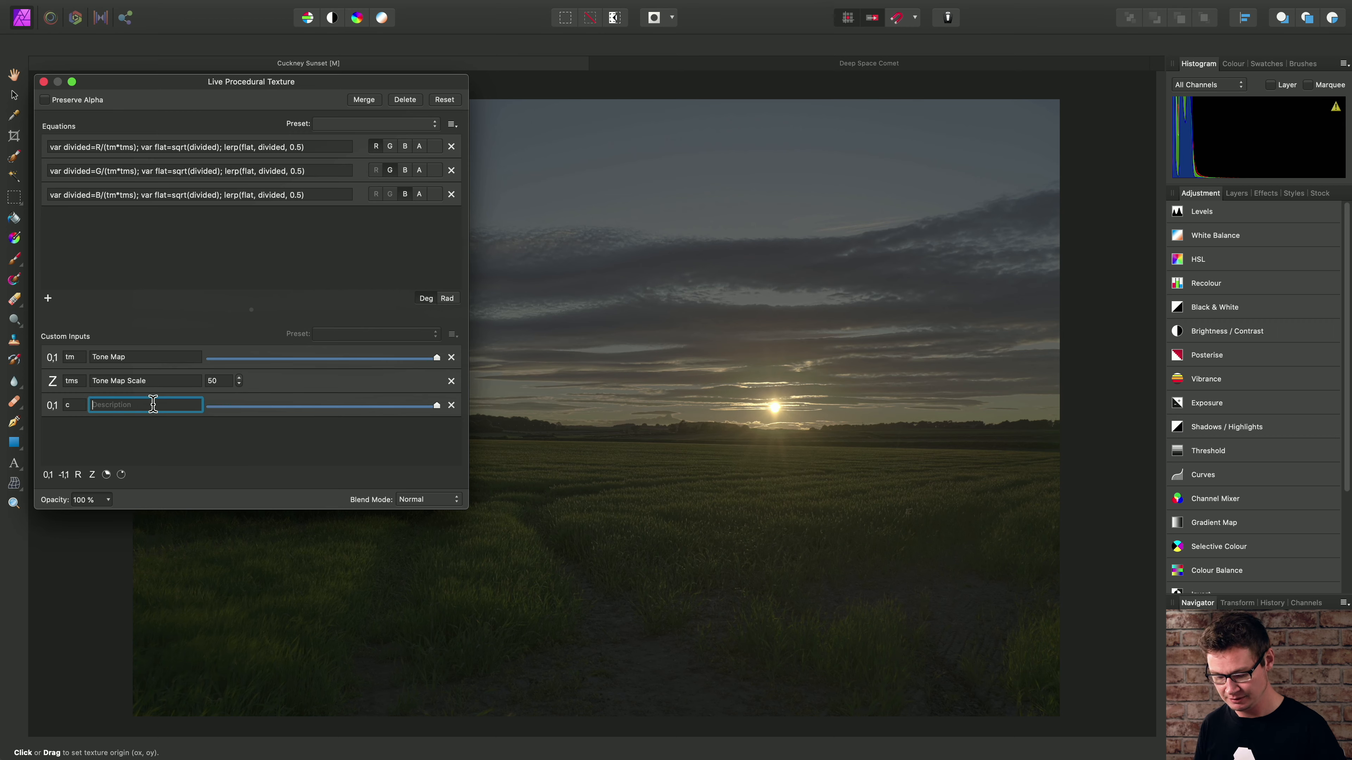
{"action": "type", "text": "Contrast"}
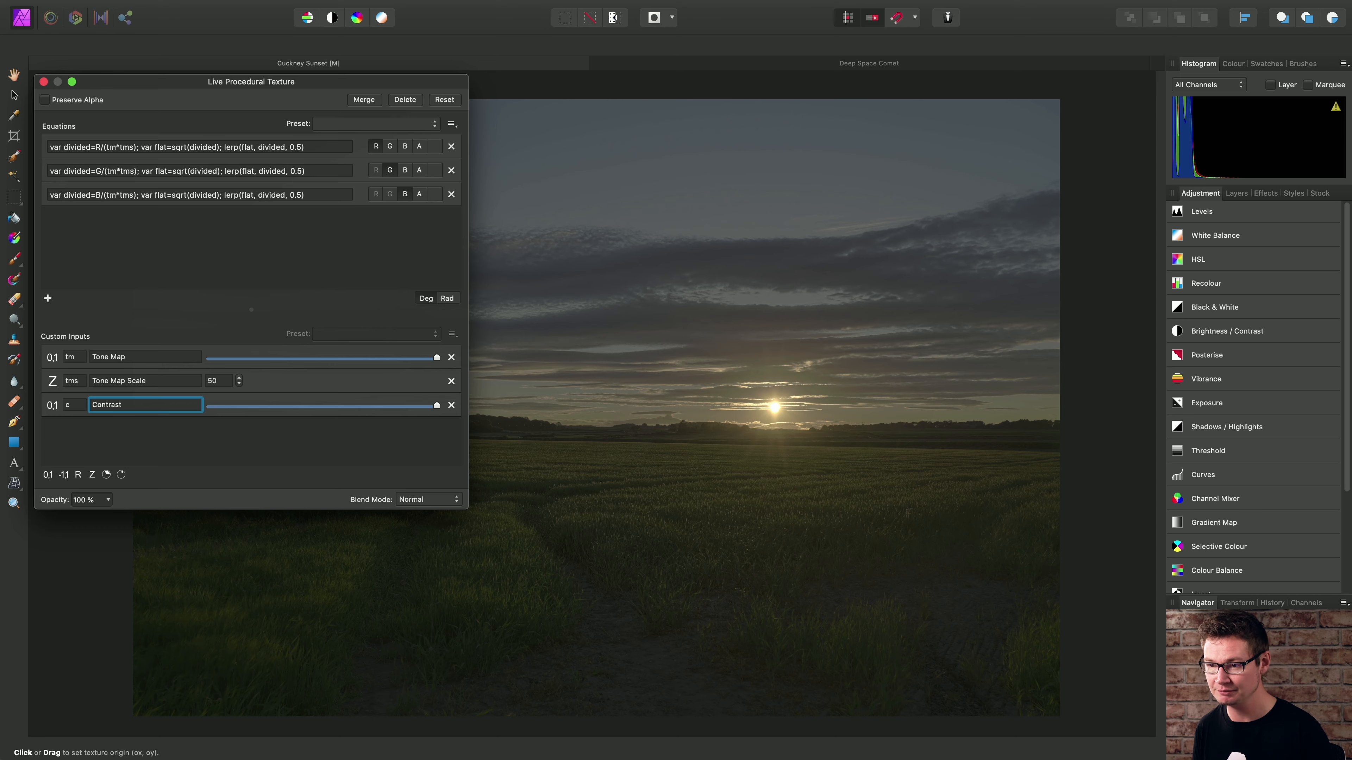
- Replace the fixed 0.5 blend value in the red channel's lerp function with the variable c
{"action": "left_click", "coordinate": [310, 150]}
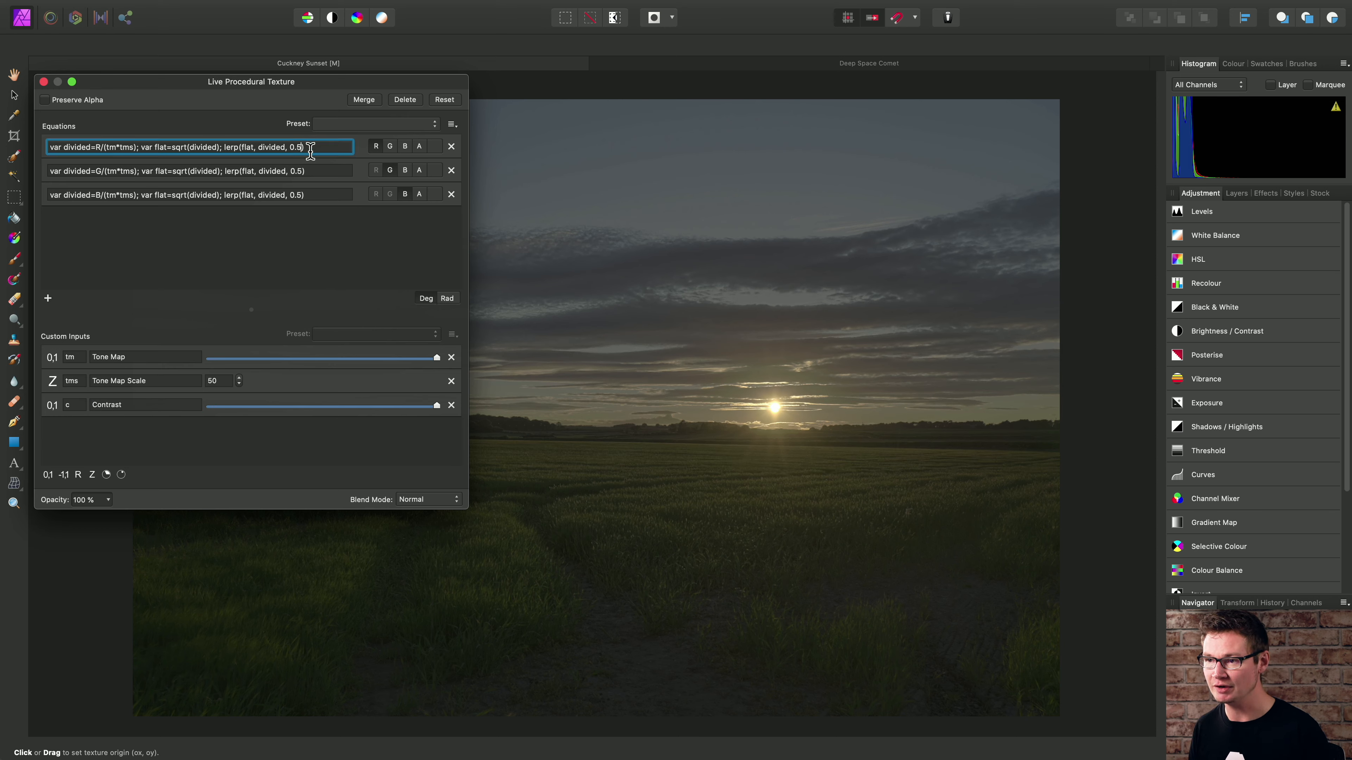
{"action": "key", "text": "Left"}
{"action": "key", "text": "BackSpace"}
{"action": "key", "text": "BackSpace"}
{"action": "key", "text": "BackSpace"}
{"action": "type", "text": "c"}
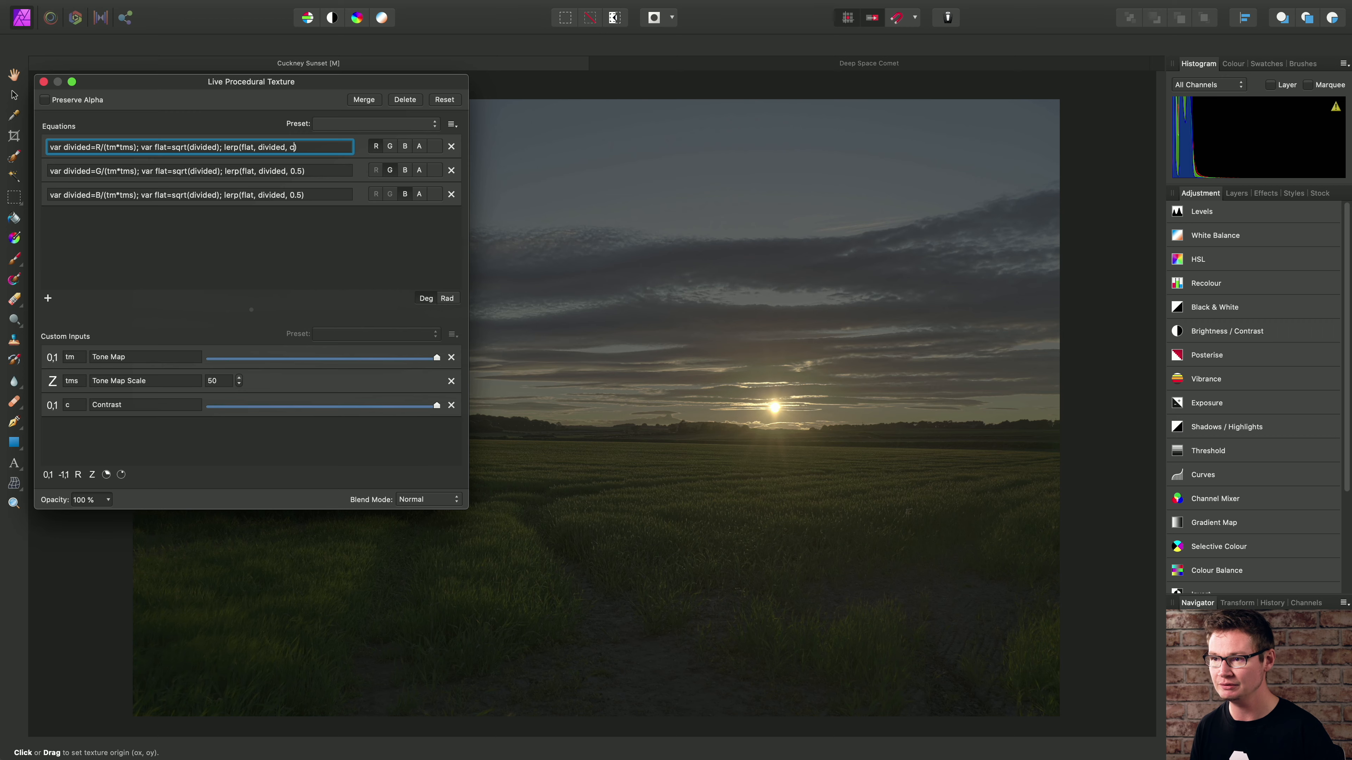
- Replace the fixed 0.5 blend value in the green channel's lerp function with the variable c
{"action": "left_click", "coordinate": [314, 169]}
{"action": "key", "text": "Left"}
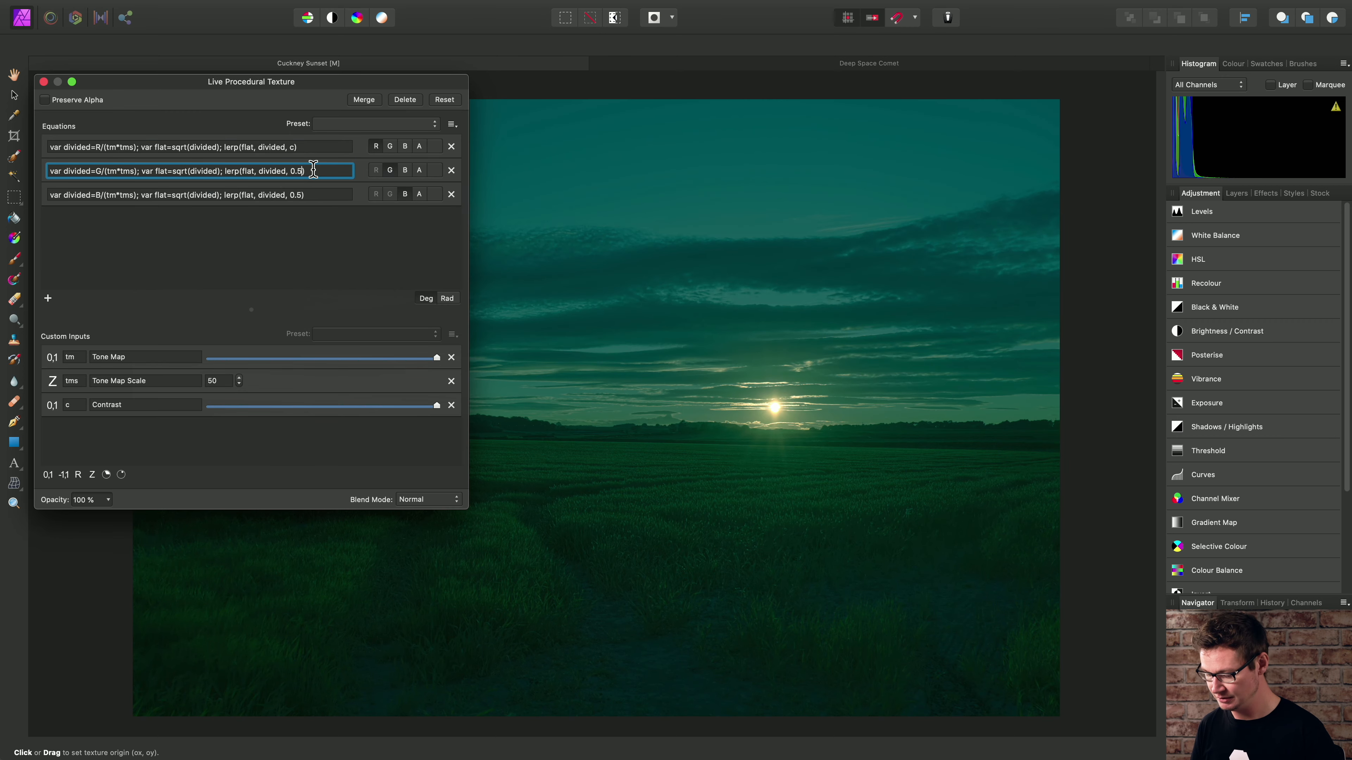
{"action": "key", "text": "BackSpace"}
{"action": "key", "text": "BackSpace"}
{"action": "key", "text": "BackSpace"}
{"action": "type", "text": "c"}
- Replace the fixed 0.5 blend value in the blue channel's lerp function with the variable c and apply the equation
{"action": "left_click", "coordinate": [314, 194]}
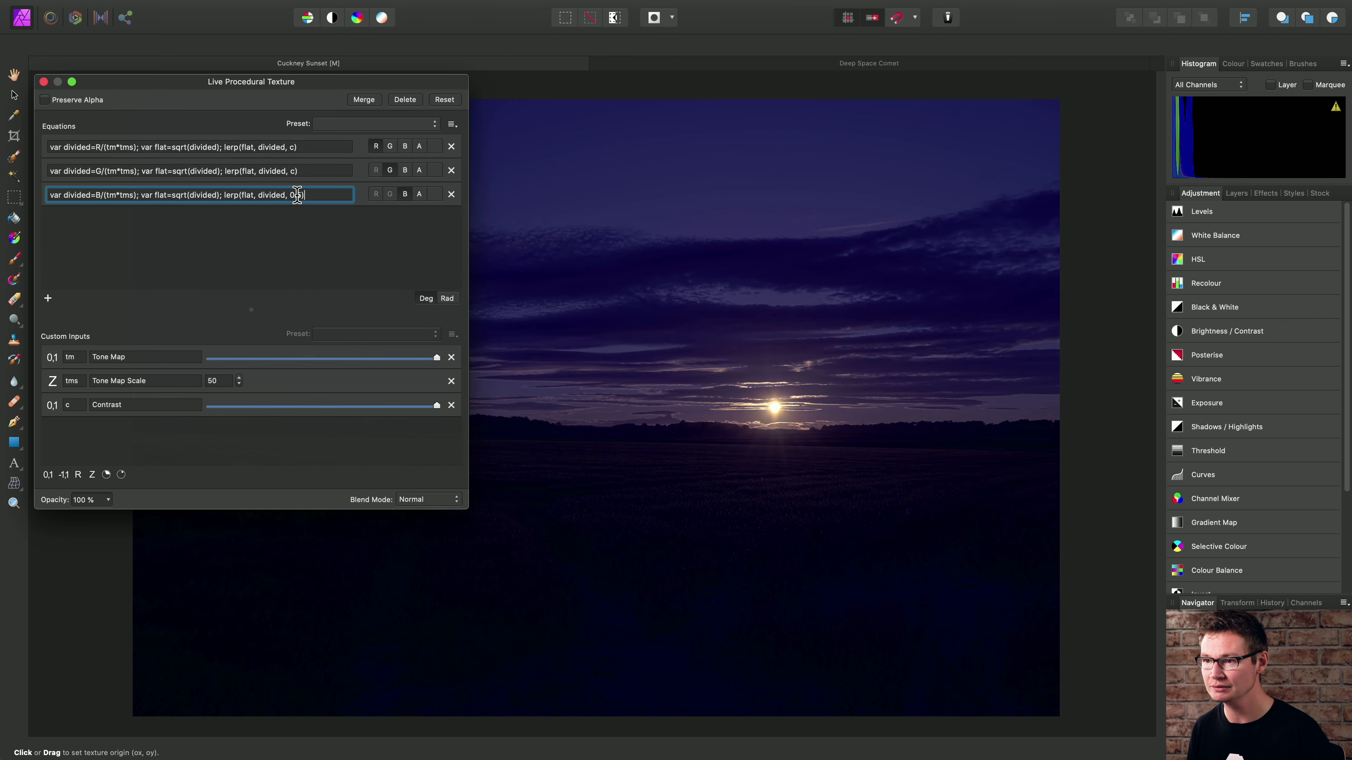
{"action": "key", "text": "Left"}
{"action": "key", "text": "BackSpace"}
{"action": "key", "text": "BackSpace"}
{"action": "key", "text": "BackSpace"}
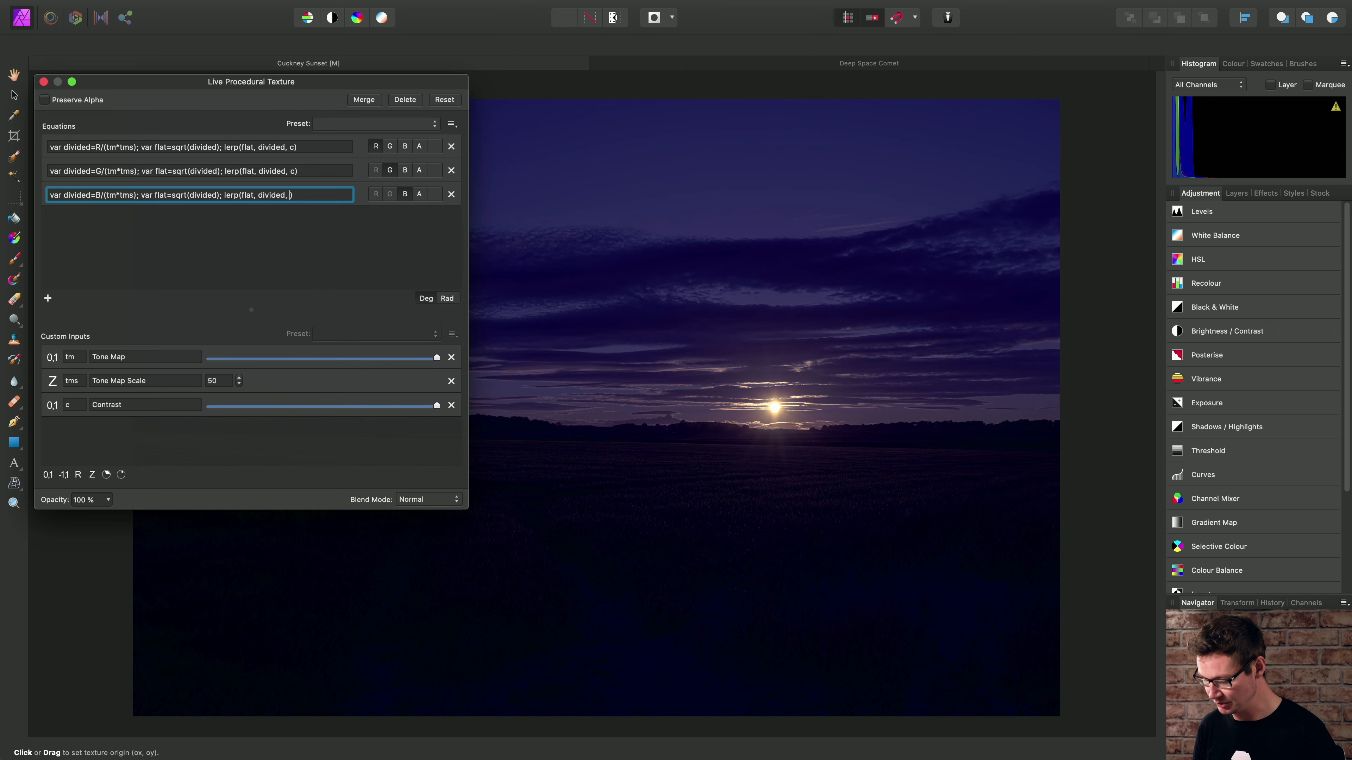
{"action": "type", "text": "c"}
{"action": "key", "text": "Return"}
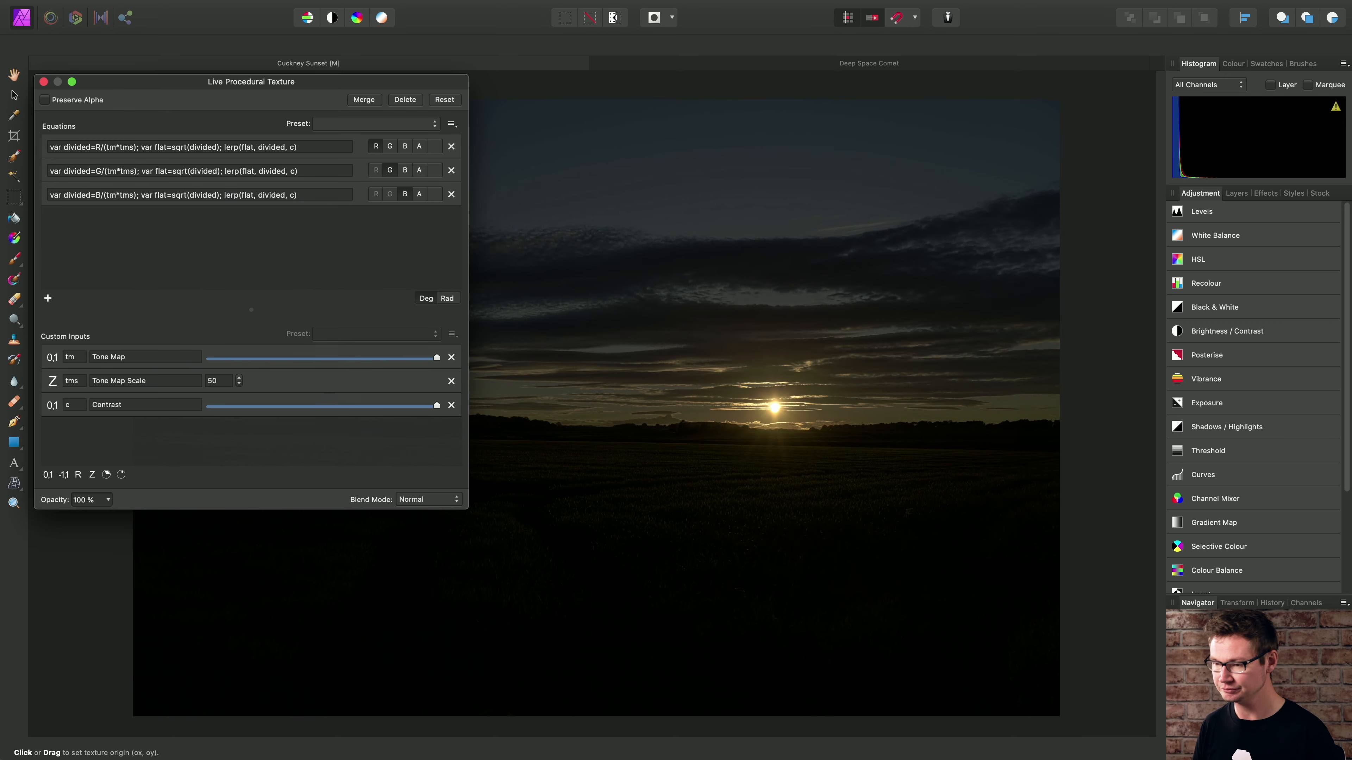